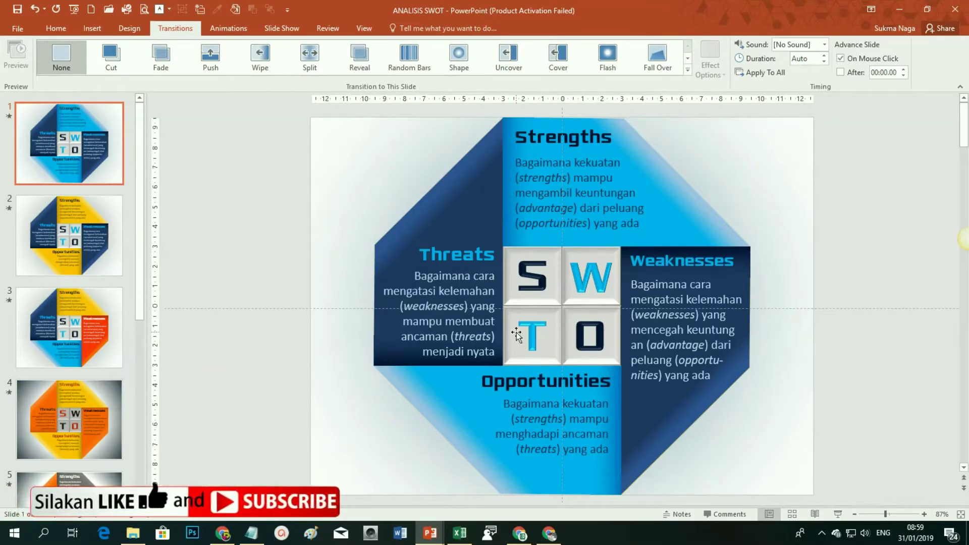
Step: Play the animated SWOT slides through each colour variant, then end the show at slide 1
click(838, 513)
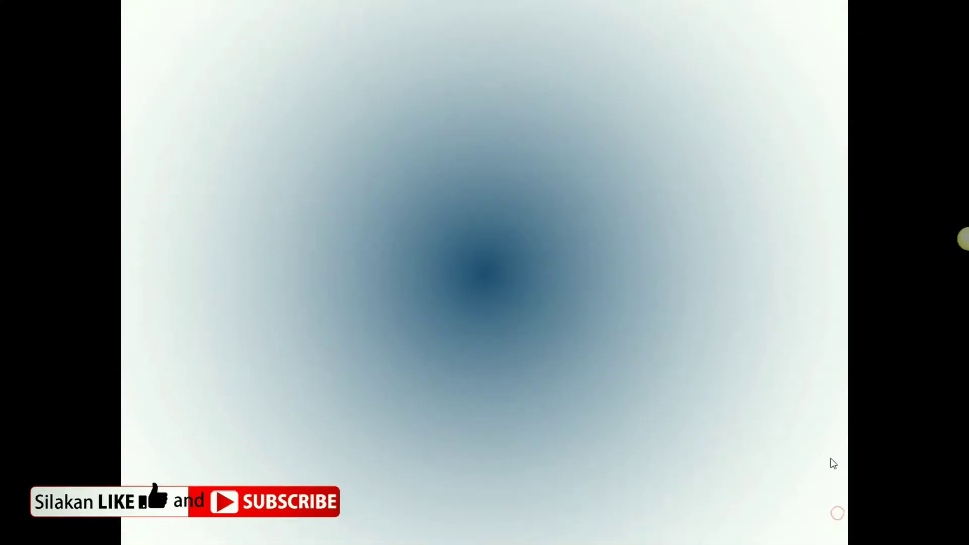
click(793, 448)
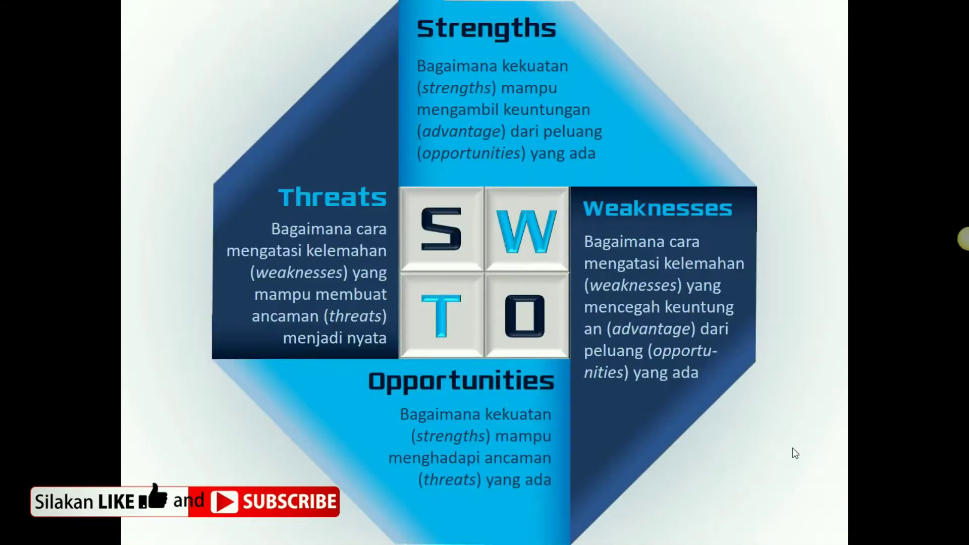
click(793, 447)
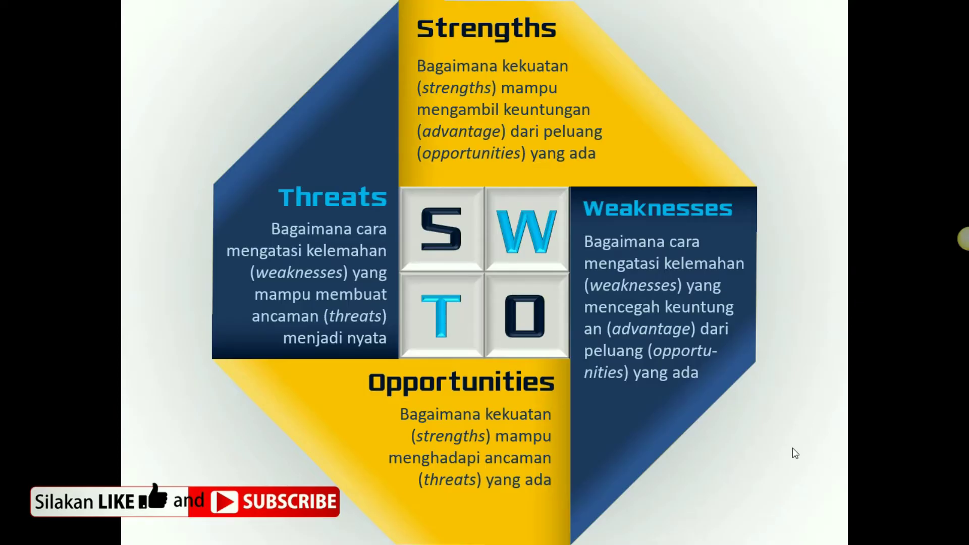
click(792, 447)
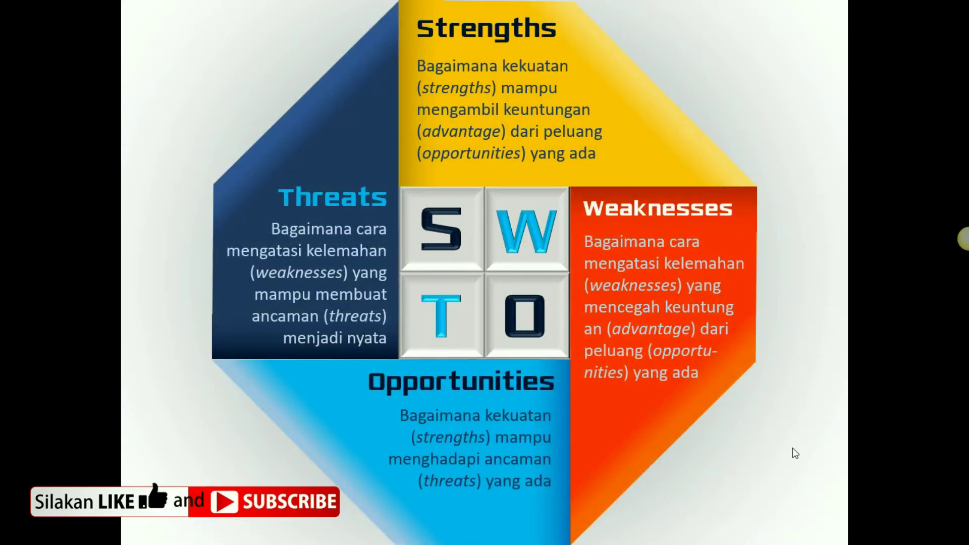
click(793, 448)
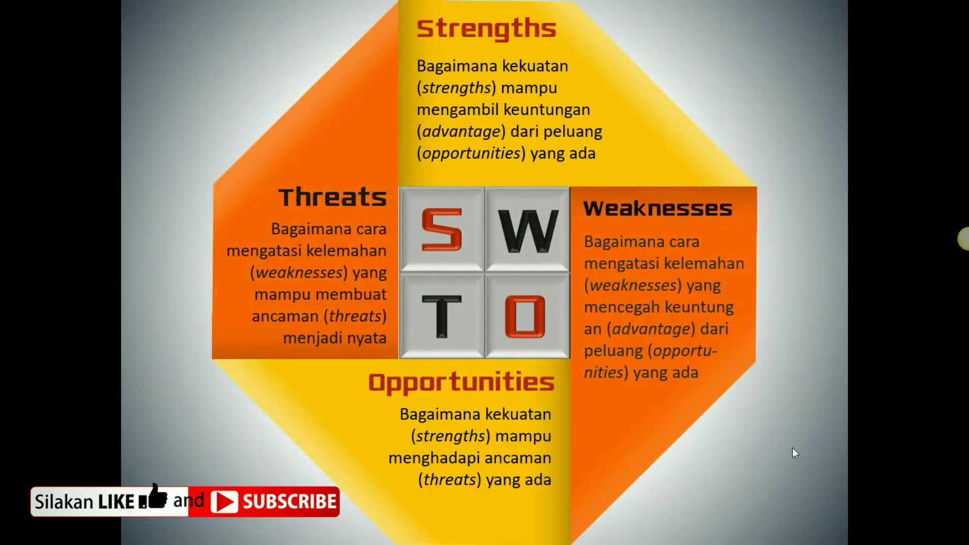
click(793, 448)
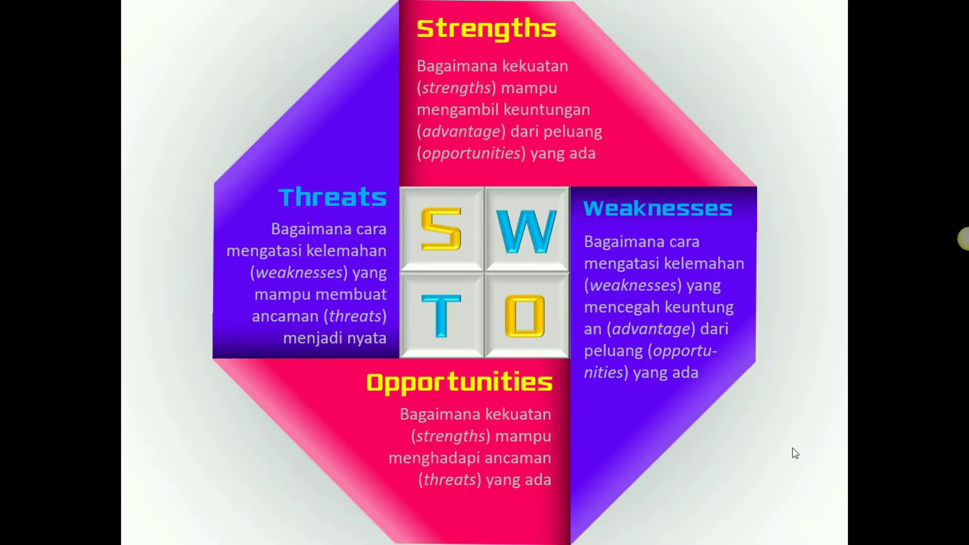
key(Escape)
key(Home)
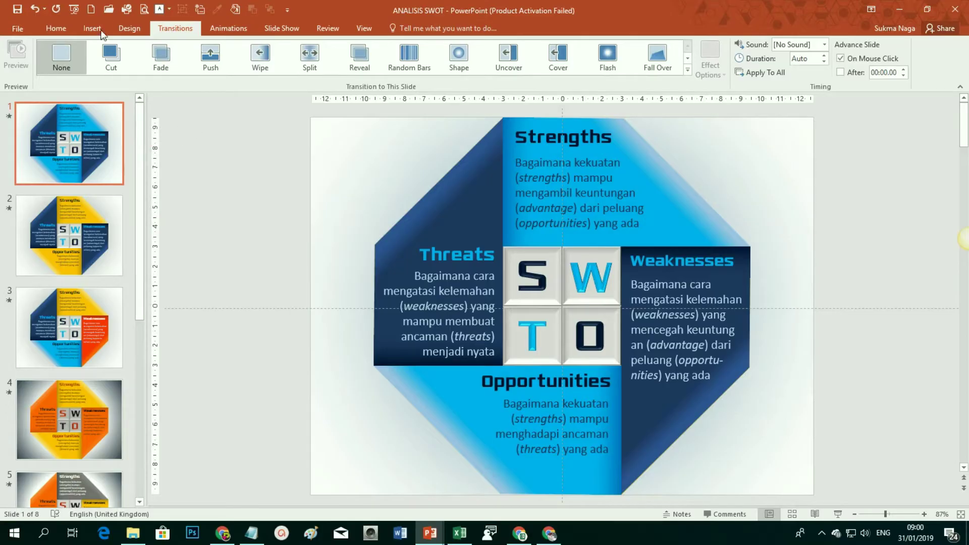
Step: Create a new blank presentation with Standard (4:3) slide size
click(92, 11)
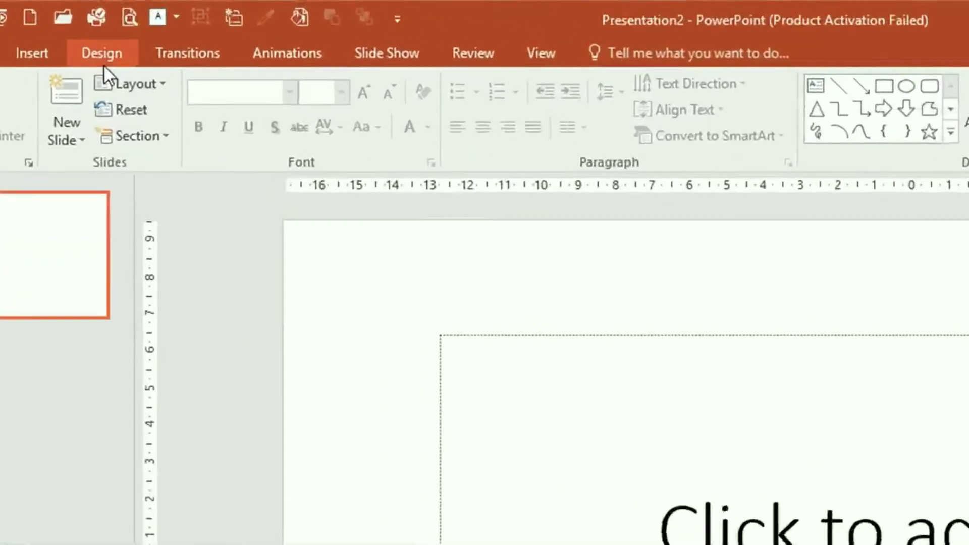
click(103, 65)
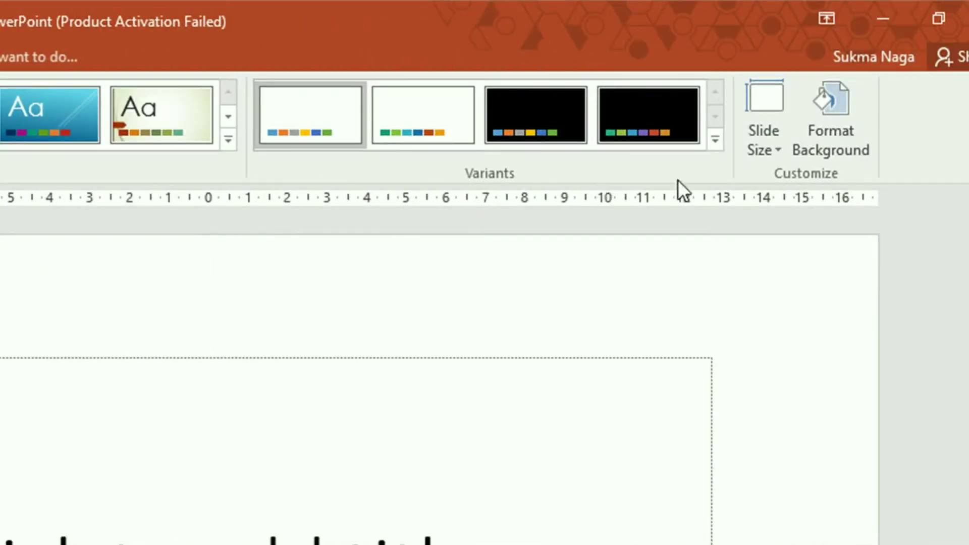
click(768, 143)
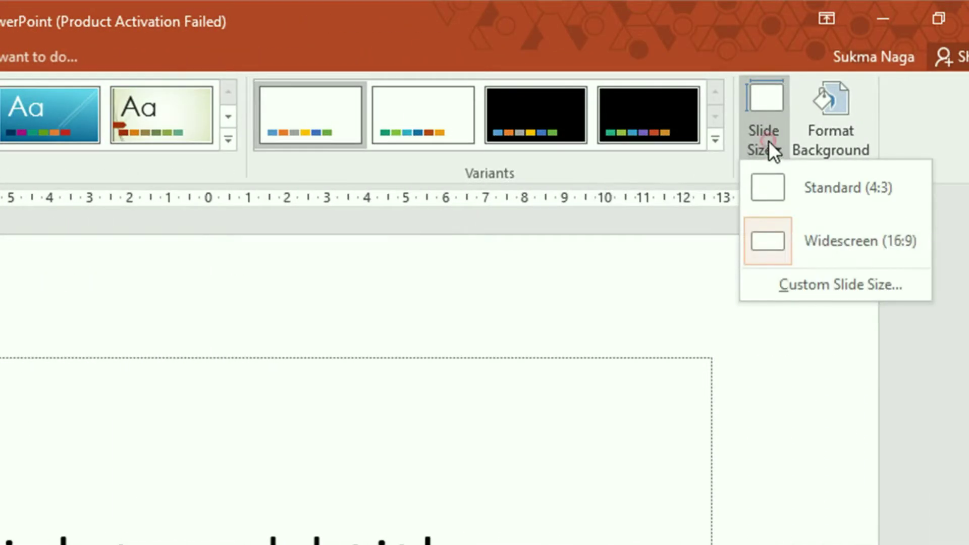
click(802, 188)
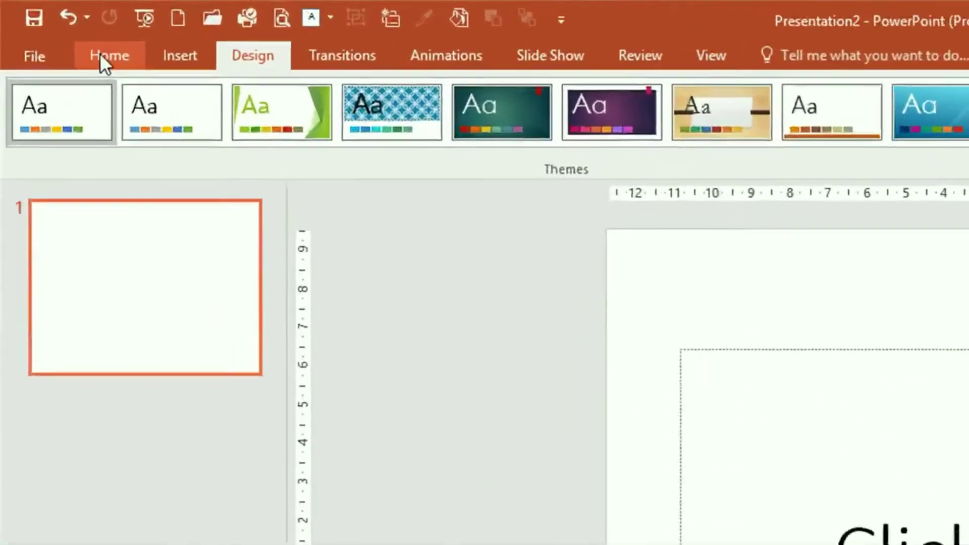
Step: Switch the slide to the Blank layout and display the centre guides
click(63, 34)
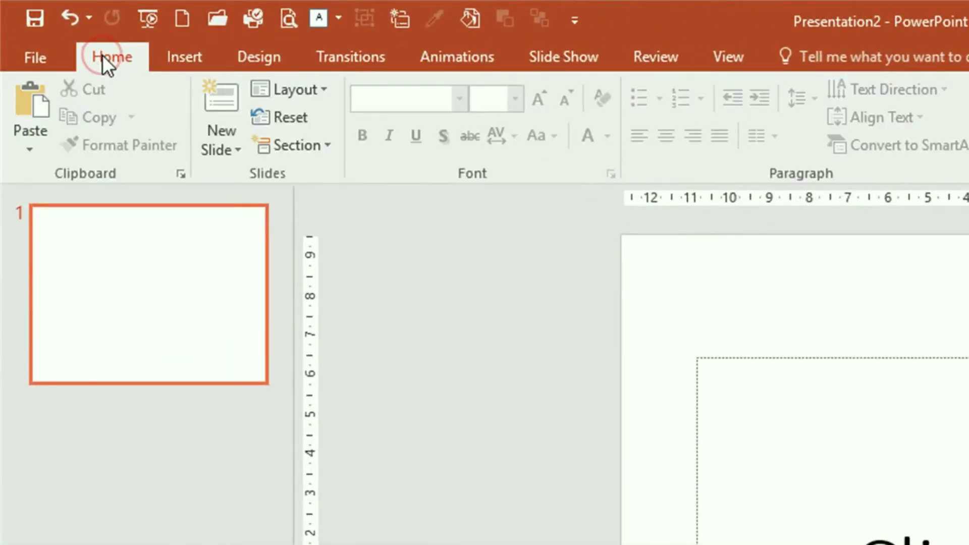
click(323, 89)
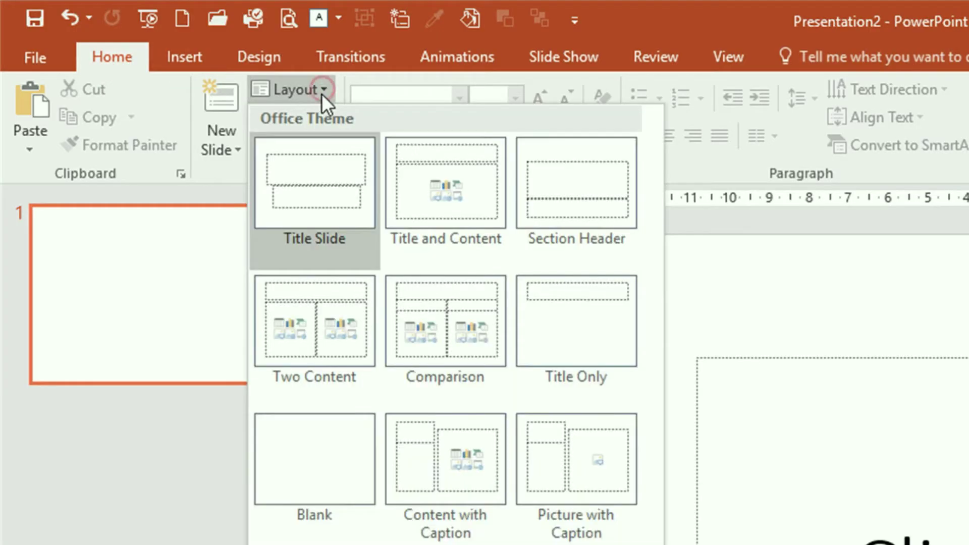
click(316, 457)
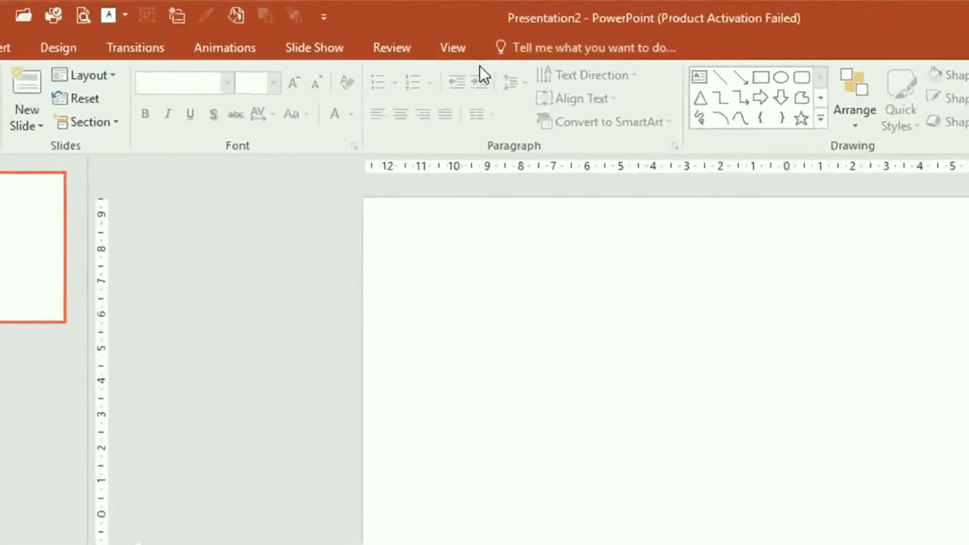
click(359, 28)
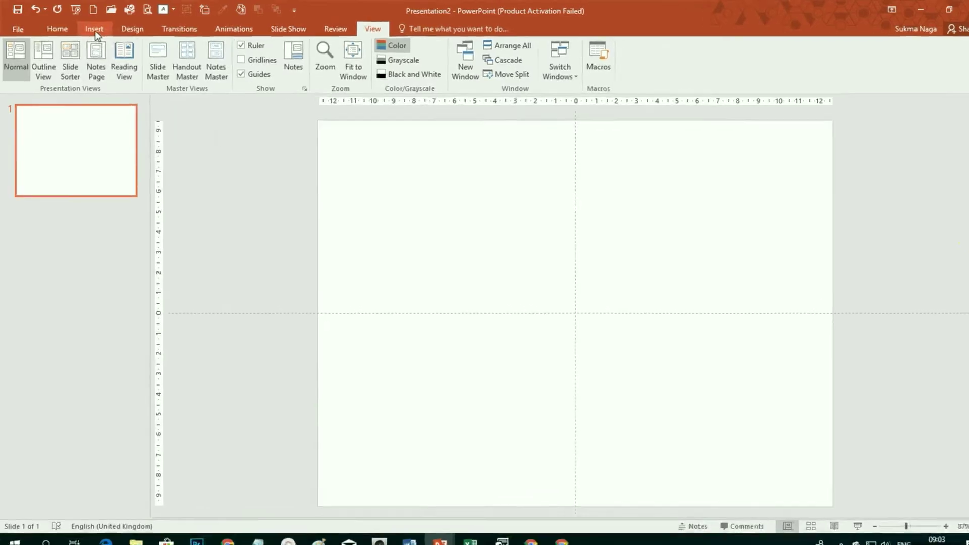
click(95, 29)
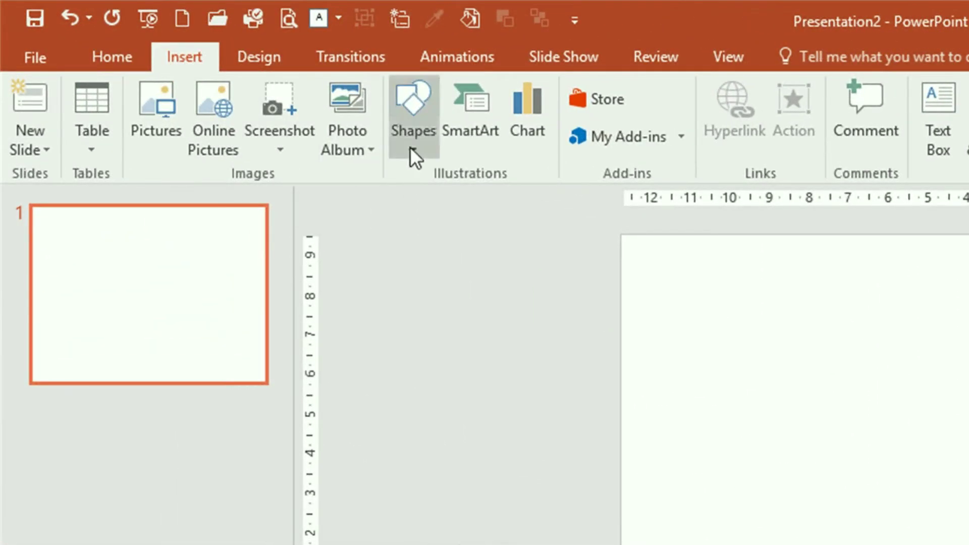
Step: Draw a rectangle and size it to 6 cm high by 6 cm wide
click(414, 147)
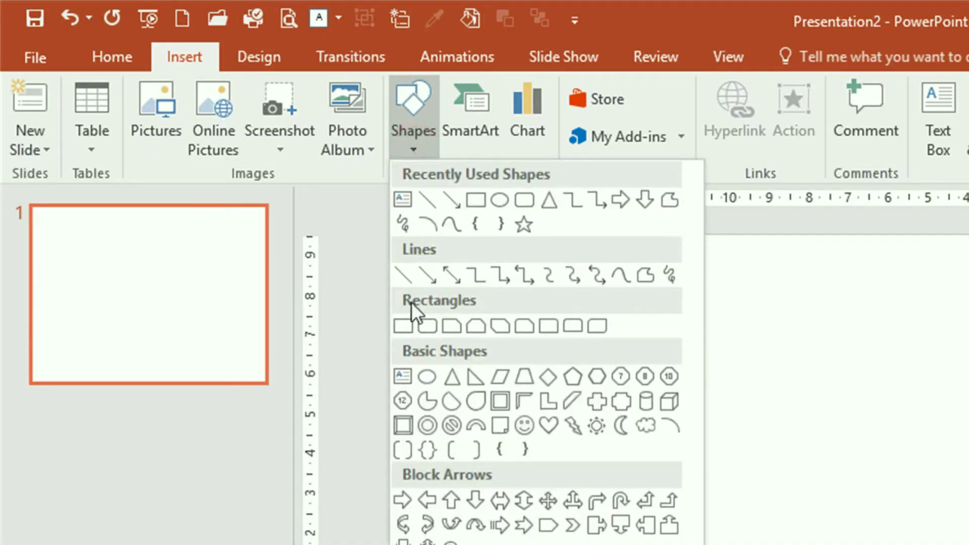
click(403, 326)
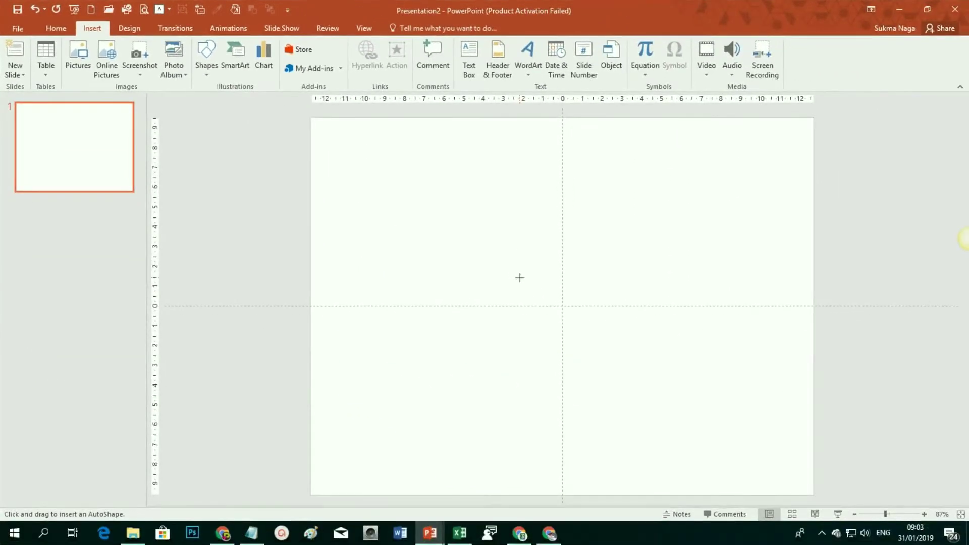
drag(515, 252, 638, 379)
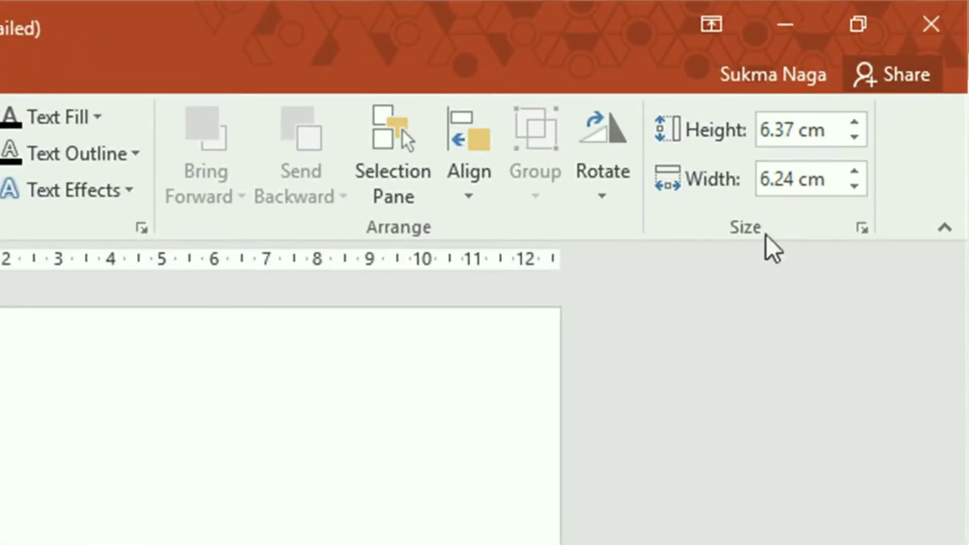
click(855, 136)
click(854, 137)
click(854, 136)
click(854, 137)
click(855, 186)
click(854, 186)
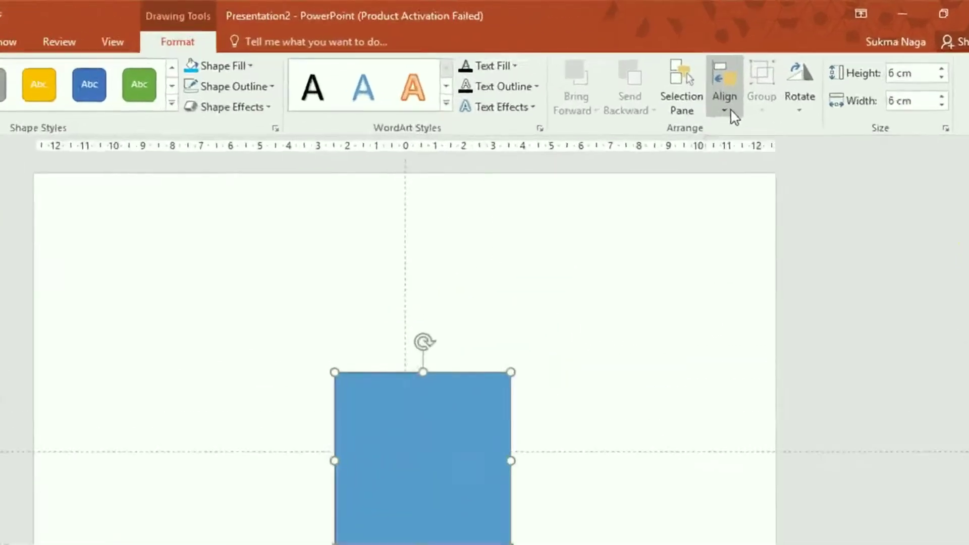
Step: Centre the square horizontally and vertically on the slide and remove its outline
click(734, 117)
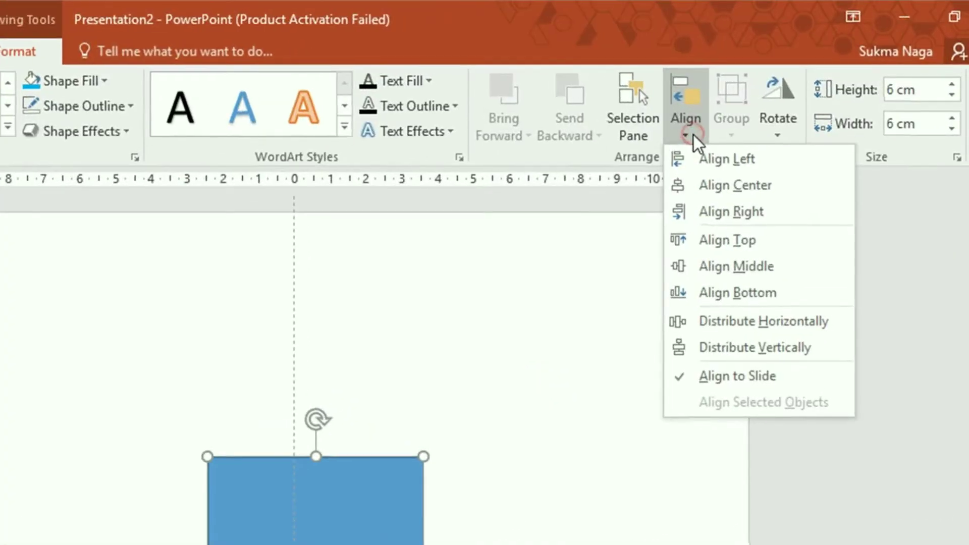
click(727, 182)
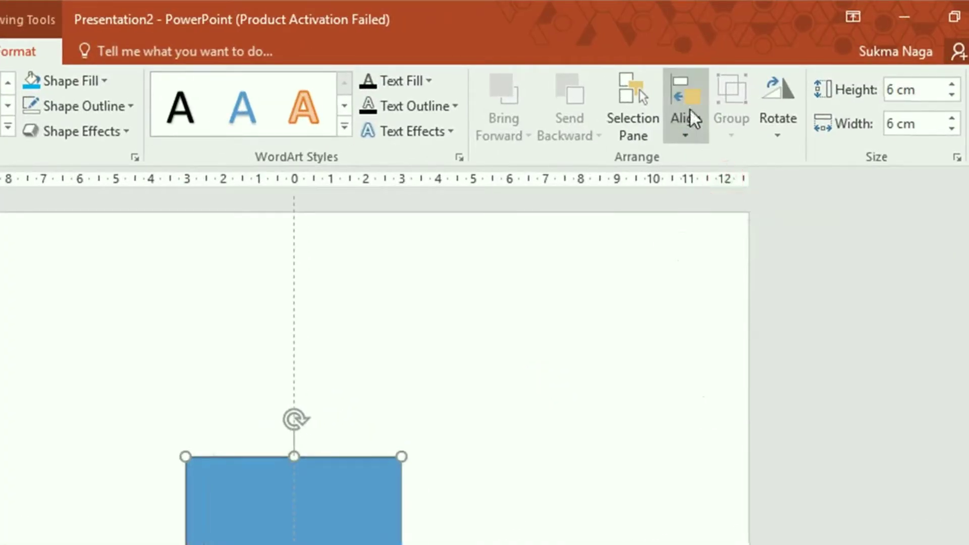
click(693, 127)
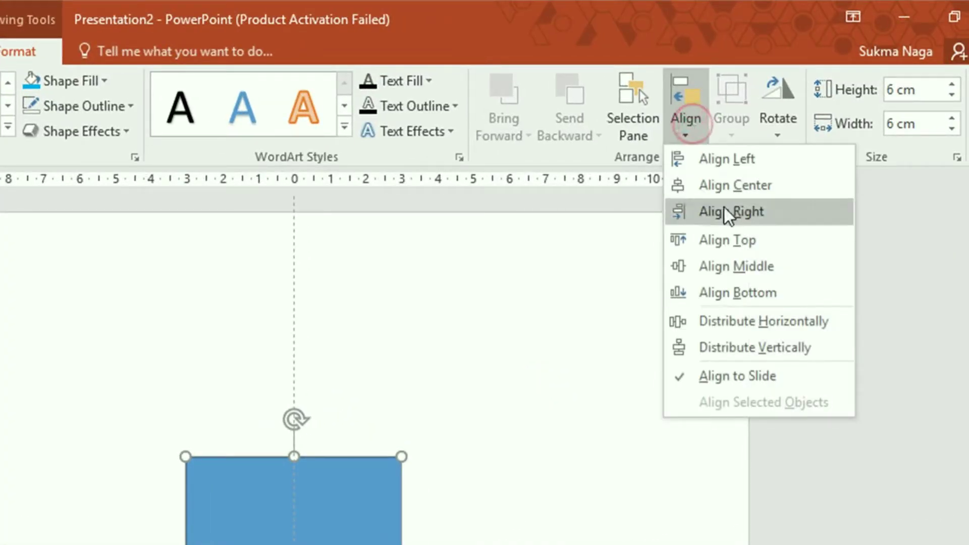
click(750, 265)
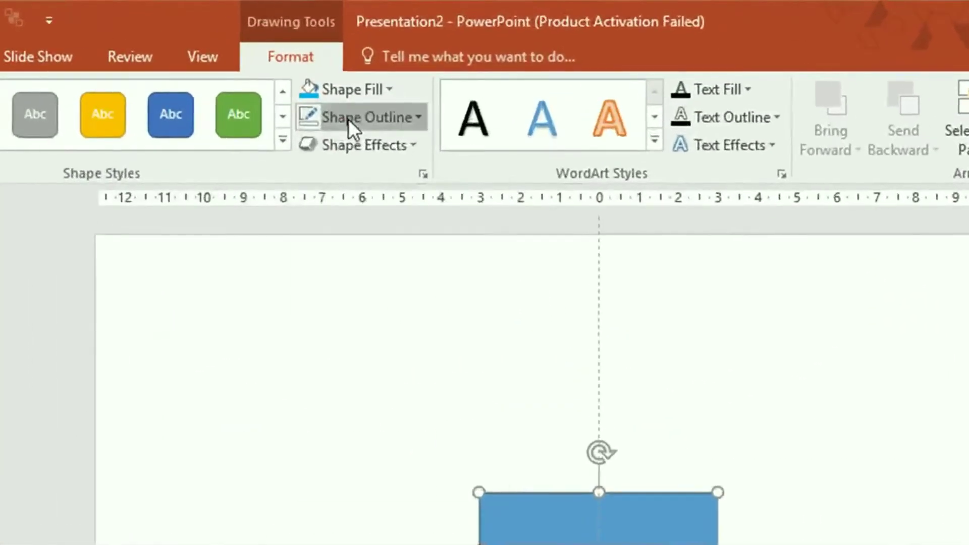
click(437, 60)
click(373, 331)
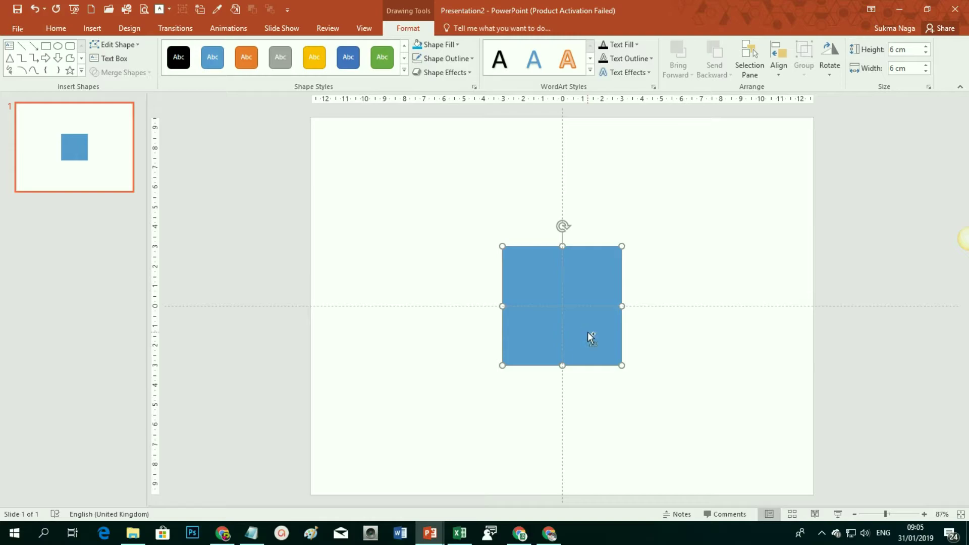
Step: Duplicate the square directly above, fill the copy dark navy and set its width to 12 cm
ctrl+drag(587, 333, 589, 218)
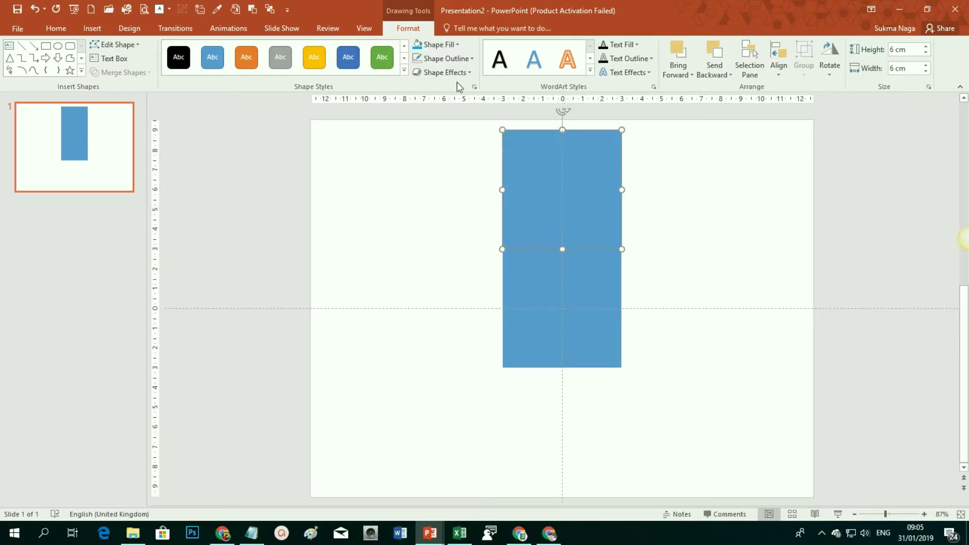
click(456, 46)
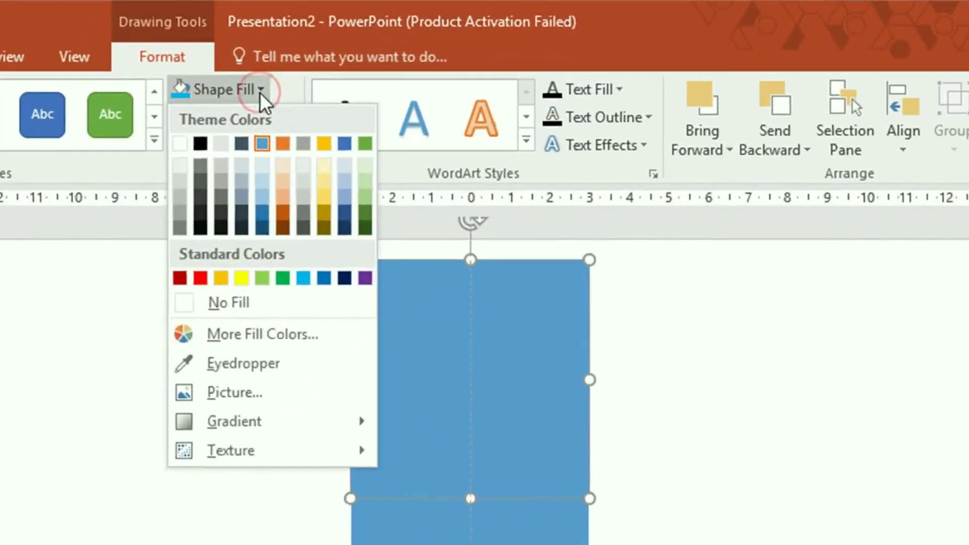
click(344, 228)
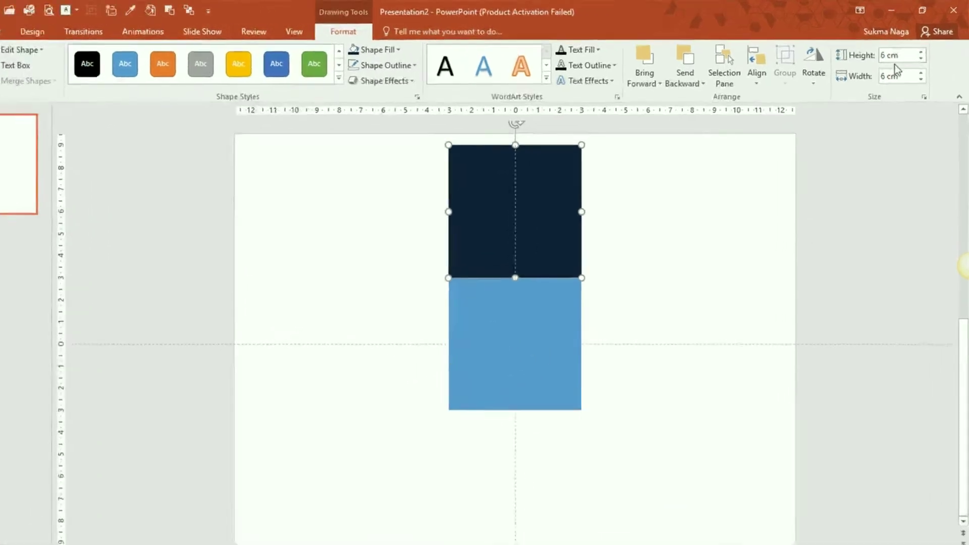
double_click(884, 76)
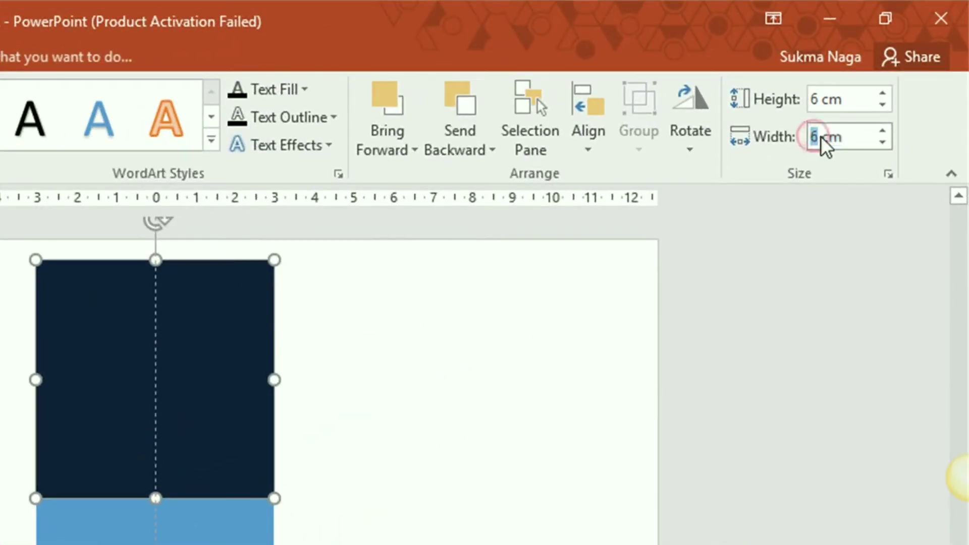
text(12)
key(Return)
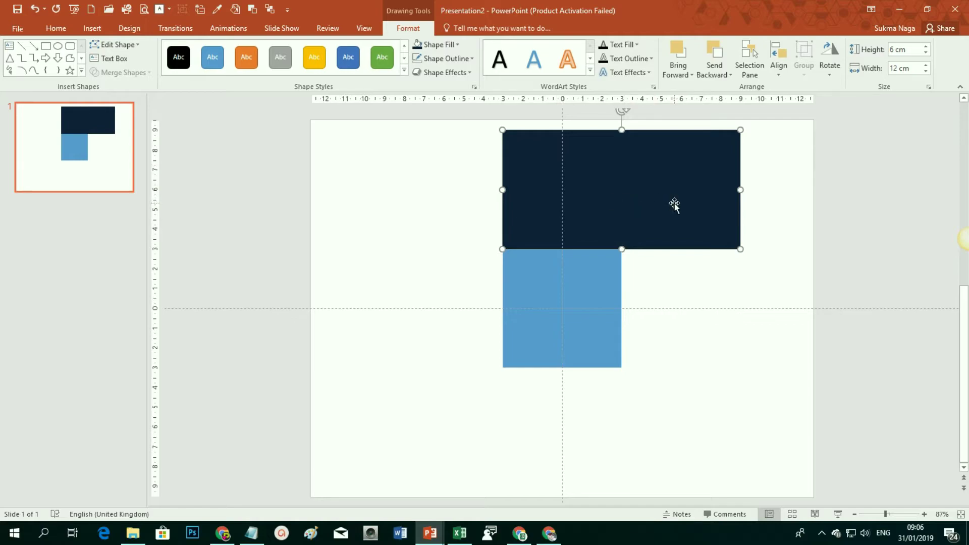
Step: Copy the light-blue square upward into a tall blue column, then edit the navy rectangle's points
click(582, 322)
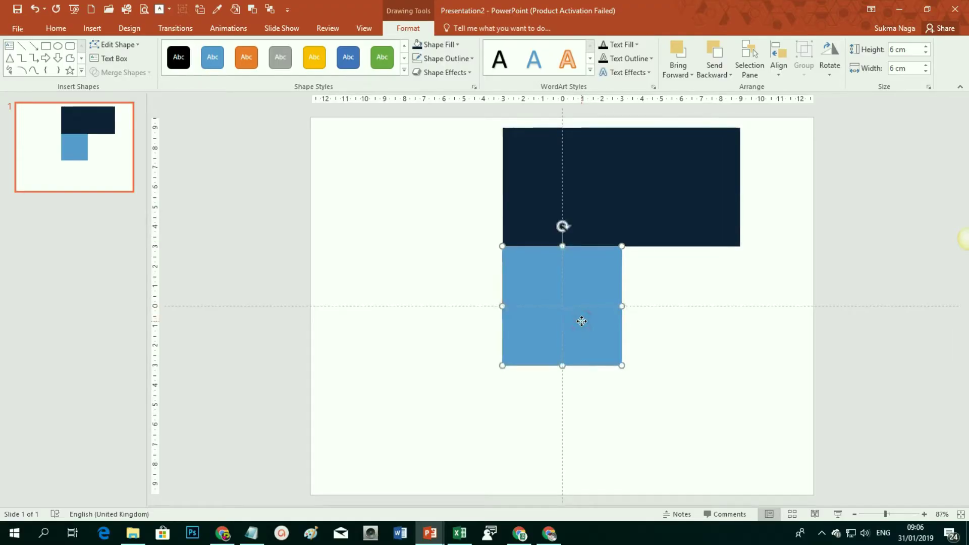
drag(582, 321, 584, 206)
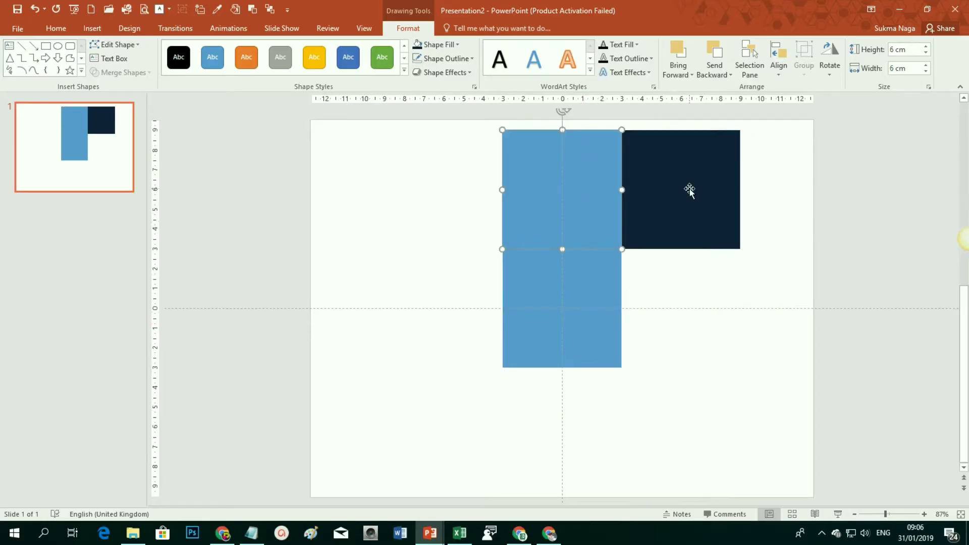
click(690, 189)
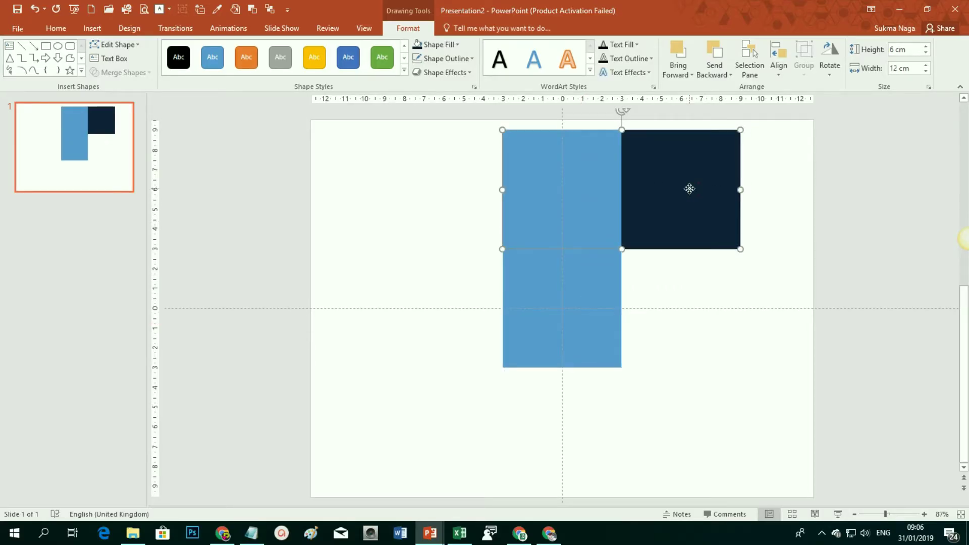
click(408, 28)
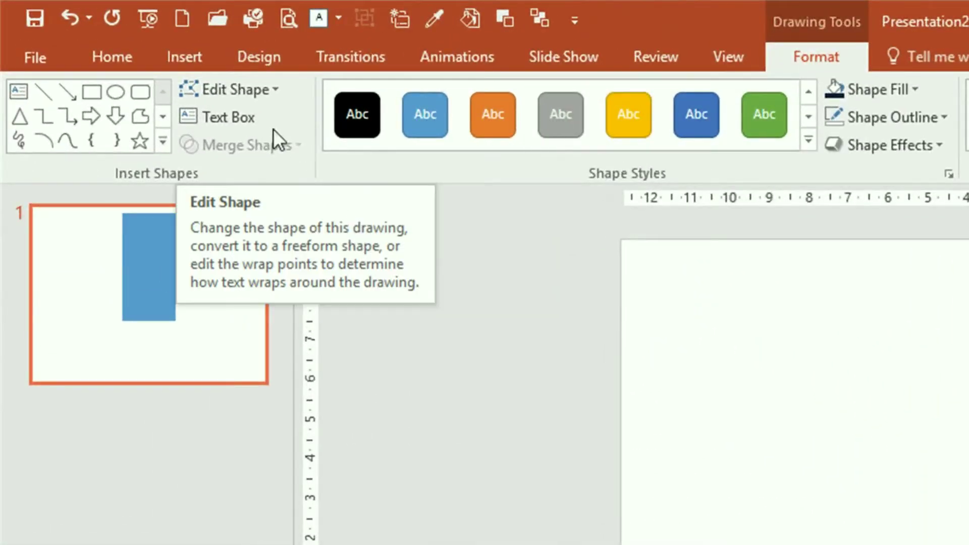
click(225, 95)
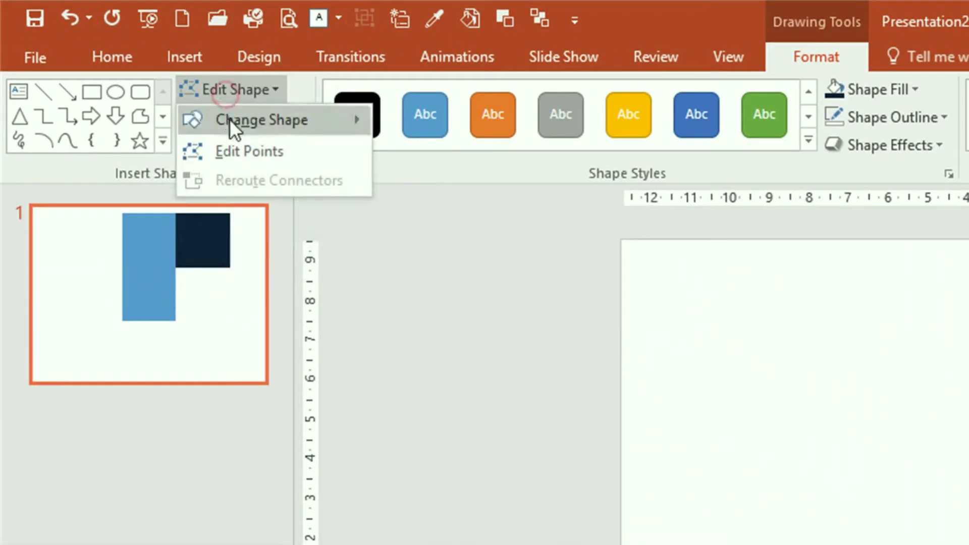
click(247, 157)
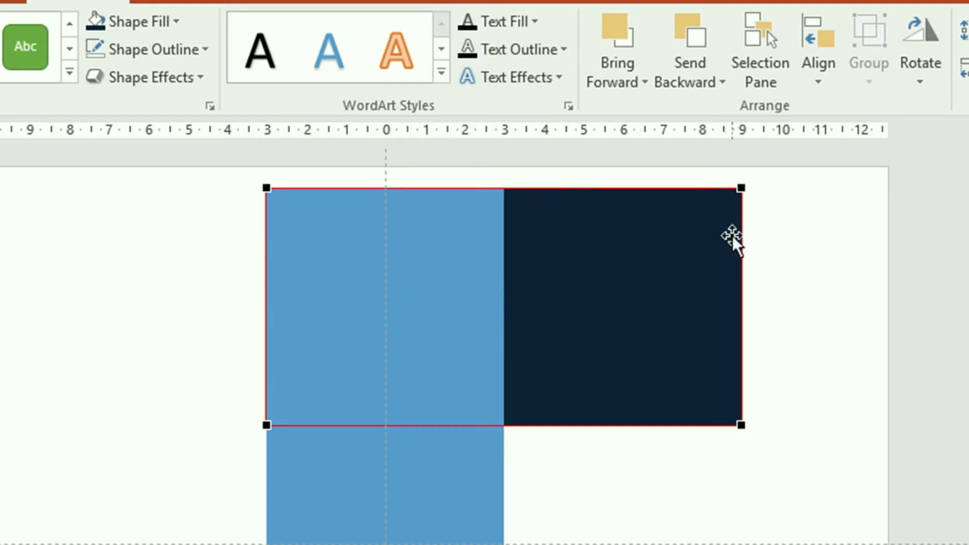
Step: Drag the navy rectangle's top-right point left to the blue bar, slanting it into a trapezoid
click(742, 189)
drag(742, 189, 504, 189)
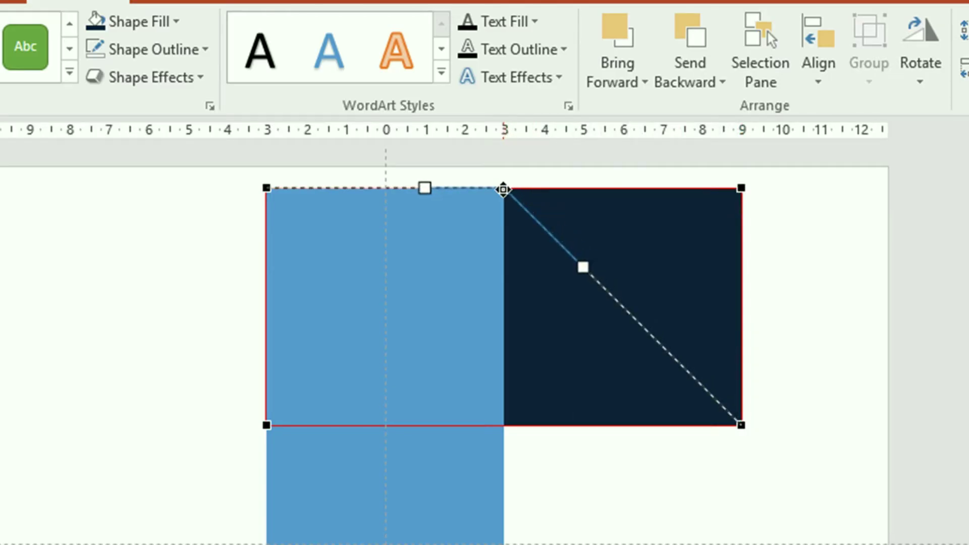
drag(504, 189, 504, 189)
click(752, 274)
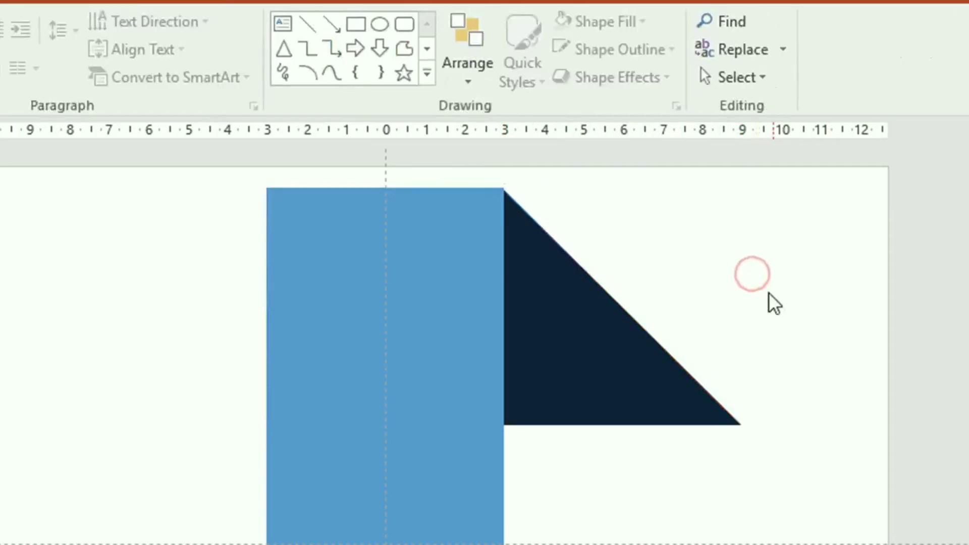
Step: Bring the navy trapezoid in front of the blue bar and open Format Background
double_click(357, 281)
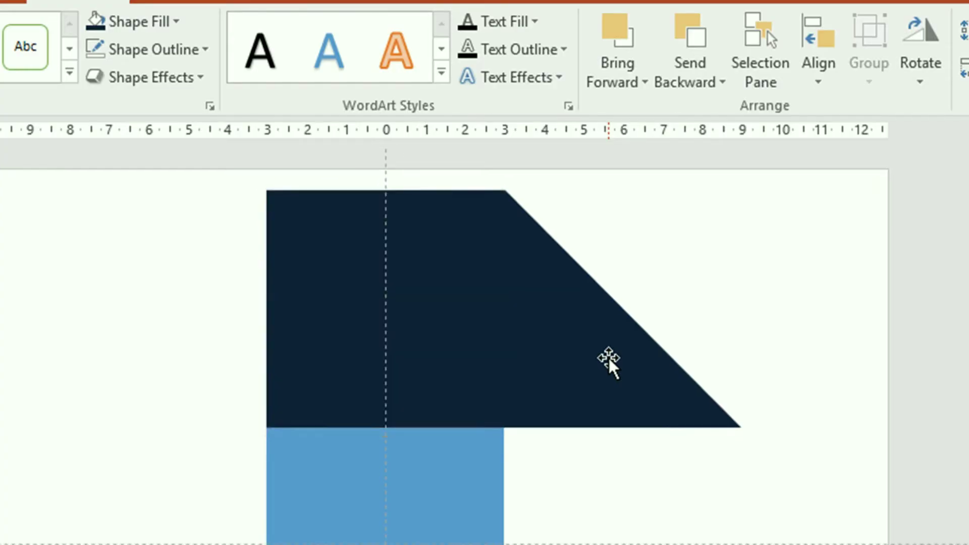
double_click(483, 317)
click(484, 316)
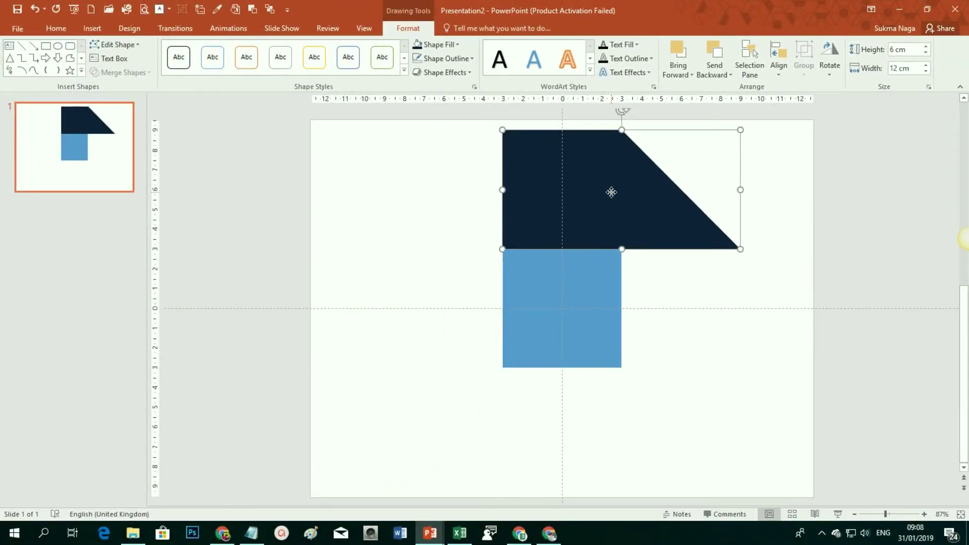
click(909, 283)
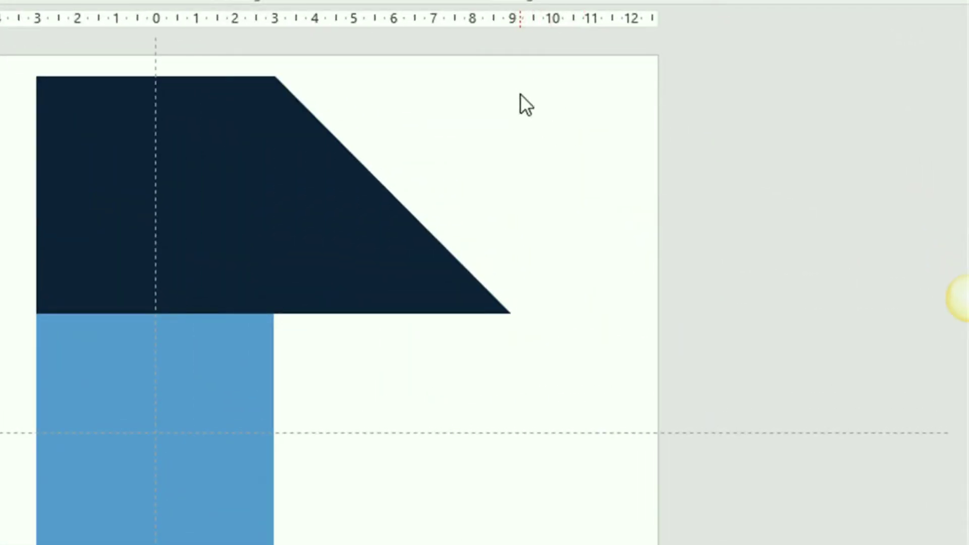
right_click(520, 94)
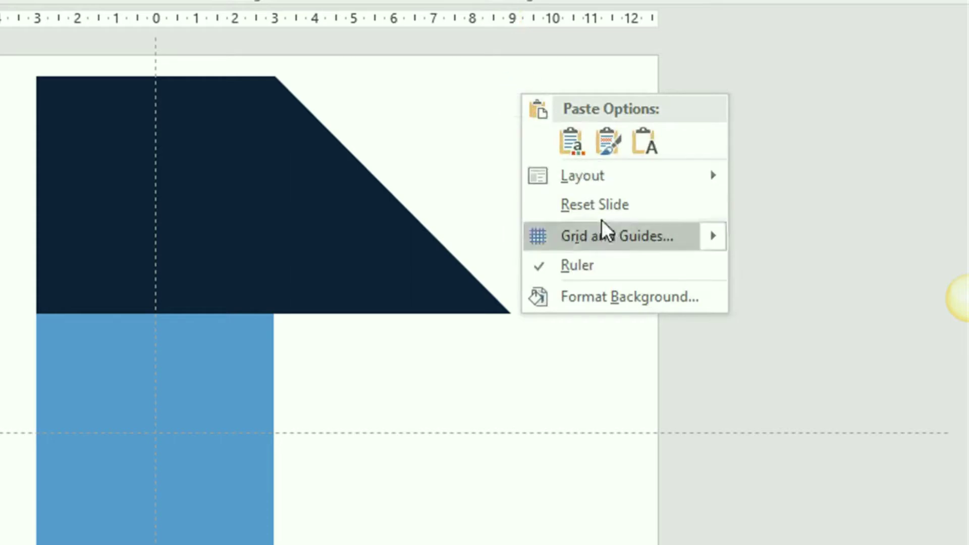
click(608, 296)
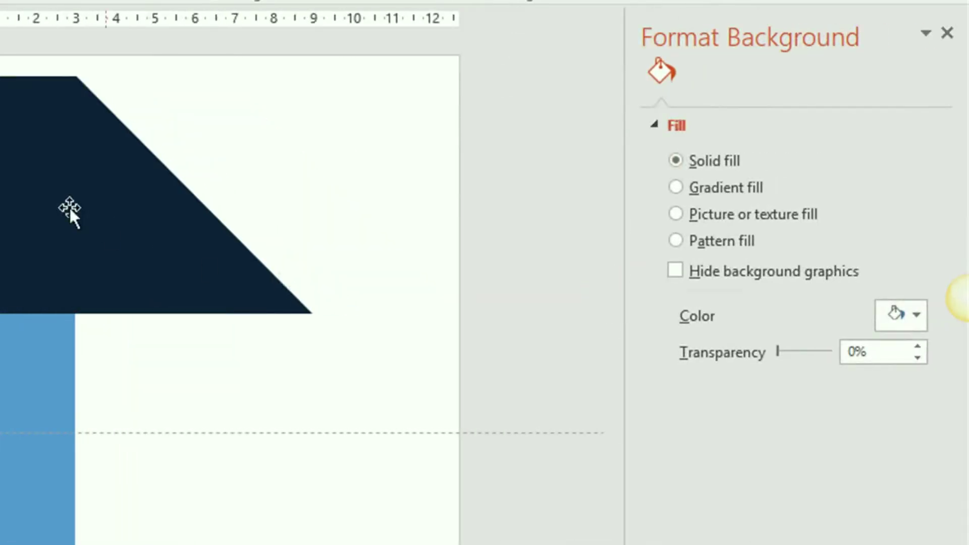
click(43, 189)
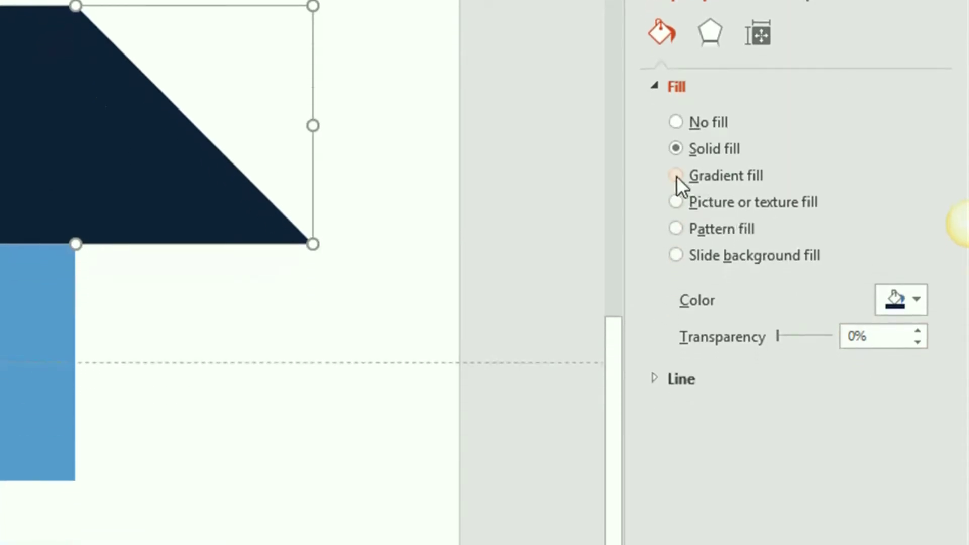
Step: Give the trapezoid a linear gradient fill angled at 316°
click(676, 175)
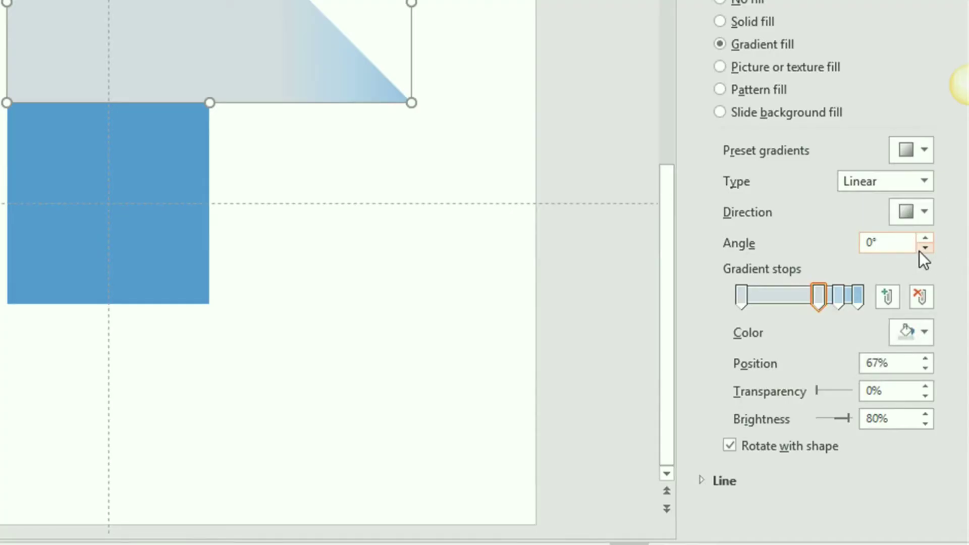
double_click(873, 244)
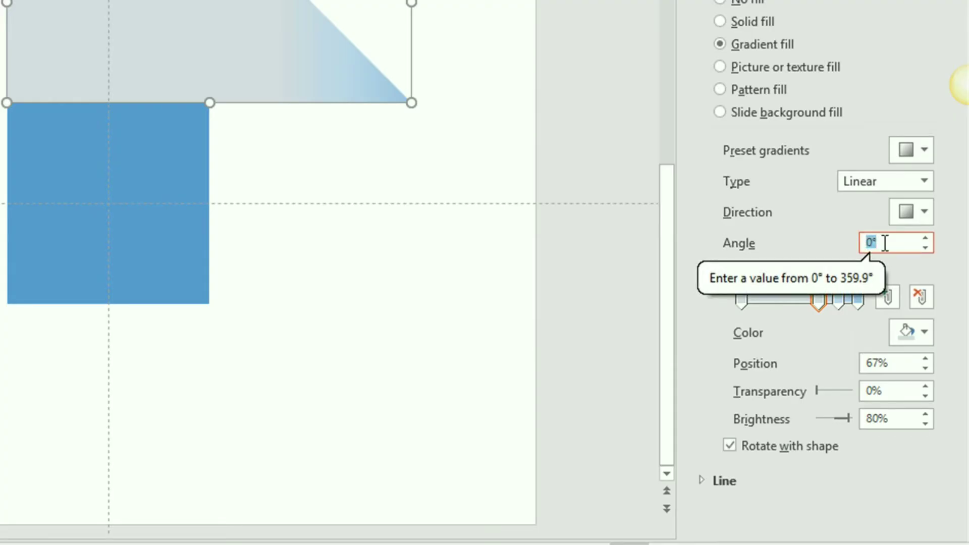
text(316)
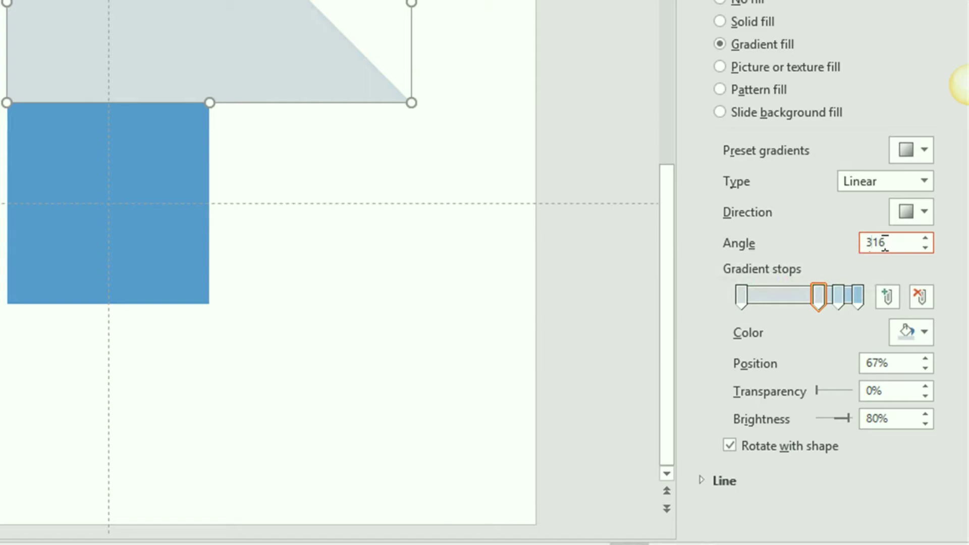
key(Return)
click(741, 302)
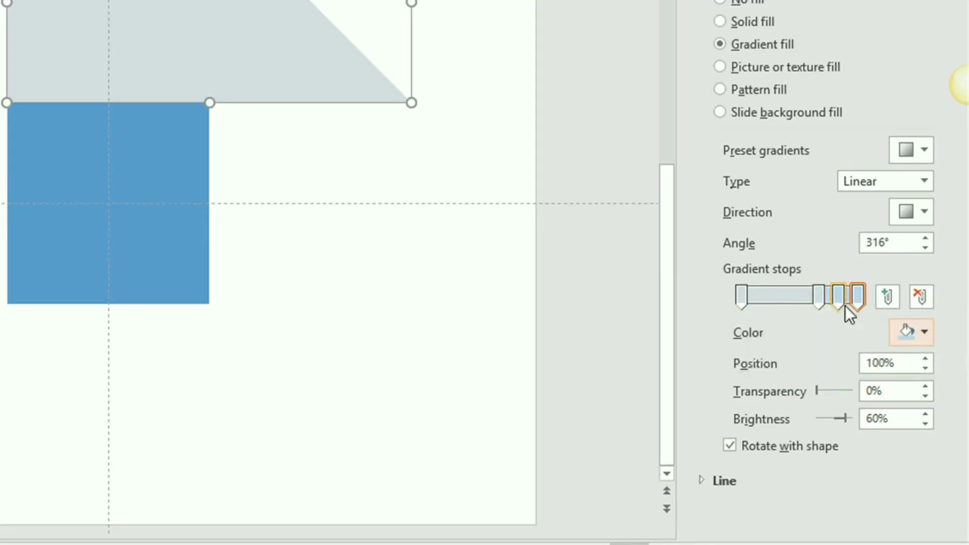
Step: Delete the 67% gradient stop and colour the stops dark blue, dark blue and light blue
click(819, 301)
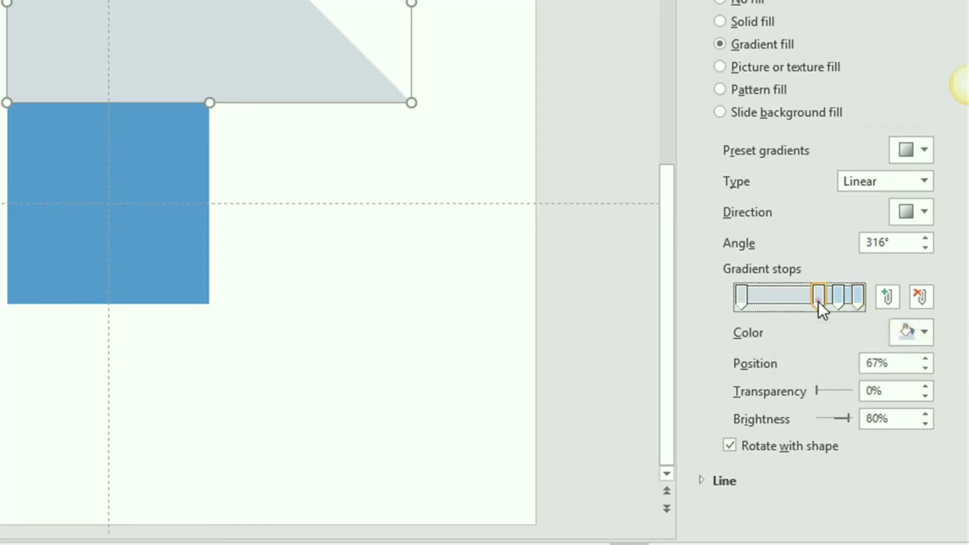
click(918, 299)
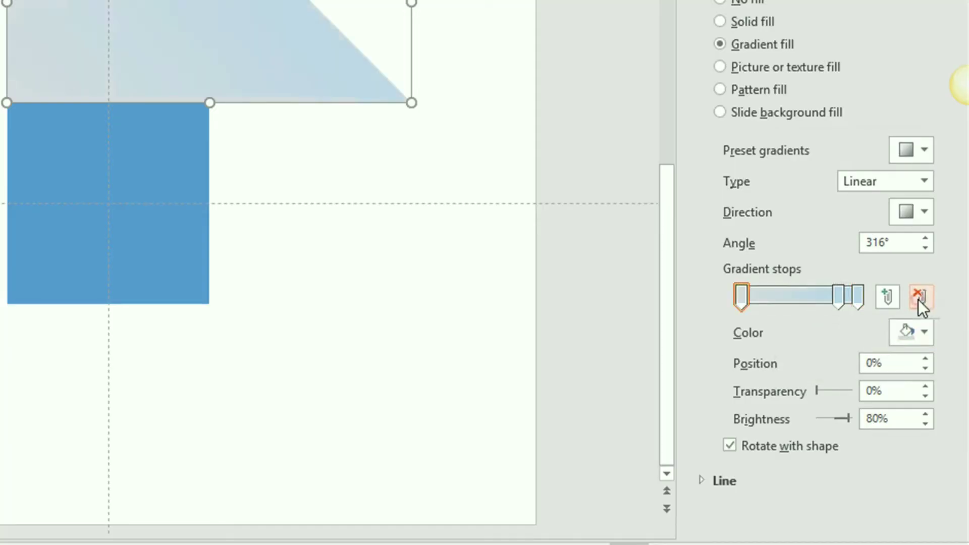
click(742, 298)
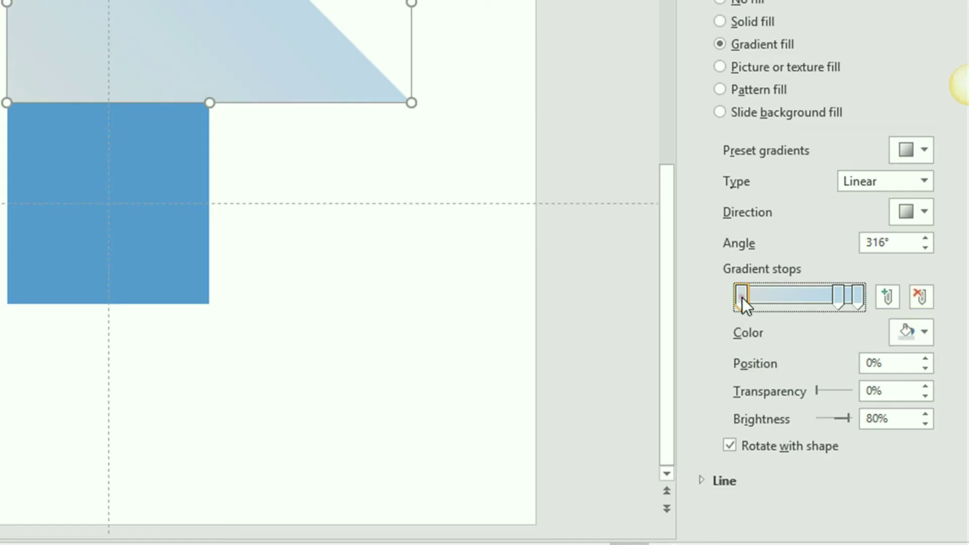
click(927, 335)
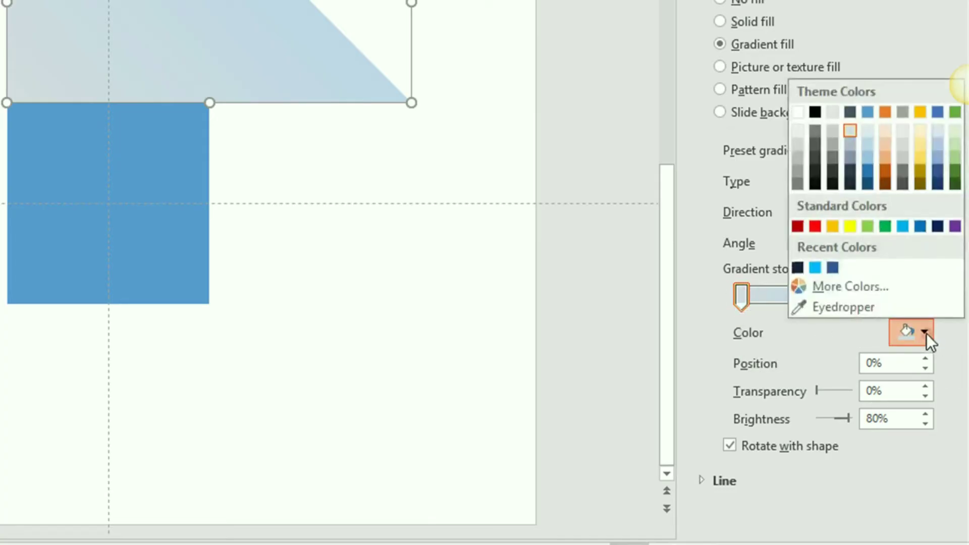
click(865, 183)
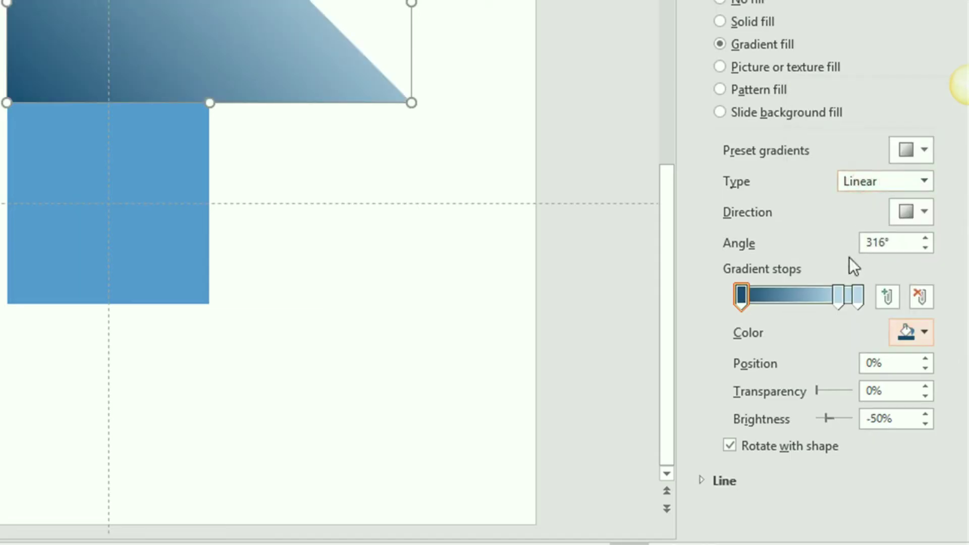
click(838, 302)
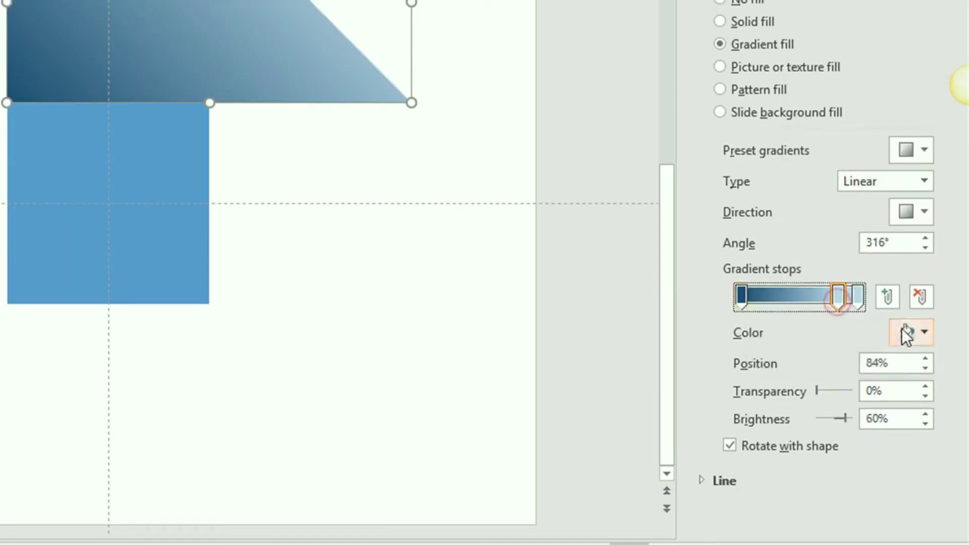
click(923, 335)
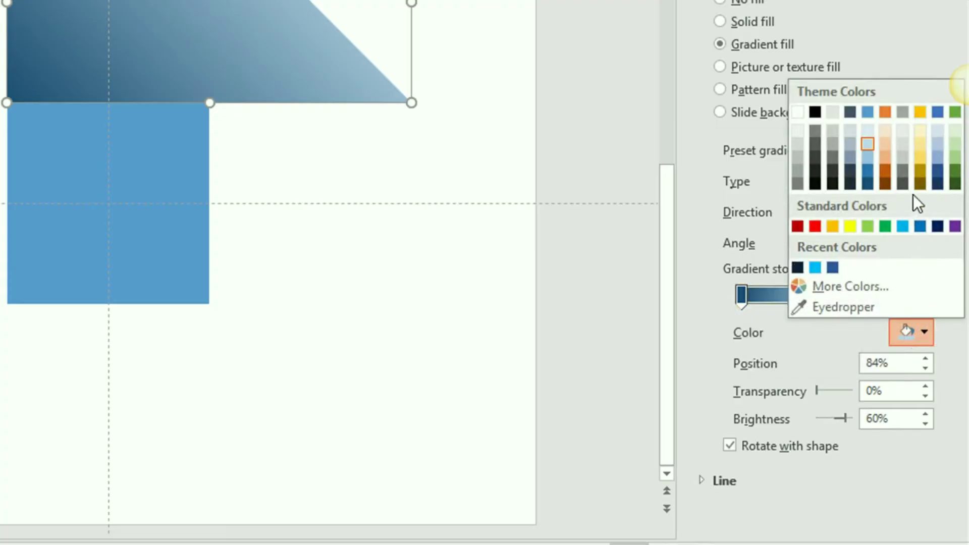
click(870, 186)
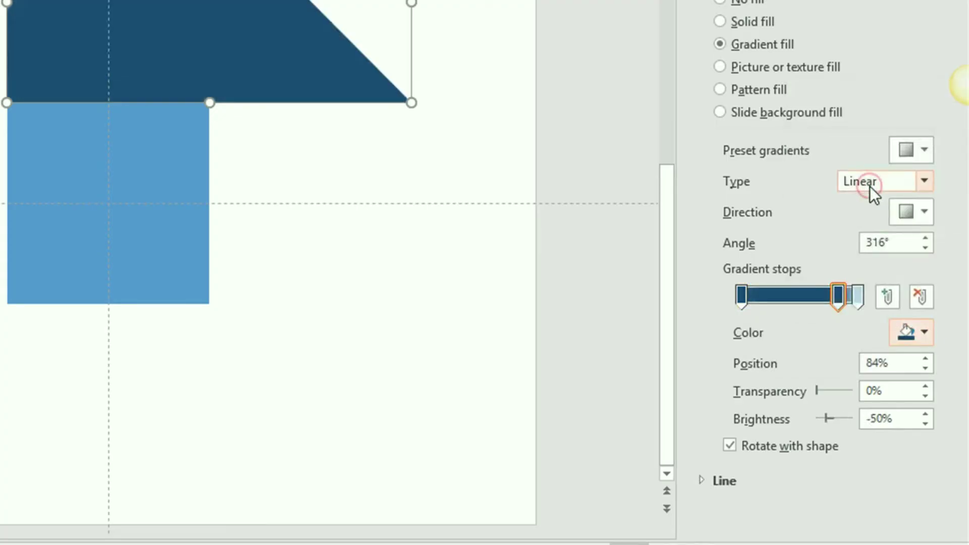
click(856, 297)
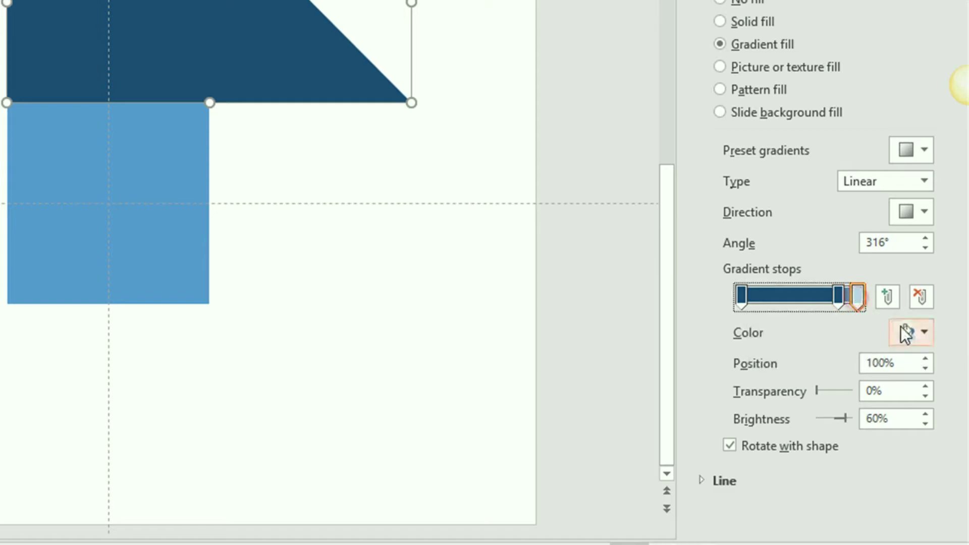
click(923, 333)
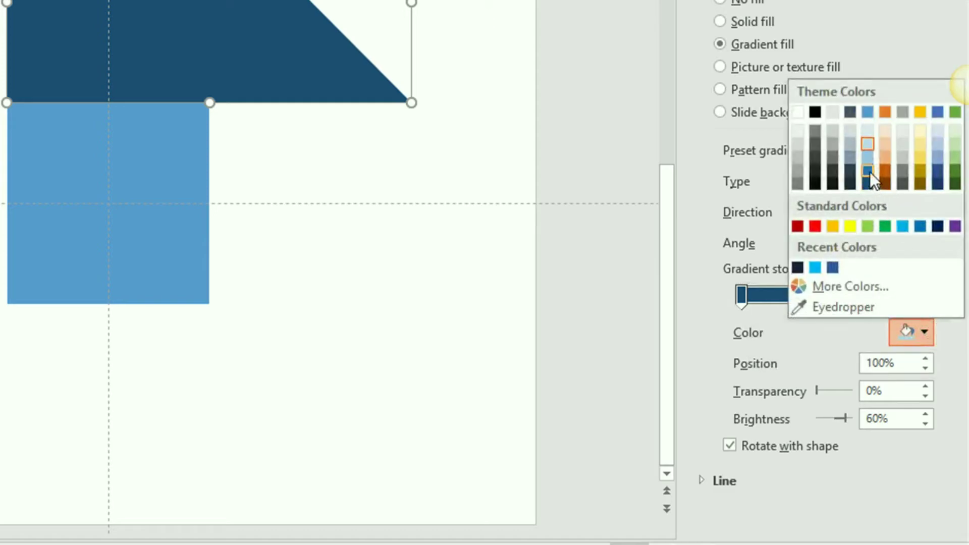
click(864, 159)
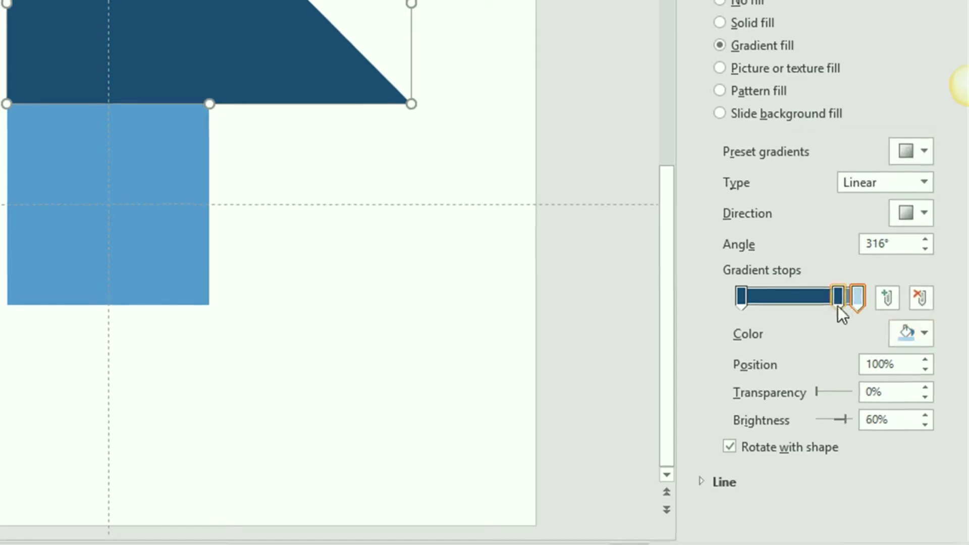
Step: Position the middle gradient stop at 60% and the last stop at 70%
drag(840, 420, 839, 419)
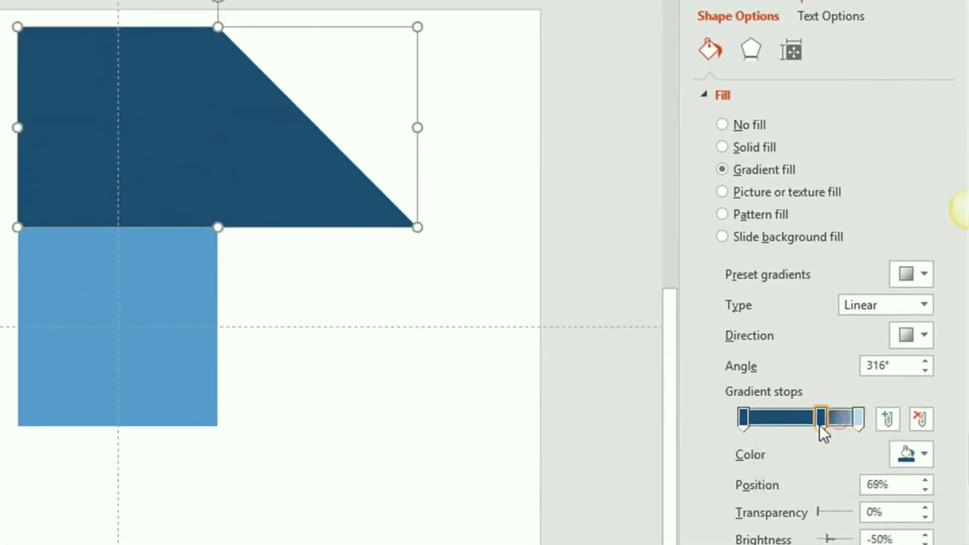
click(839, 419)
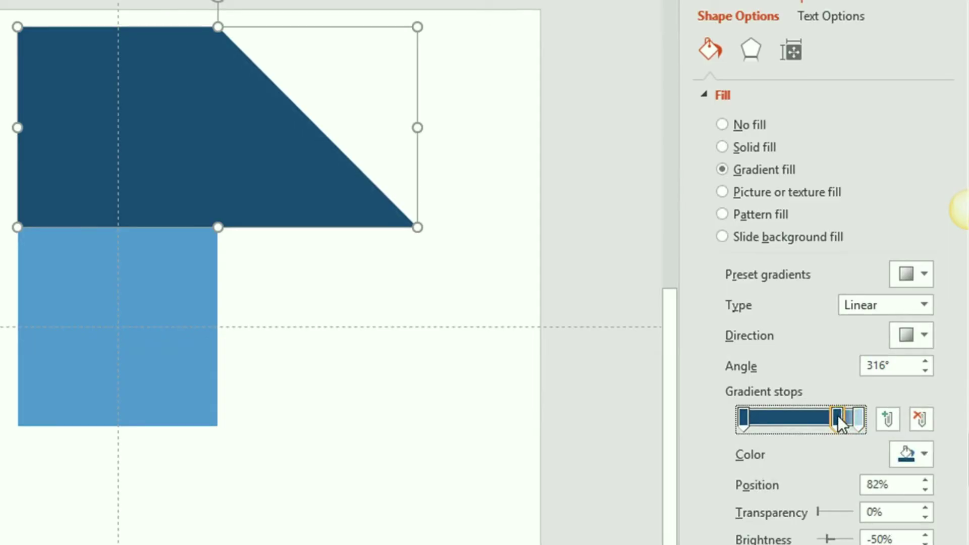
drag(837, 416, 816, 417)
click(929, 487)
click(928, 487)
click(929, 487)
click(925, 489)
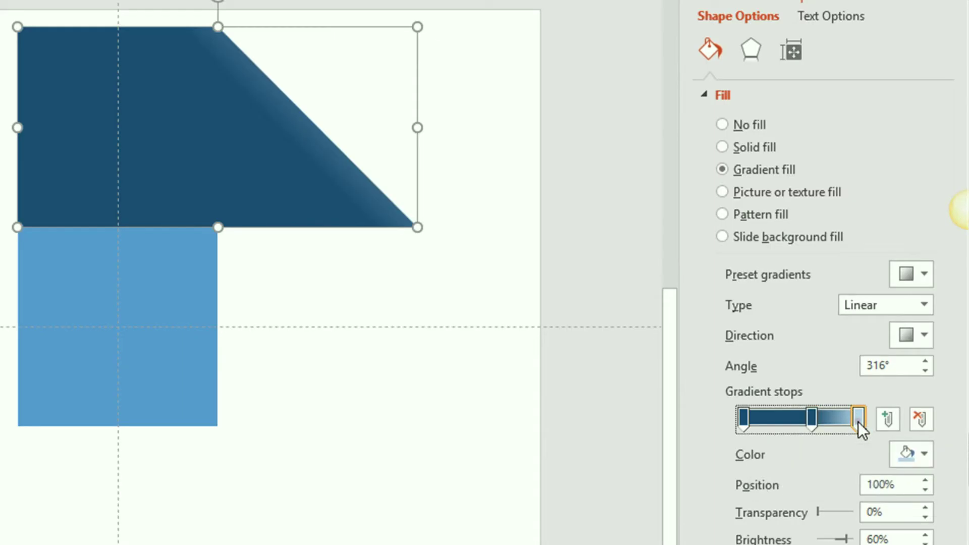
drag(858, 422, 832, 423)
click(925, 489)
click(925, 490)
click(925, 490)
click(925, 489)
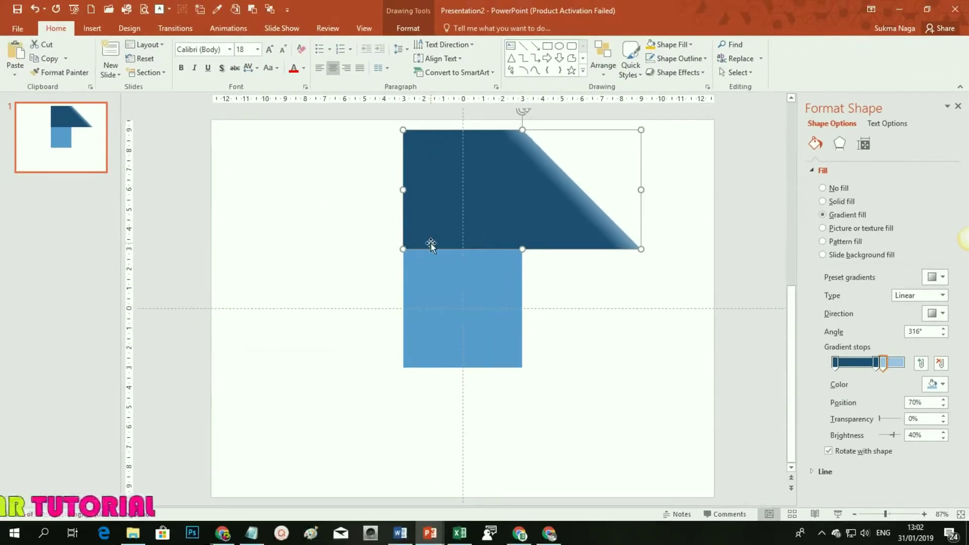
Step: Draw a narrow 1.53 cm wide rectangle over the trapezoid's left edge with no outline
click(92, 28)
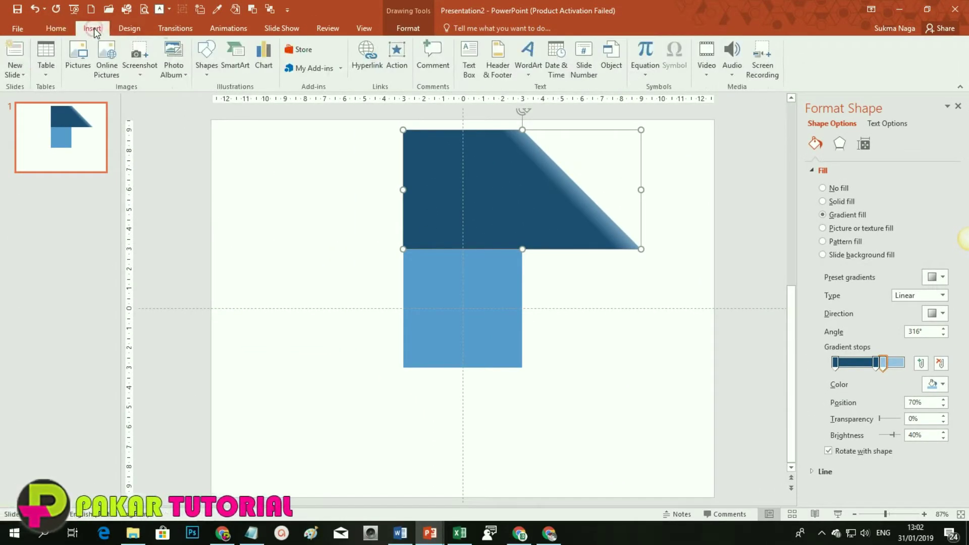
click(207, 70)
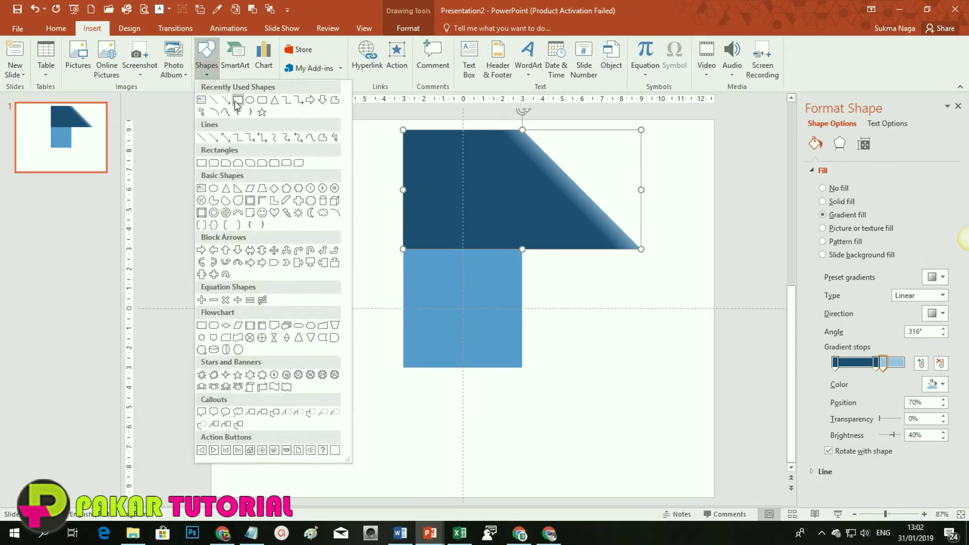
click(201, 163)
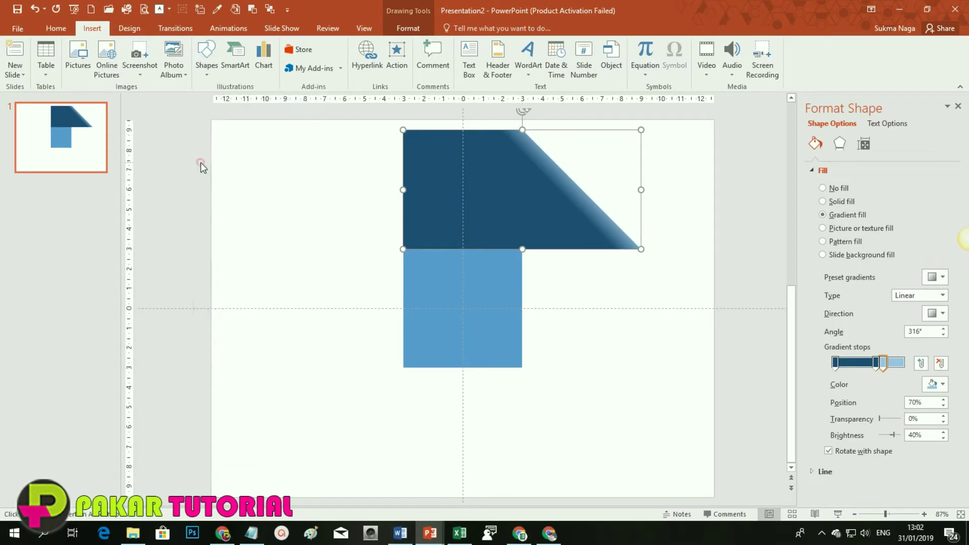
mouse_move(403, 131)
mouse_down()
mouse_move(417, 143)
mouse_move(435, 249)
mouse_up()
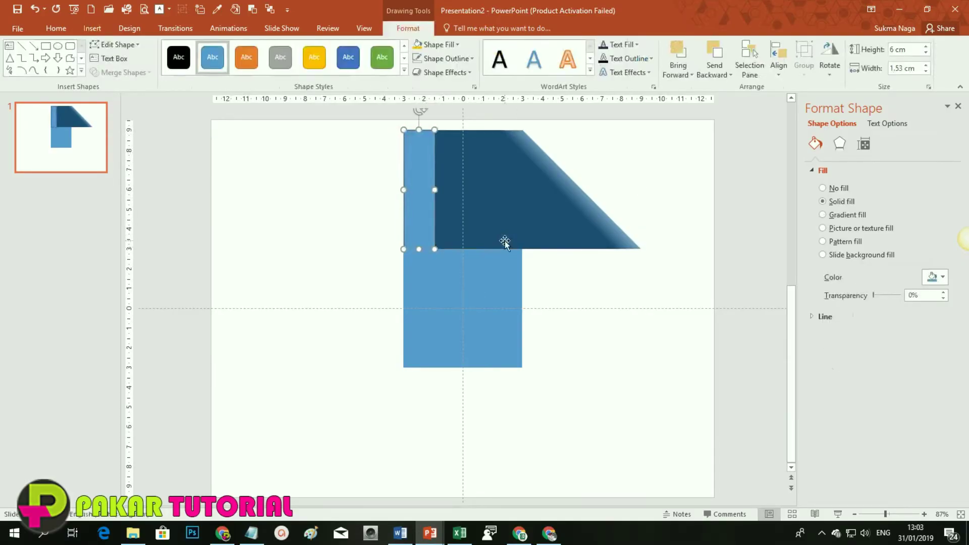
click(432, 61)
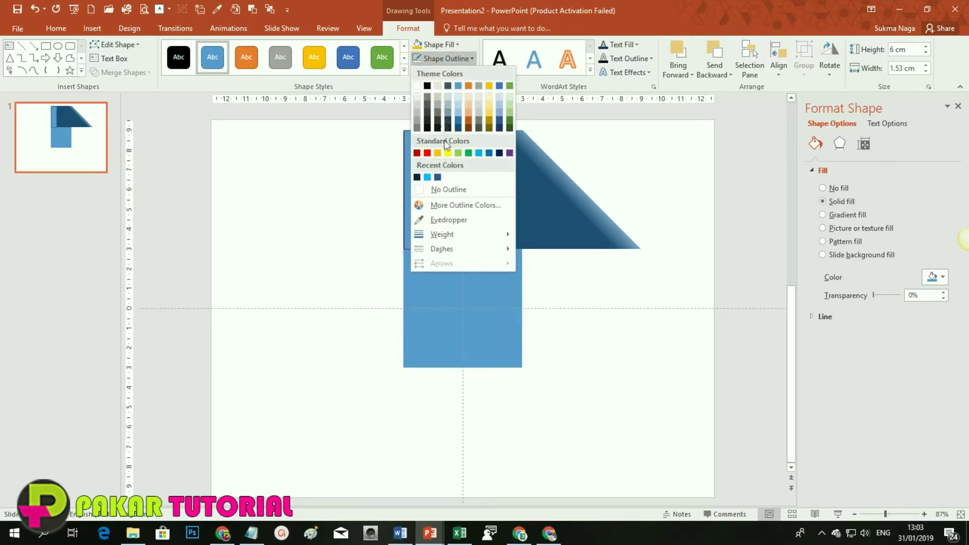
click(449, 190)
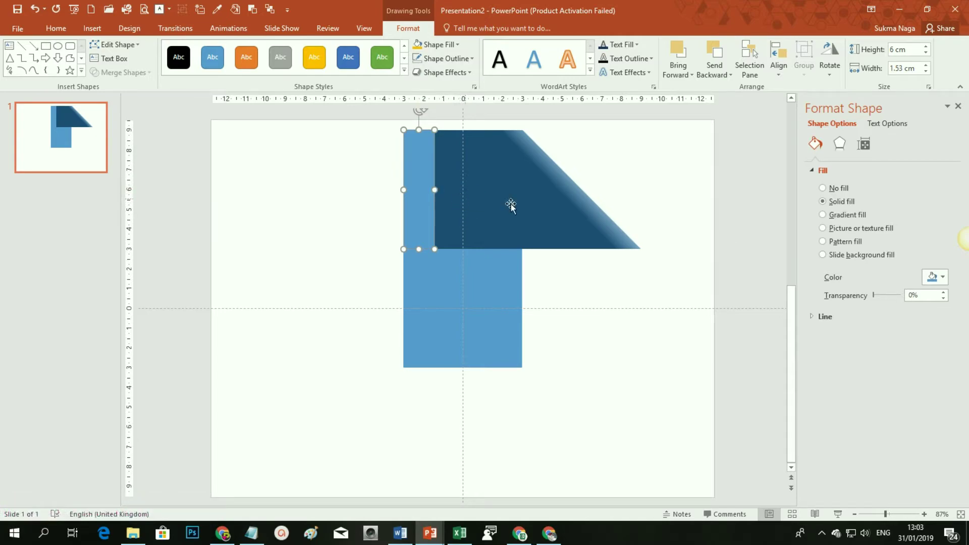
Step: Give the strip a 0° gradient from a dark navy stop to a 100% transparent end, removing the light stop
click(823, 215)
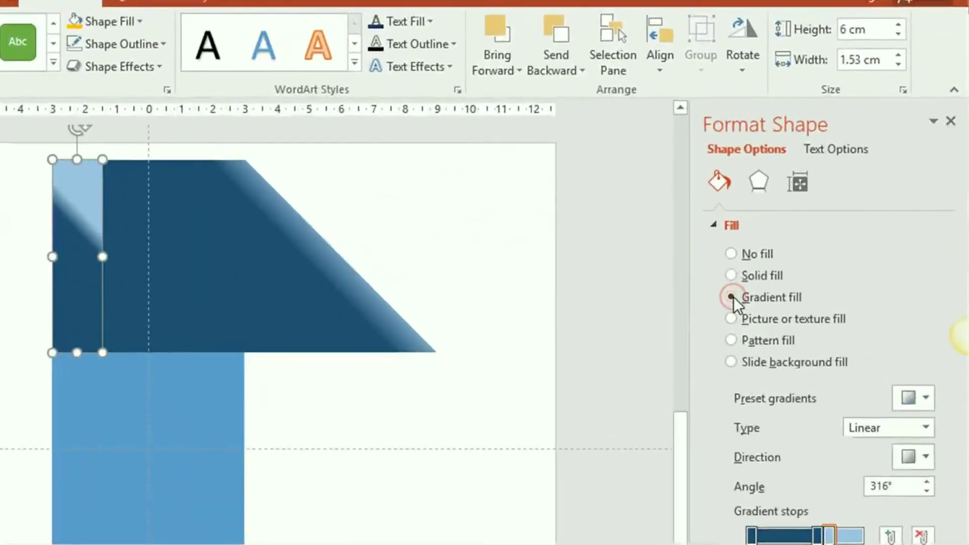
click(926, 490)
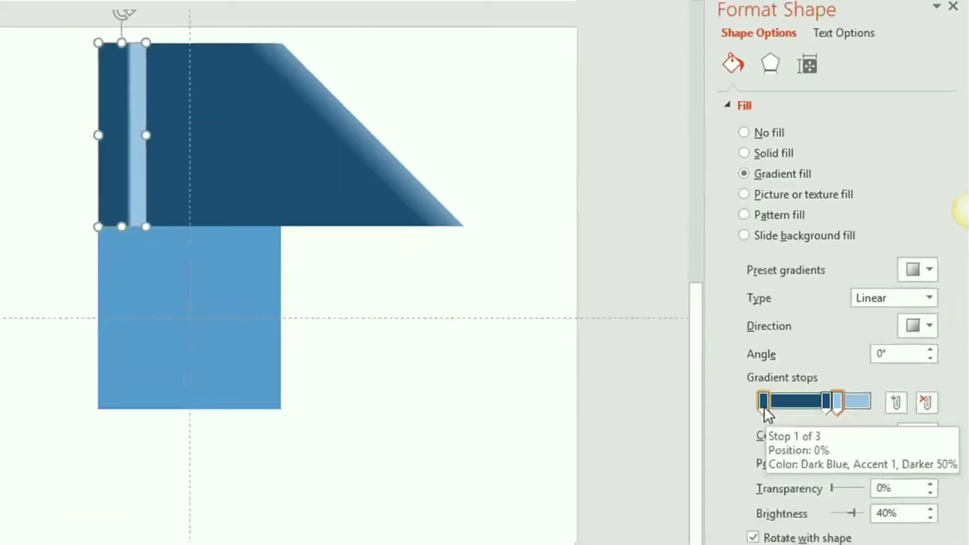
mouse_move(765, 384)
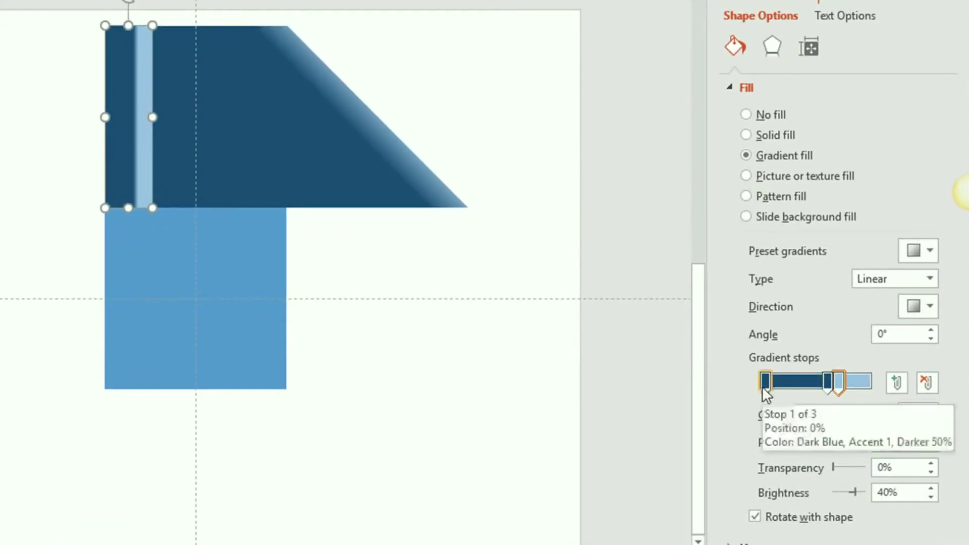
click(764, 382)
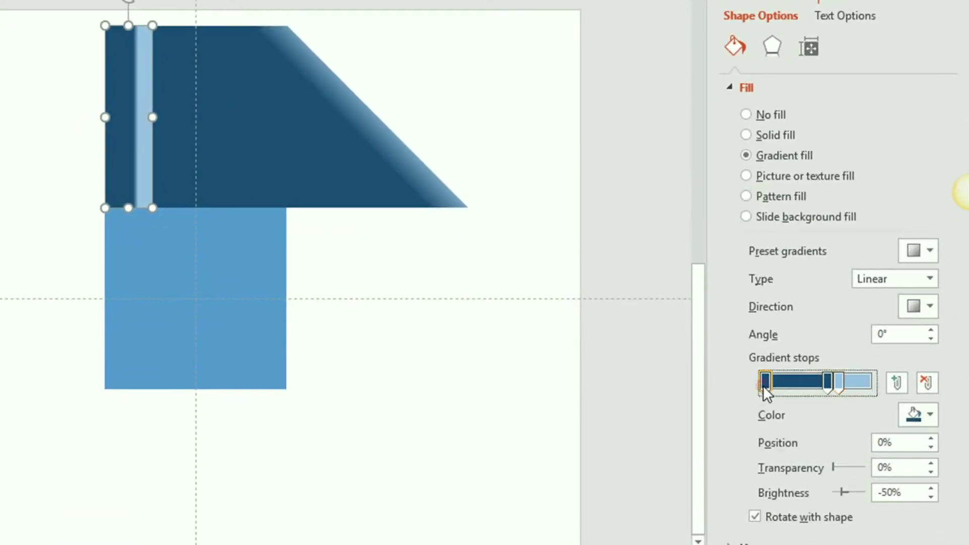
click(929, 416)
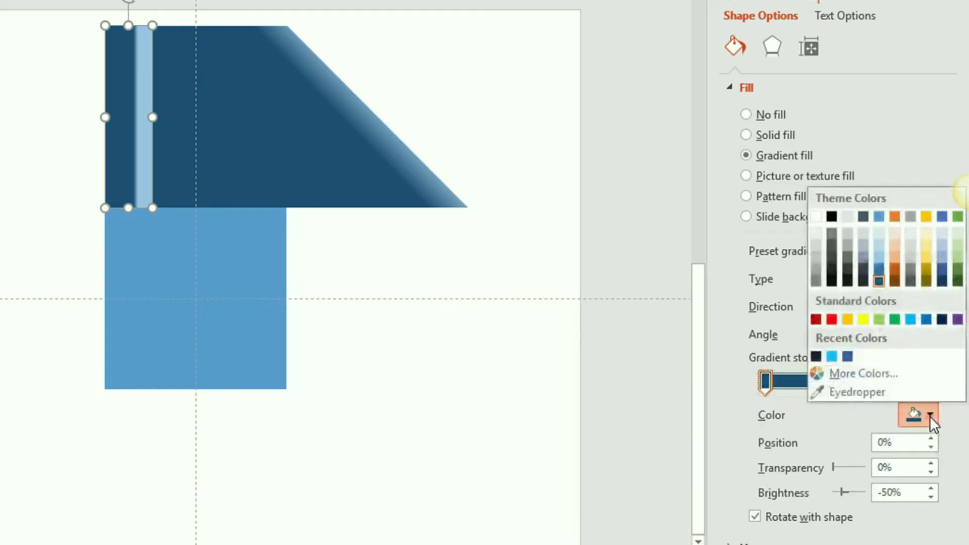
click(817, 356)
click(873, 382)
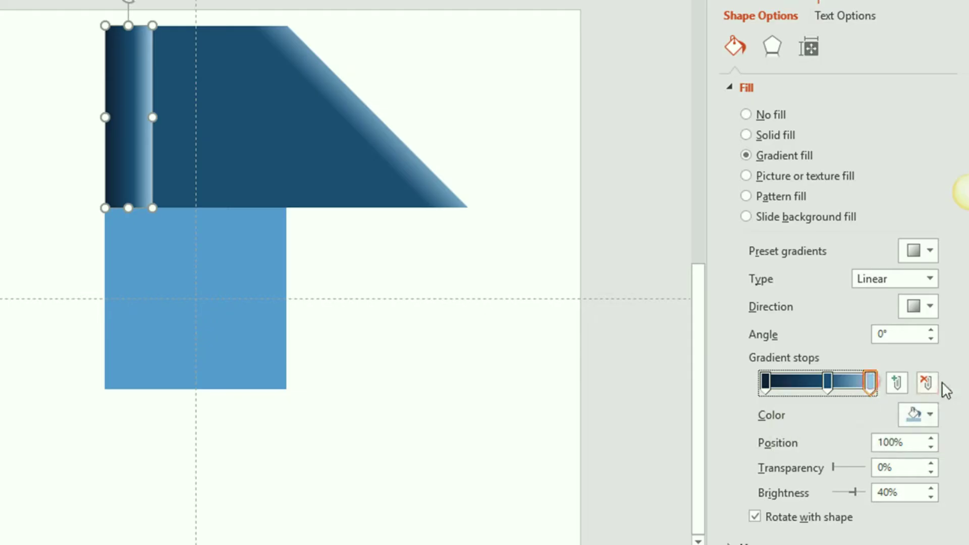
click(925, 382)
drag(828, 383, 870, 382)
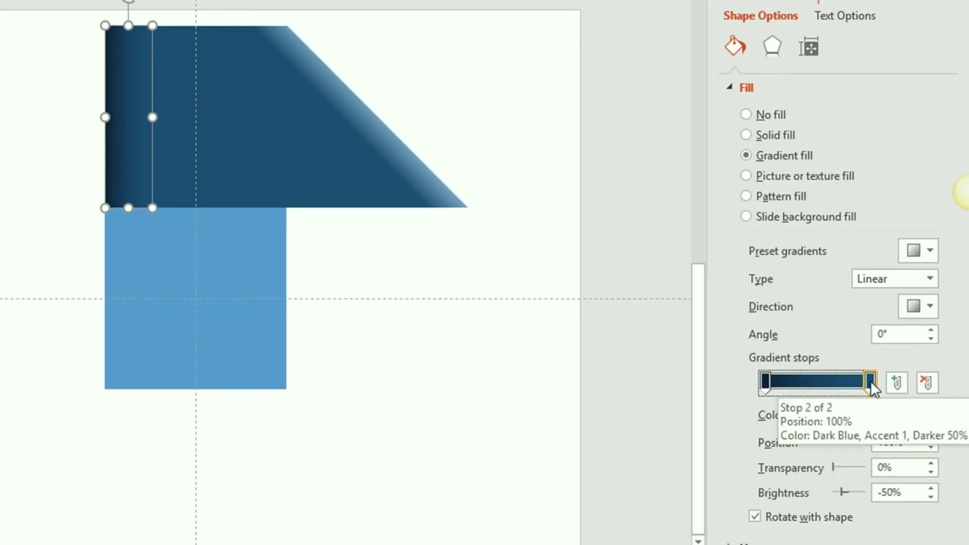
click(869, 383)
drag(834, 467, 871, 472)
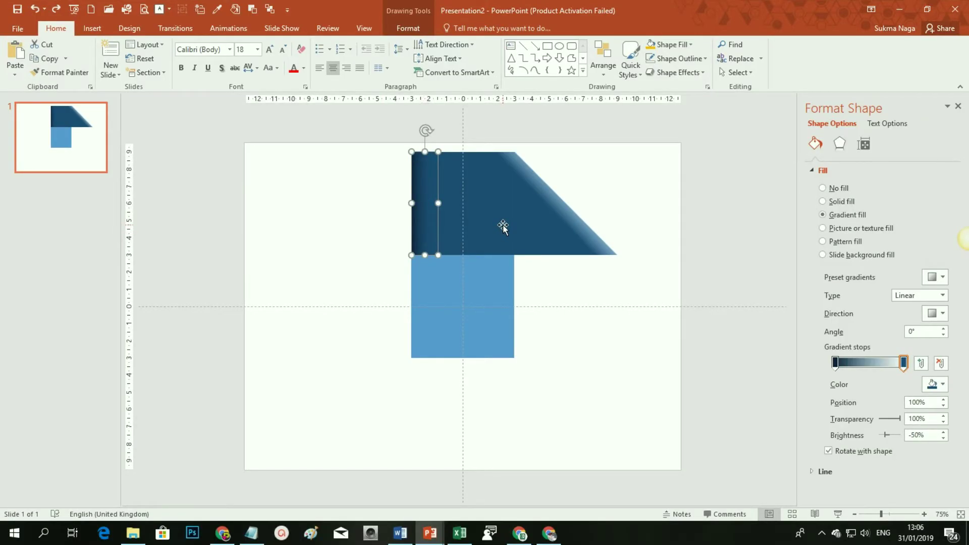
Step: Select the shadow strip and navy trapezoid together and group them into one object
drag(617, 307, 616, 310)
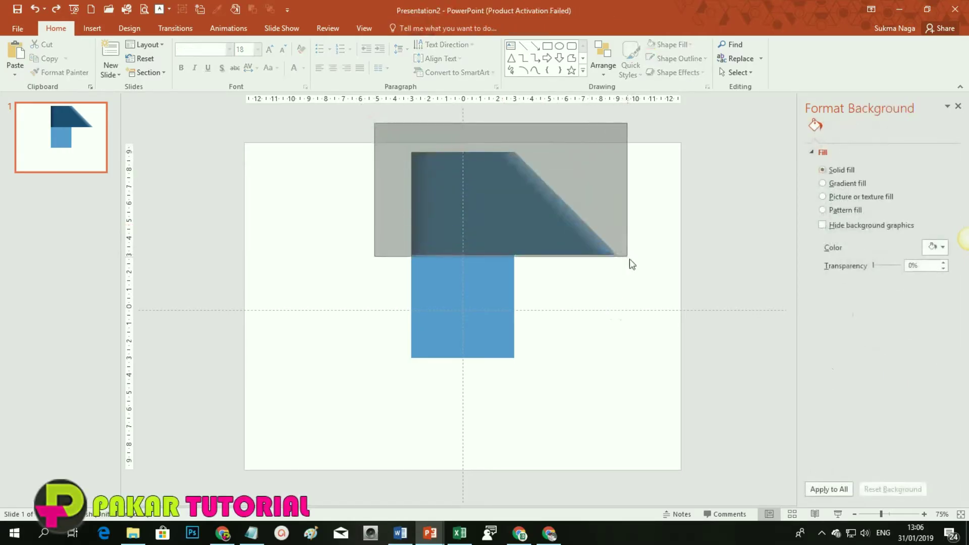
drag(376, 126, 631, 290)
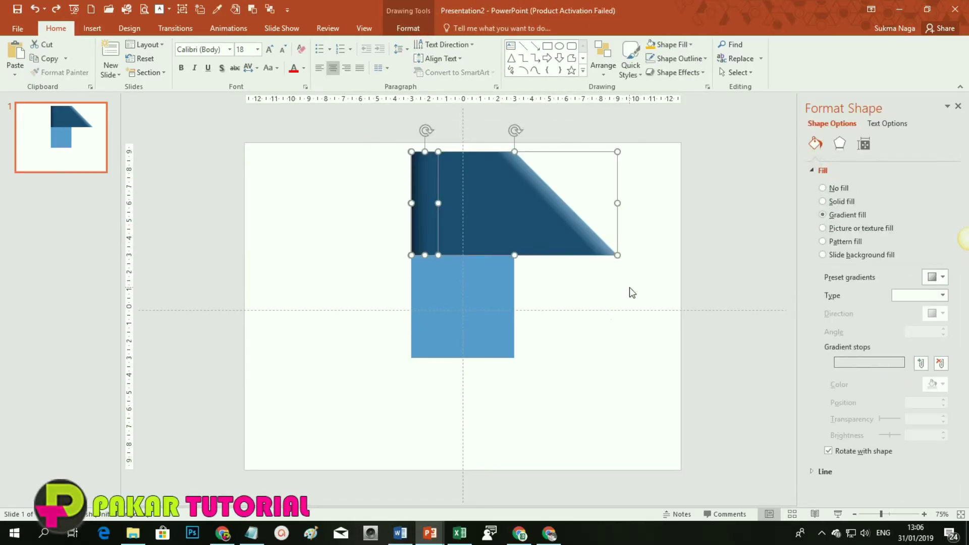
click(409, 28)
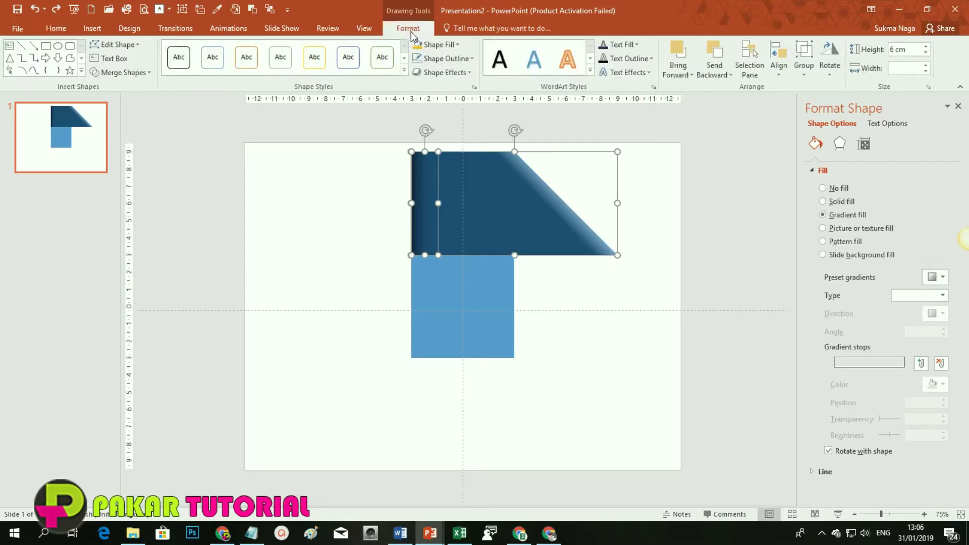
click(805, 70)
click(813, 87)
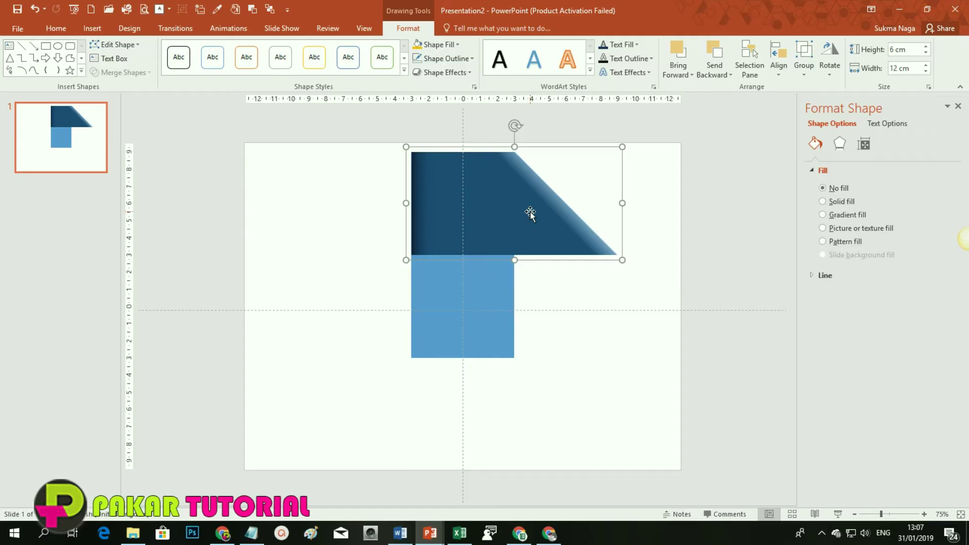
Step: Place two copies of the shaded trapezoid, one below and one left of the blue square
mouse_move(514, 218)
mouse_down()
mouse_move(512, 422)
mouse_move(336, 315)
mouse_up()
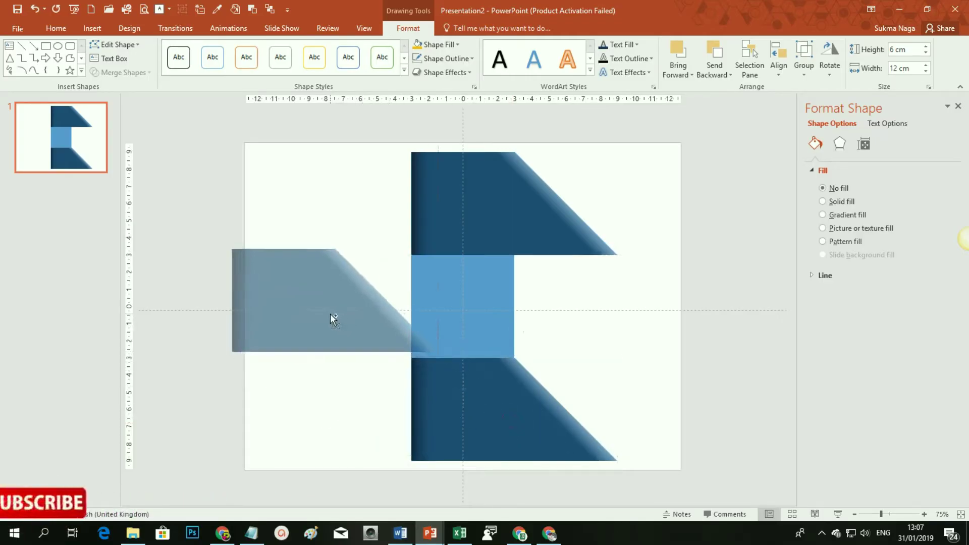
drag(336, 315, 330, 321)
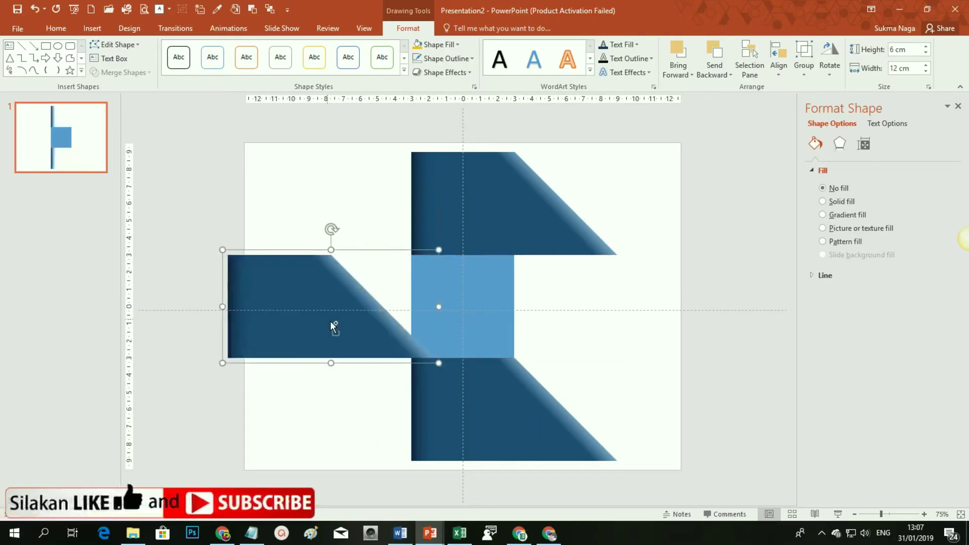
click(511, 428)
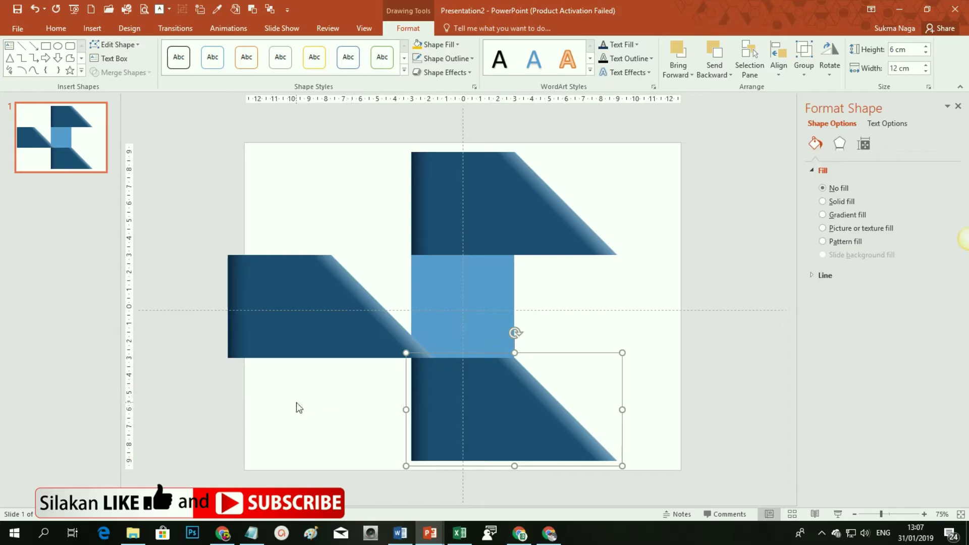
Step: Flip the bottom copy vertically and horizontally, then align it and the left copy
click(833, 70)
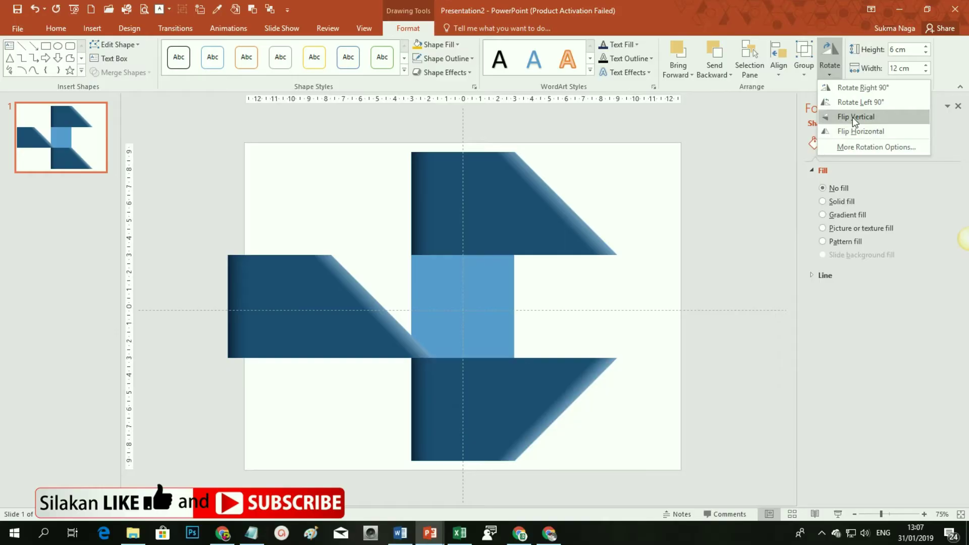
click(858, 132)
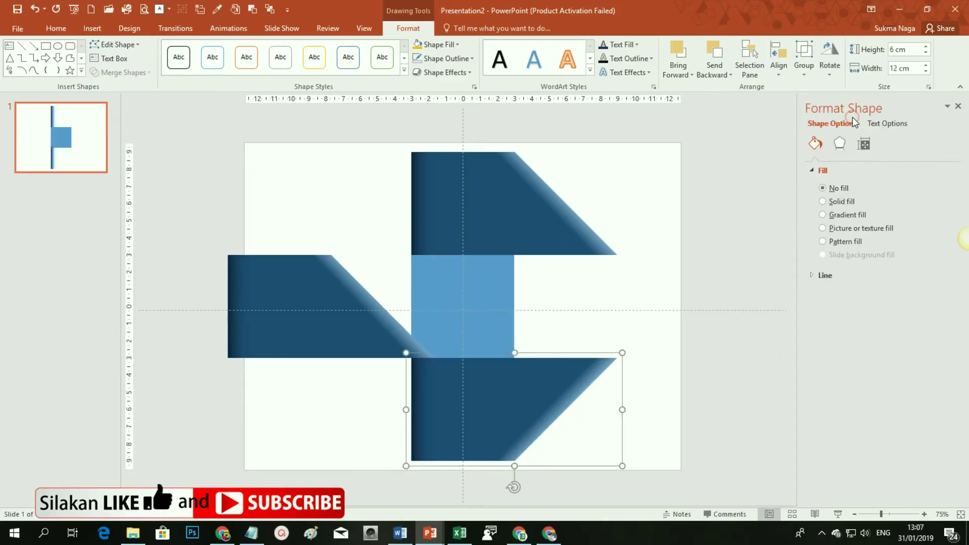
click(830, 65)
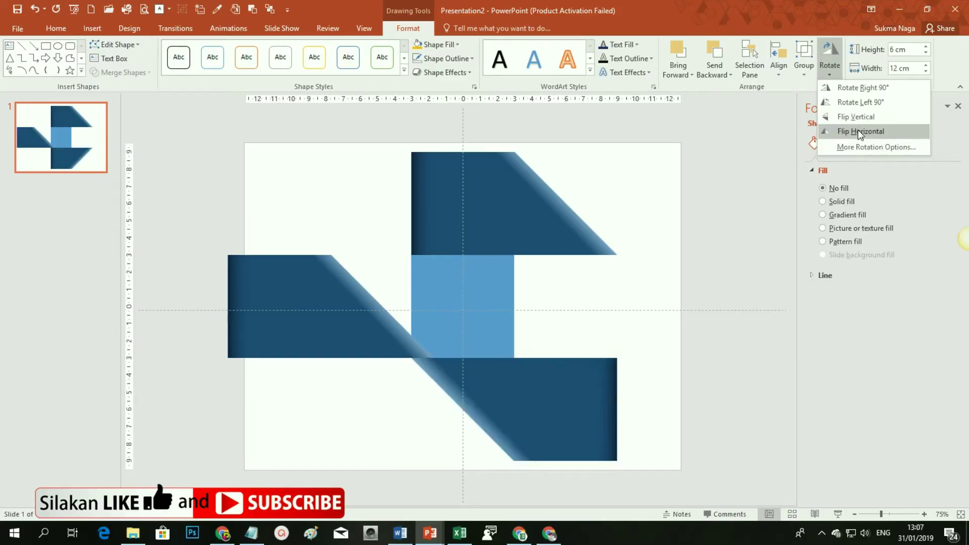
click(860, 132)
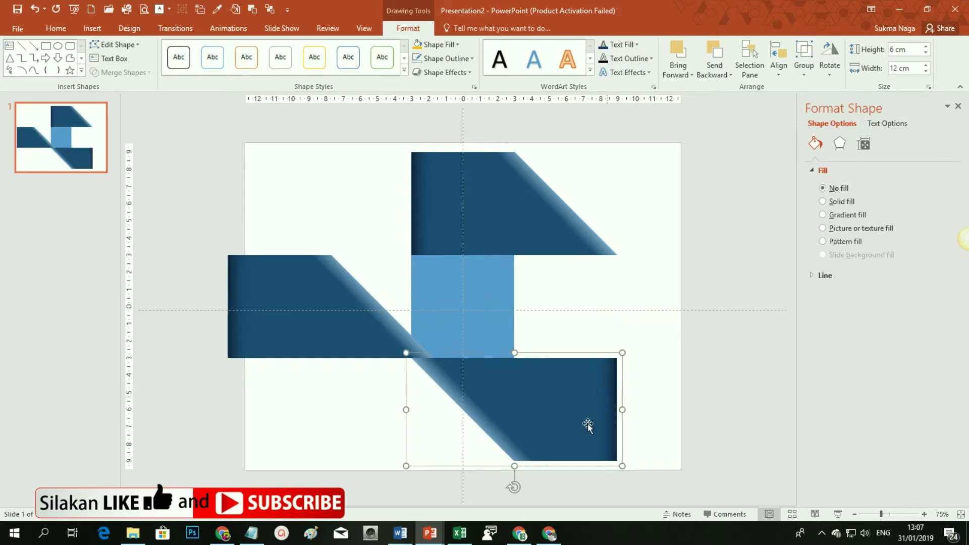
drag(601, 406, 500, 408)
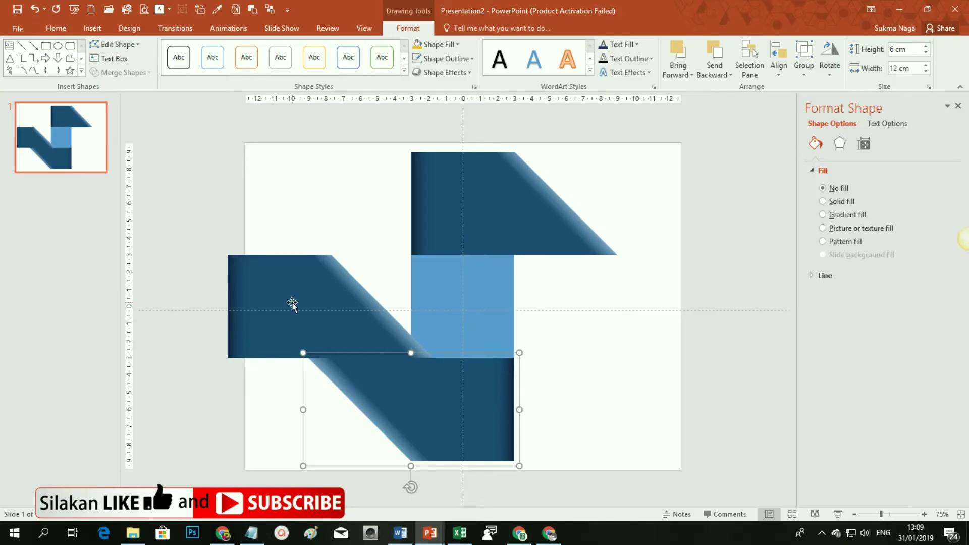
drag(298, 316, 303, 287)
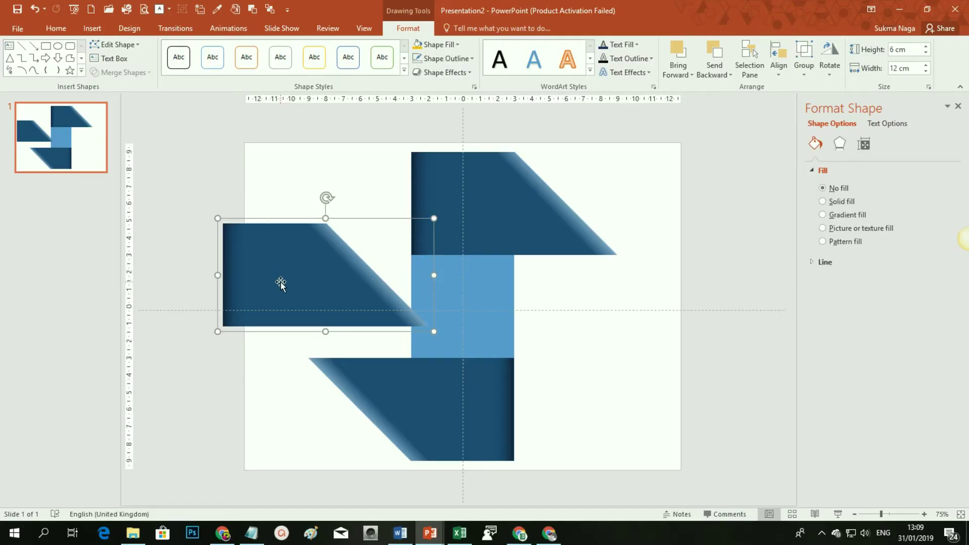
Step: Ungroup the left copy and recolour the trapezoid's gradient stops bright turquoise
click(803, 53)
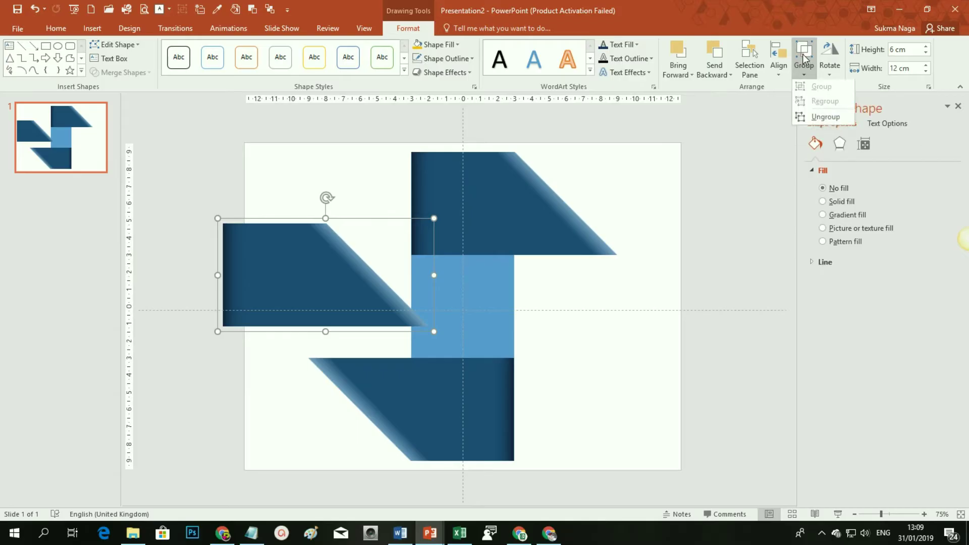
click(821, 117)
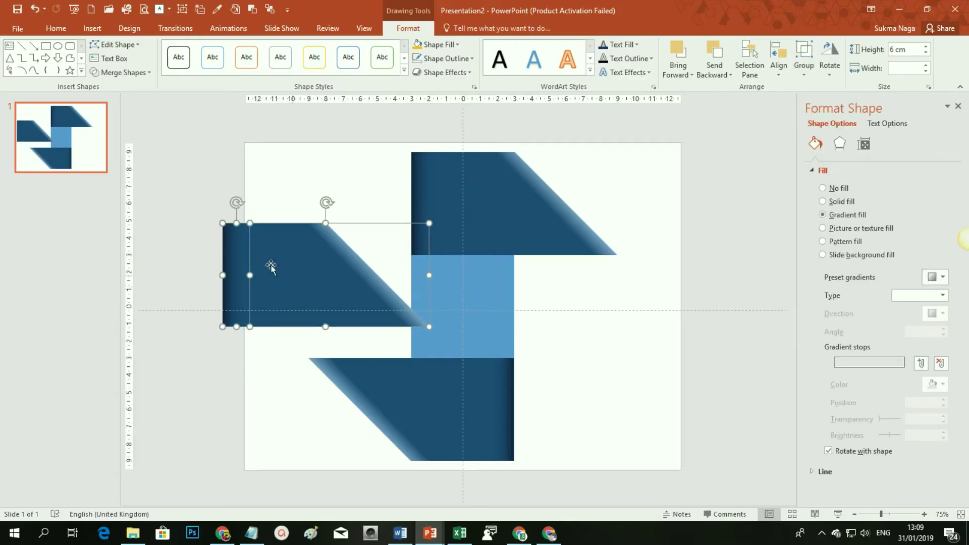
click(286, 273)
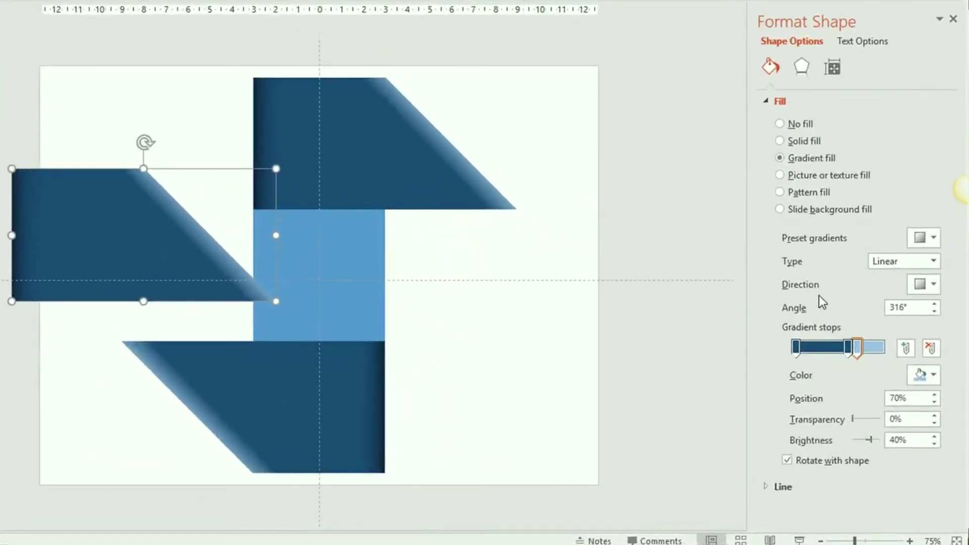
click(795, 347)
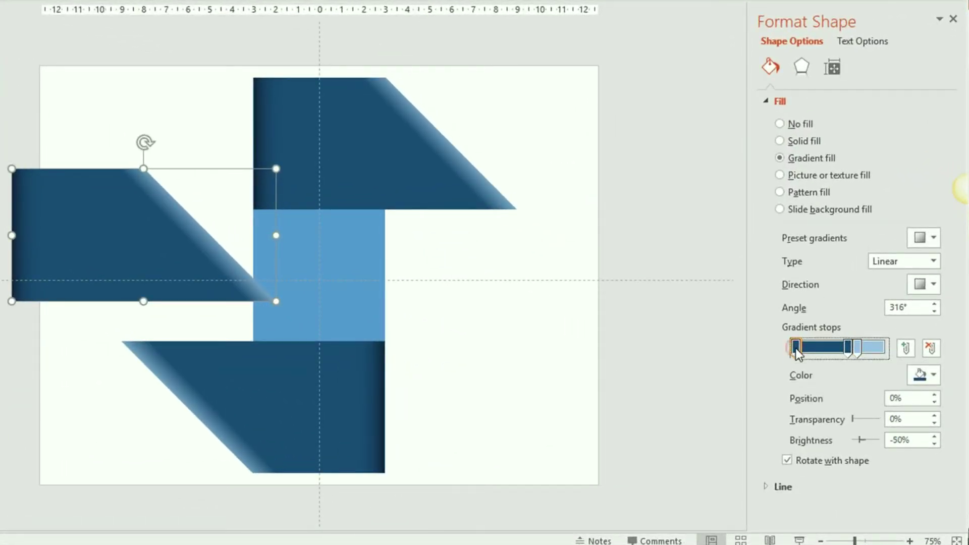
click(935, 378)
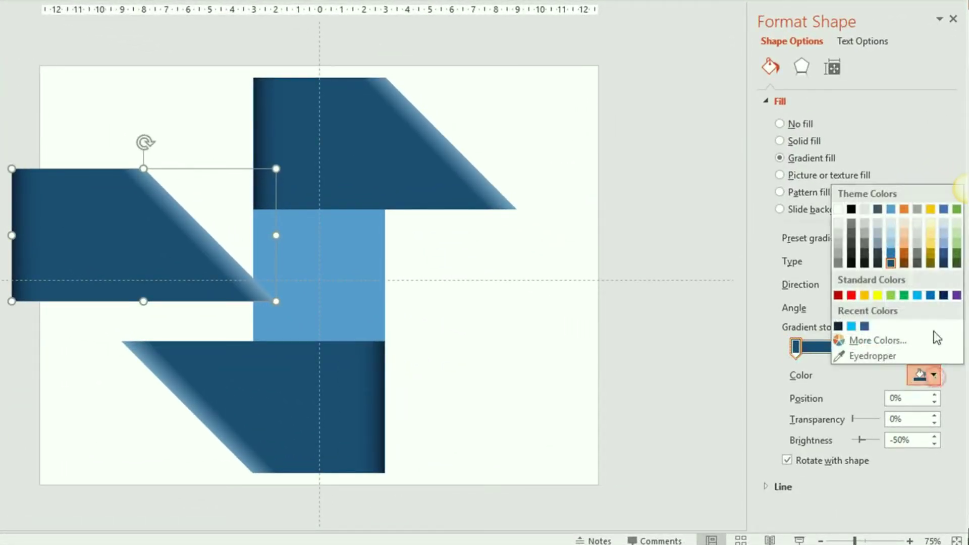
click(851, 326)
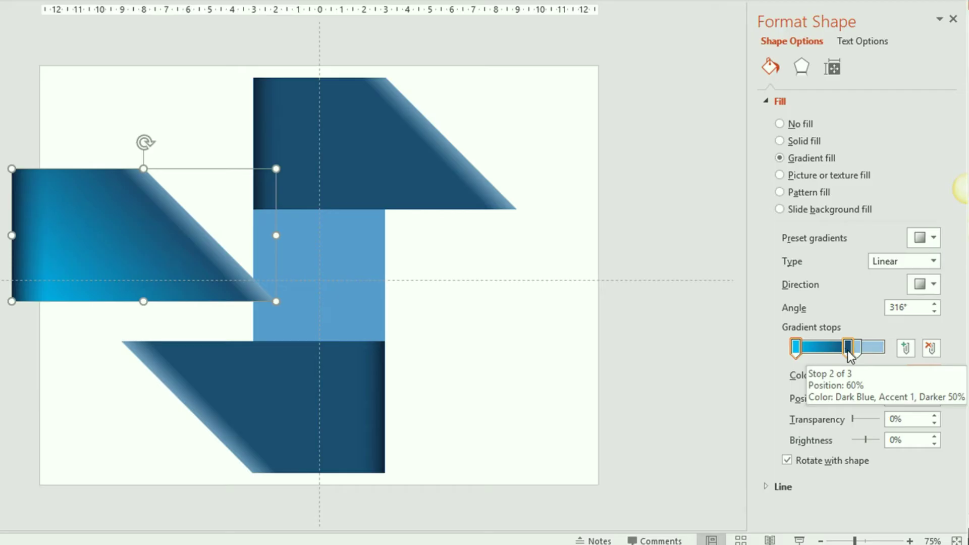
click(848, 351)
click(935, 377)
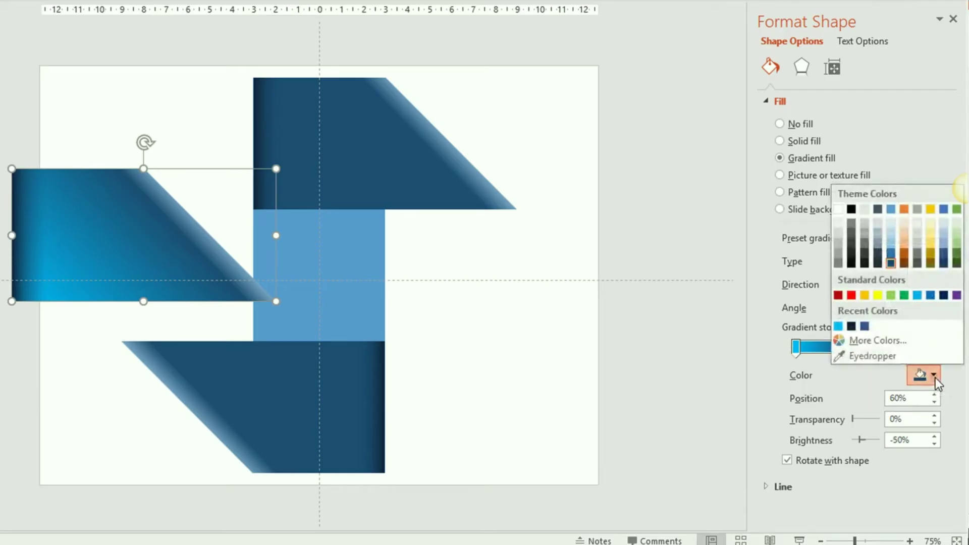
click(838, 326)
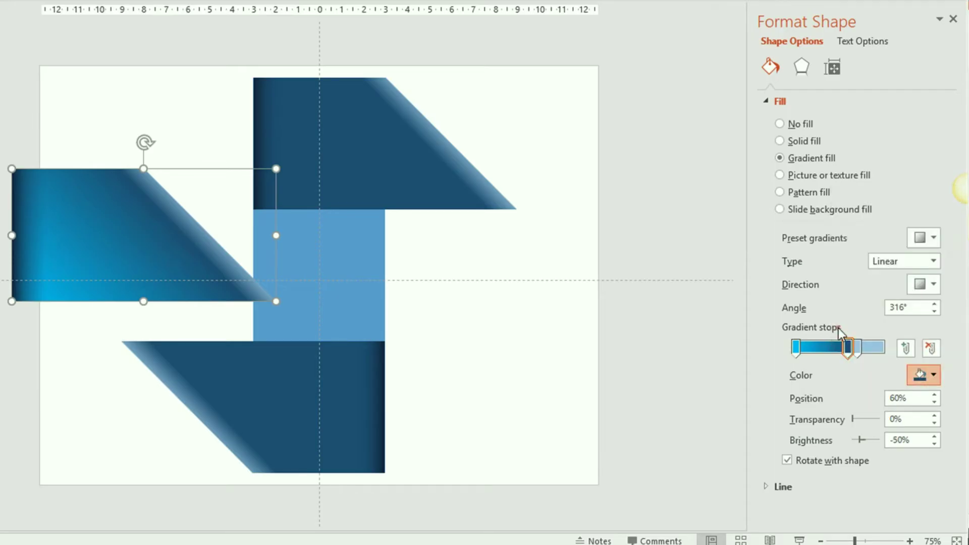
click(859, 349)
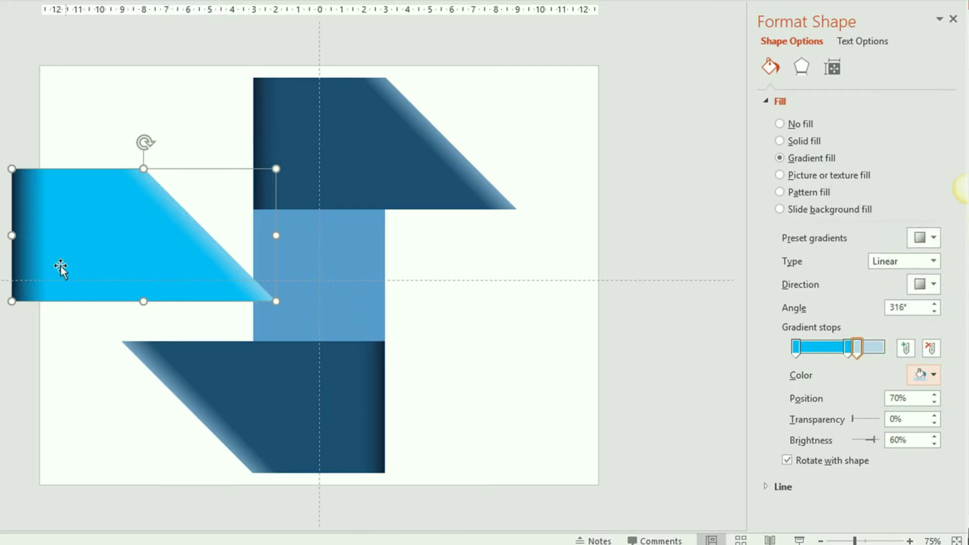
Step: Give the left edge strip a gradient from medium blue to opaque bright cyan
click(29, 248)
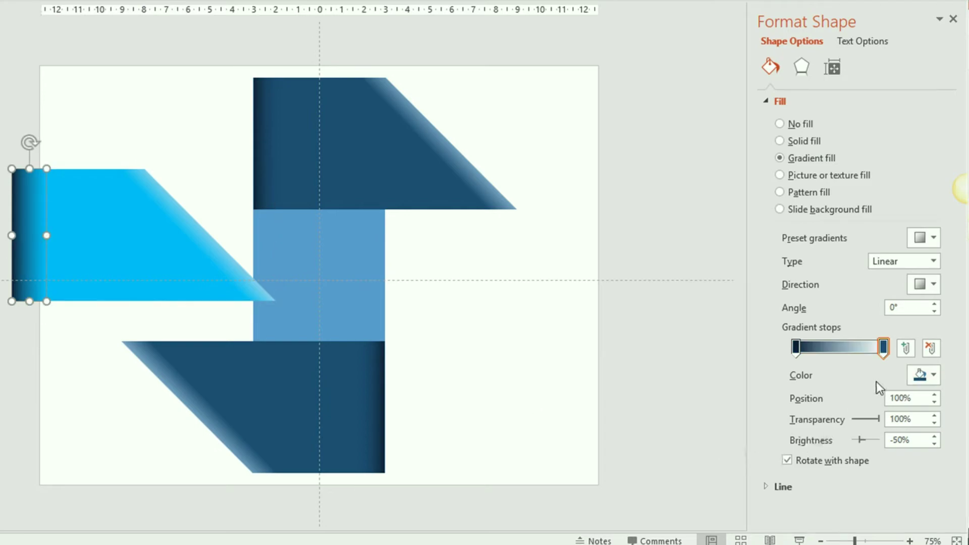
click(795, 348)
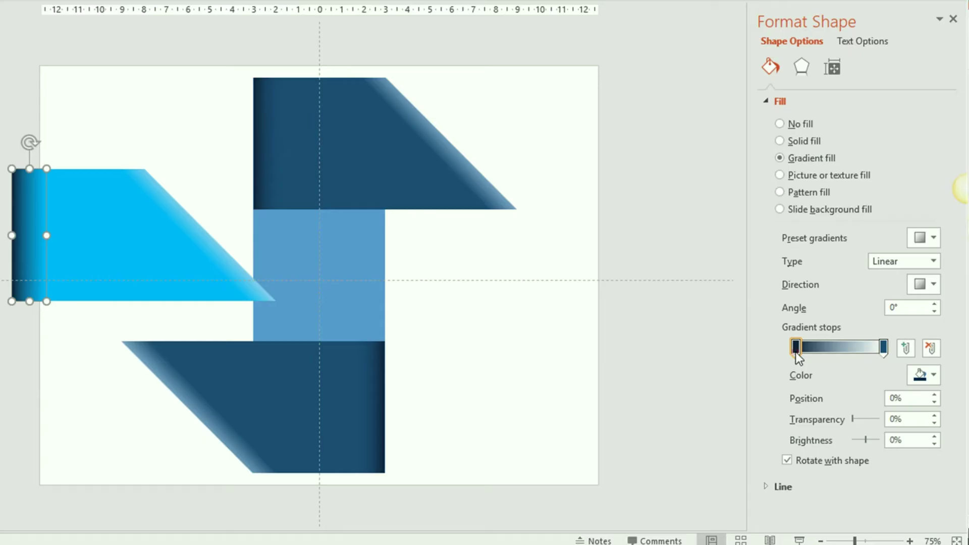
click(934, 375)
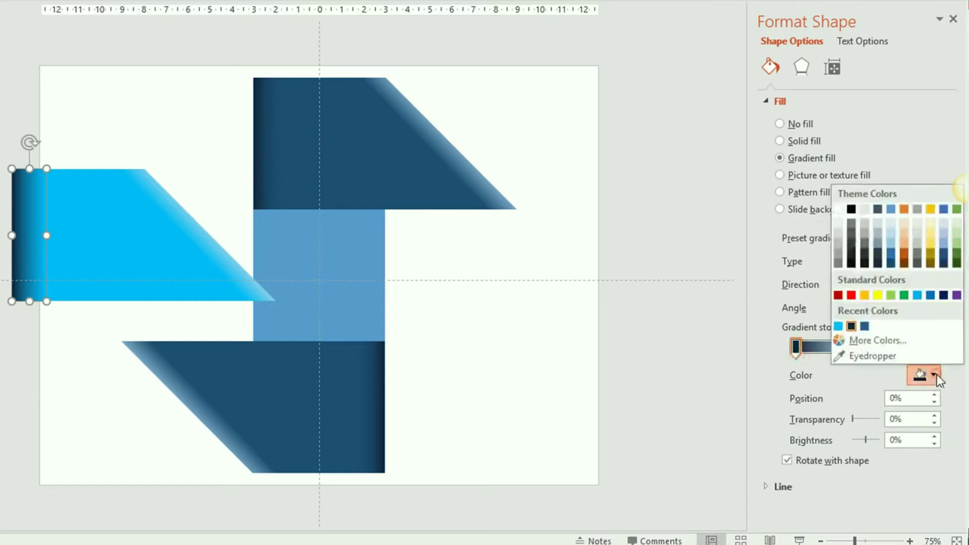
click(892, 256)
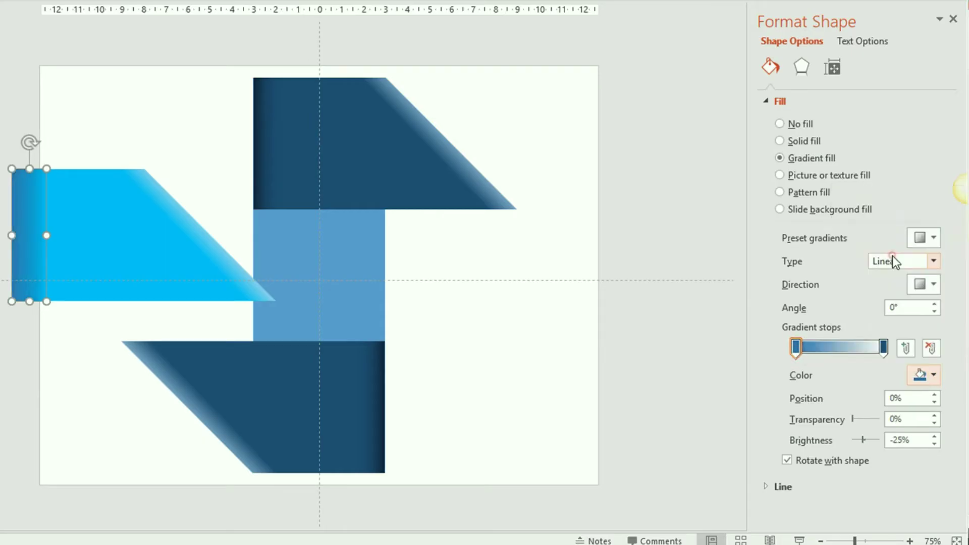
click(885, 352)
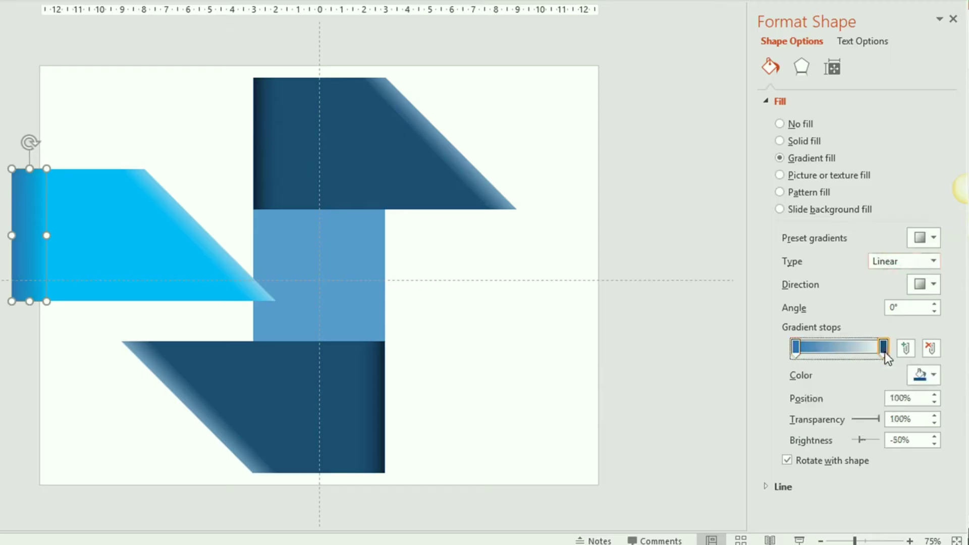
click(931, 376)
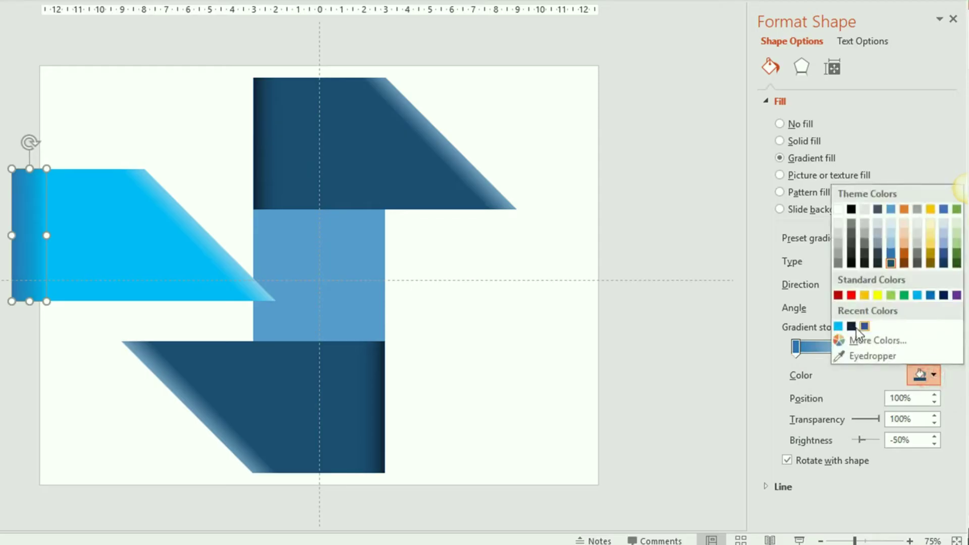
click(838, 327)
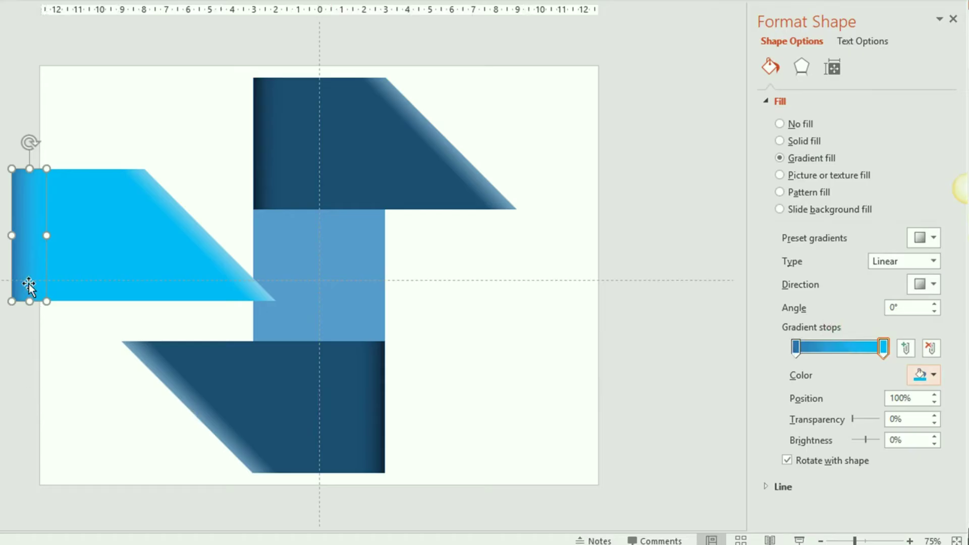
click(65, 371)
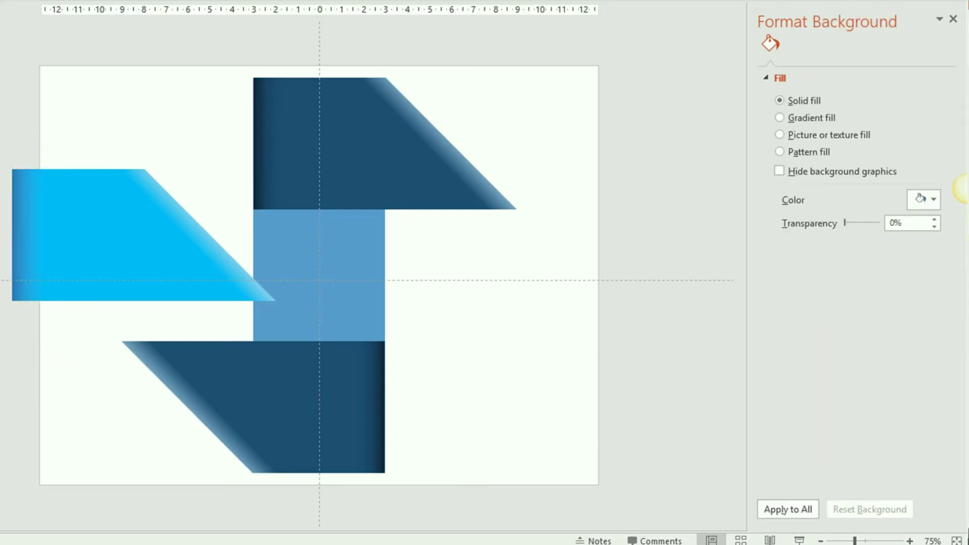
Step: Group the cyan trapezoid with its edge strip and duplicate it to the right
drag(1, 147, 364, 391)
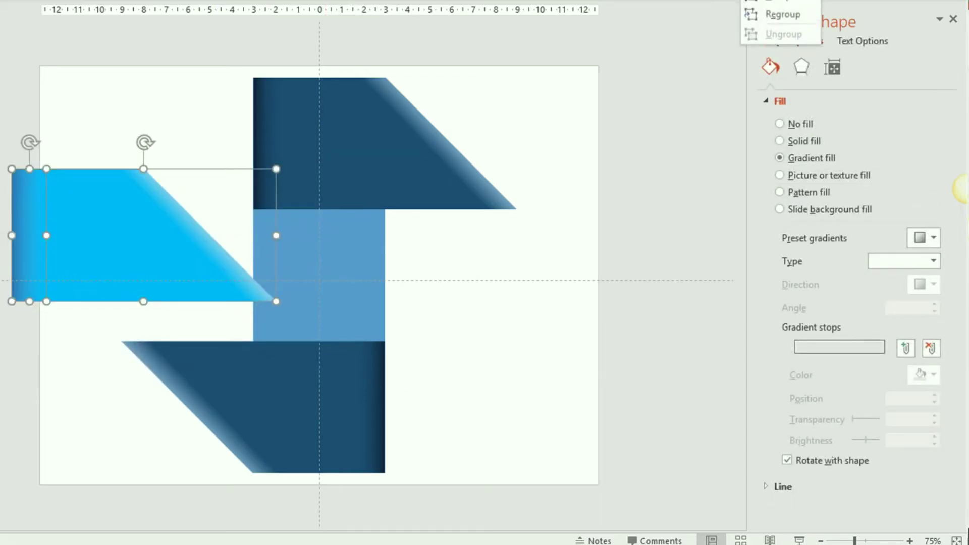
click(789, 2)
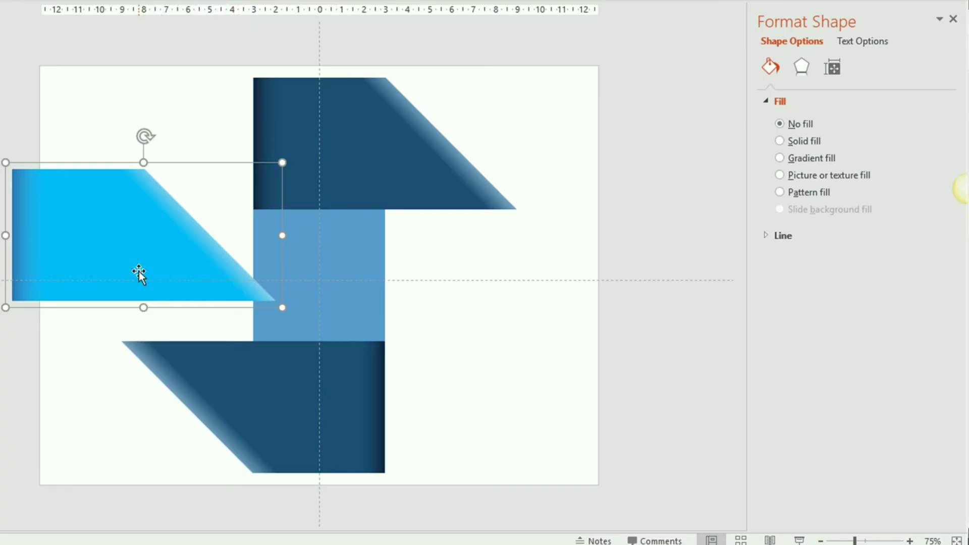
drag(139, 273, 579, 343)
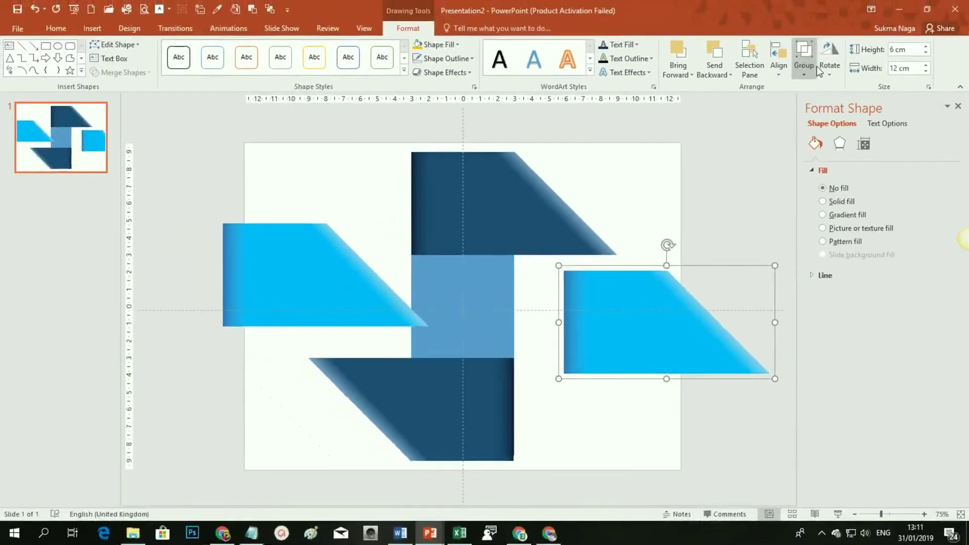
Step: Rotate the copy 90° right and fit it against the dark shapes' right side
click(830, 71)
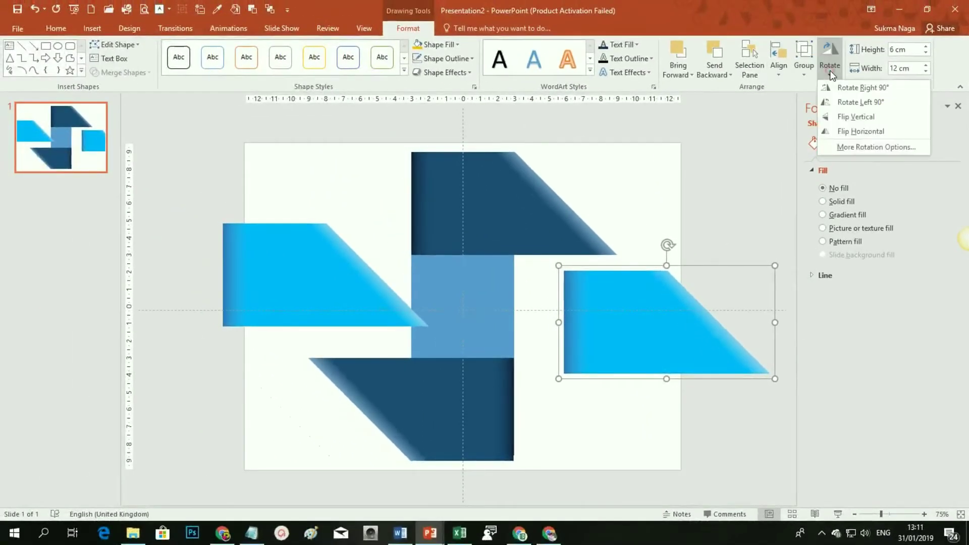
click(854, 88)
drag(672, 286, 572, 332)
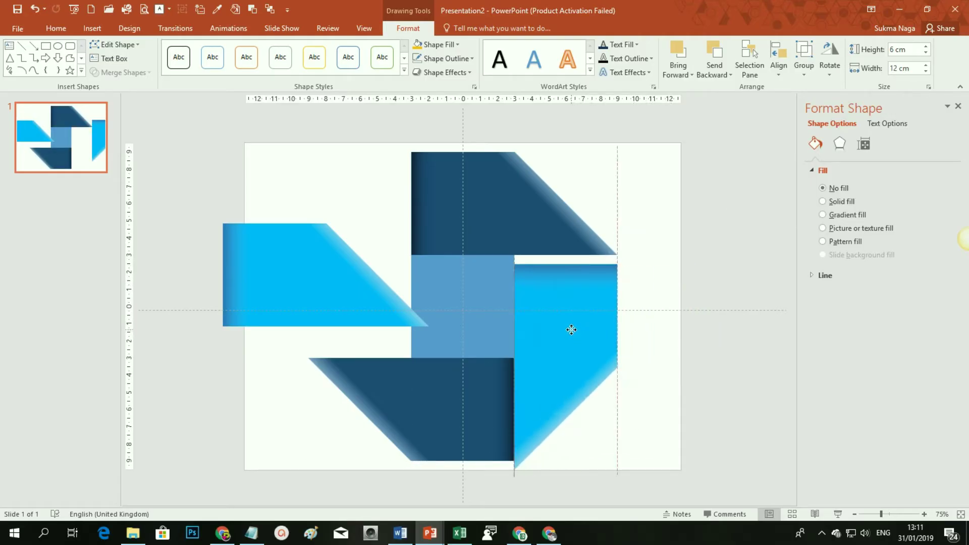
drag(572, 332, 570, 323)
key(Escape)
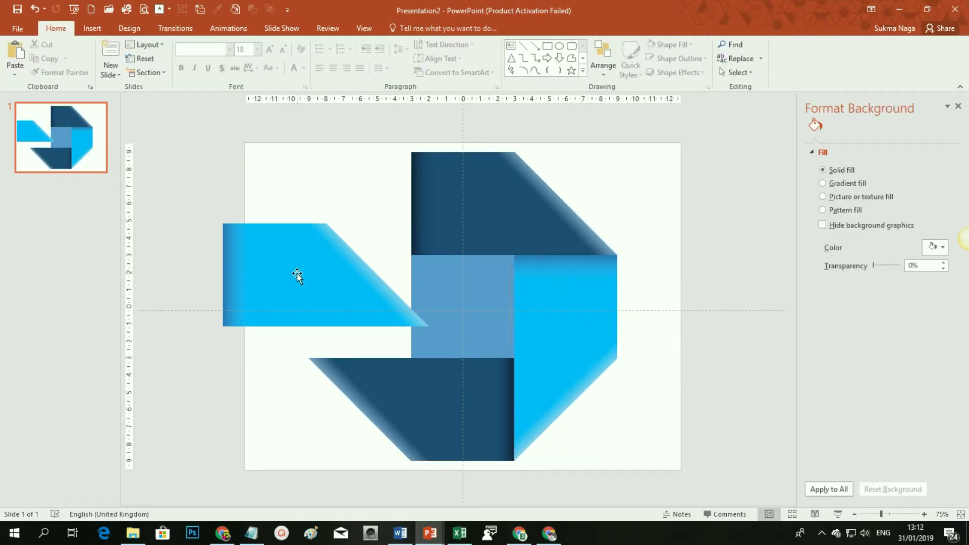
Step: Rotate the left cyan shape 90° left and fit it flush against the dark shapes
click(297, 274)
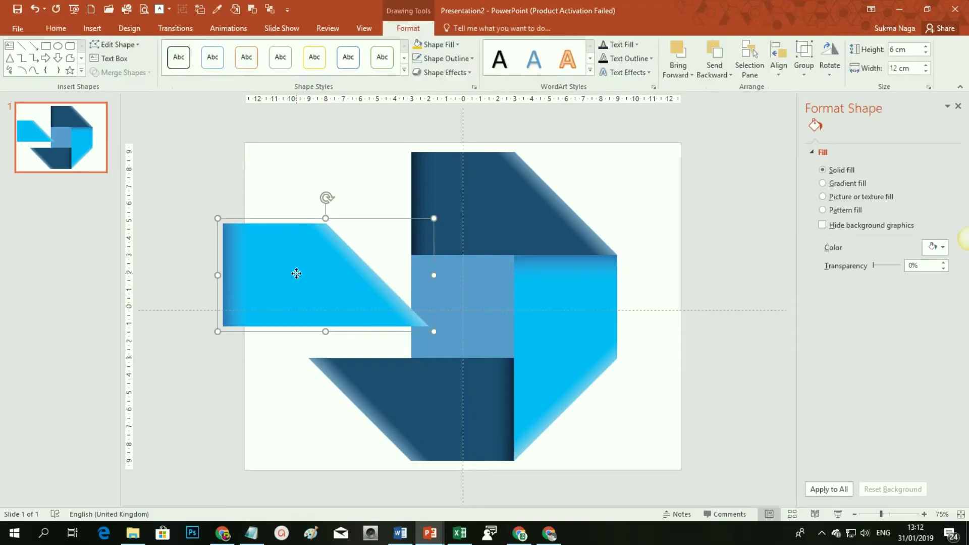
click(830, 63)
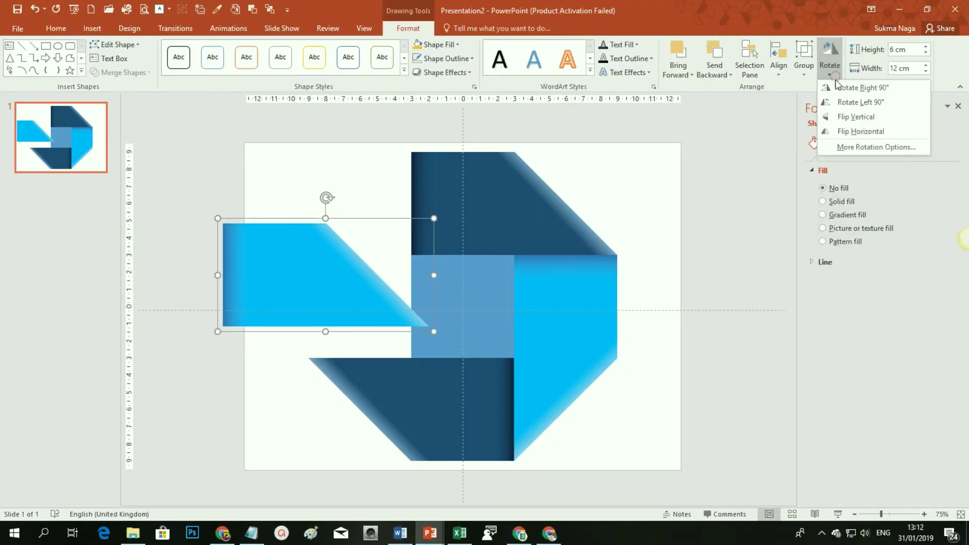
click(865, 102)
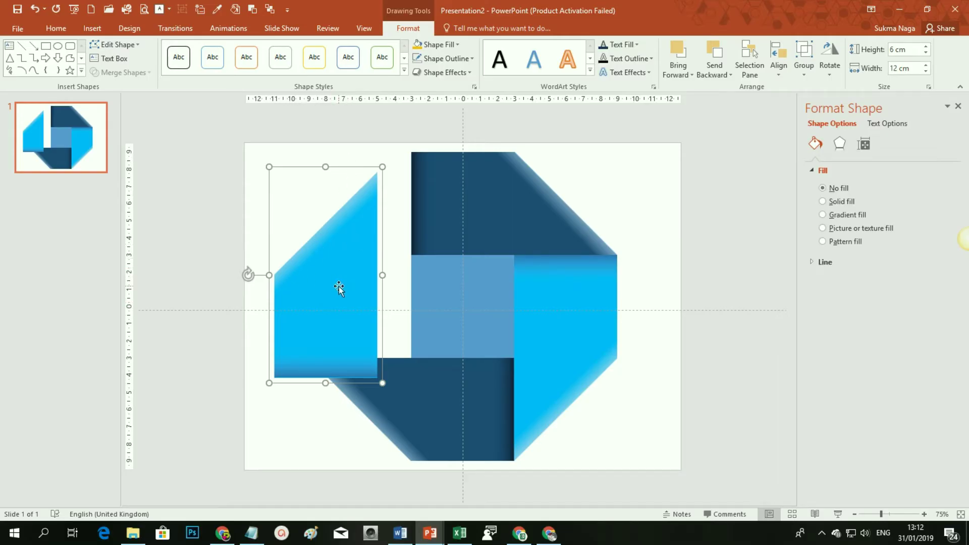
drag(339, 287, 372, 270)
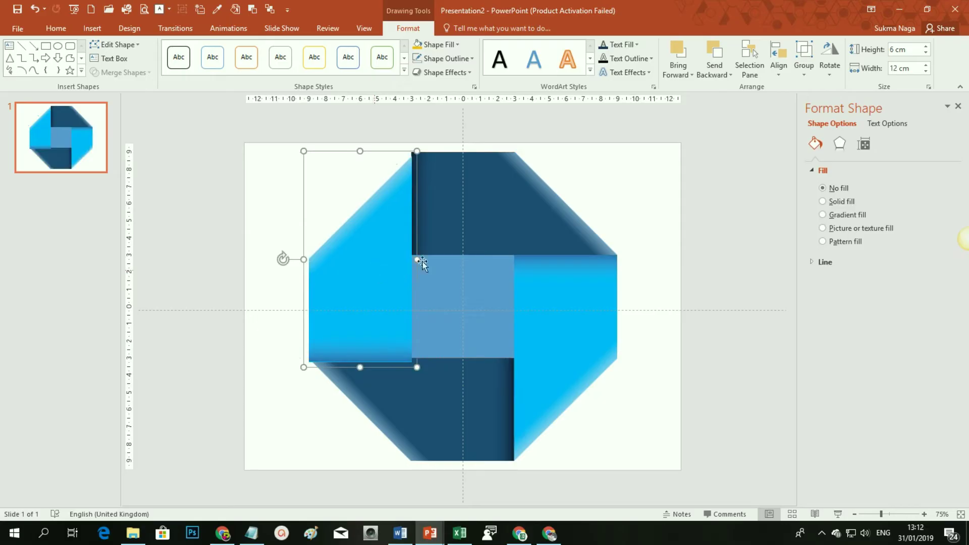
click(653, 488)
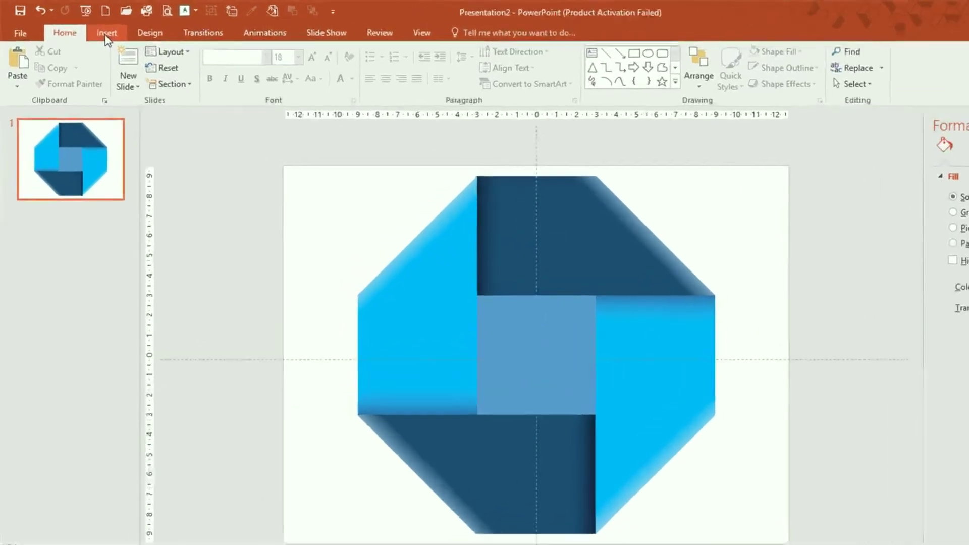
Step: Add a text box reading 'Strengths'
click(91, 29)
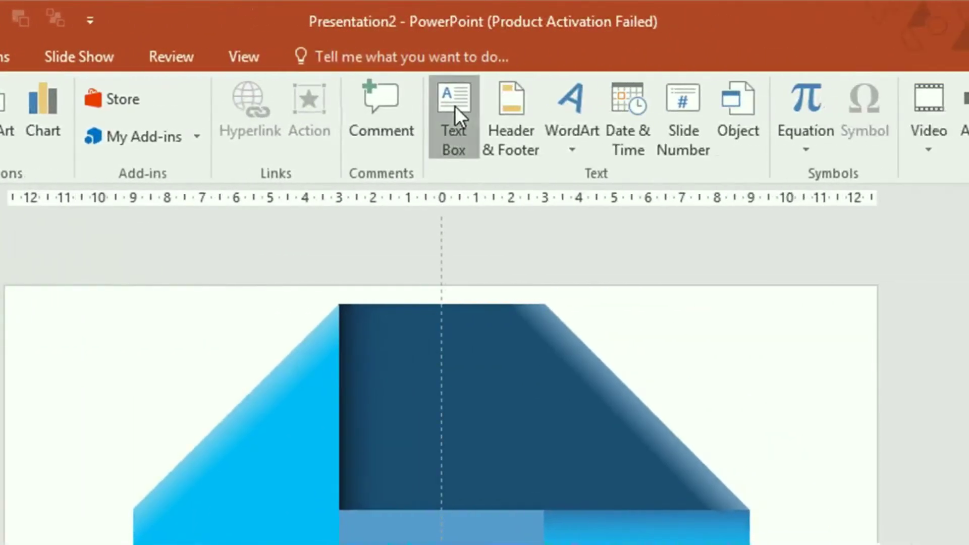
click(455, 106)
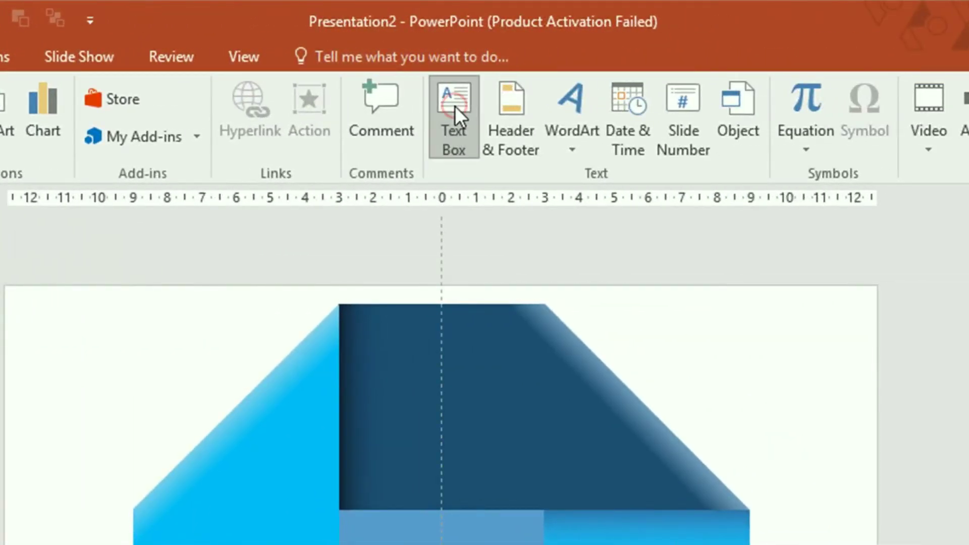
click(676, 337)
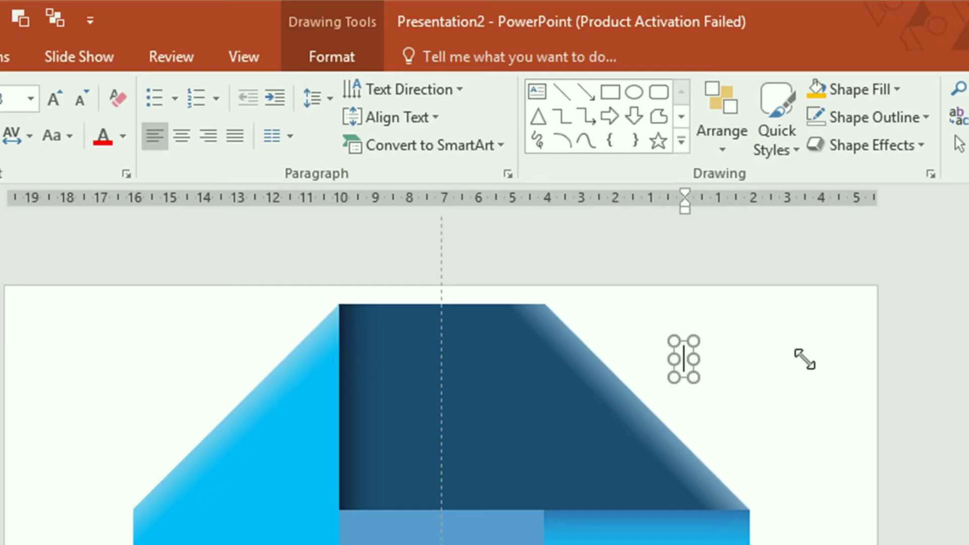
text(Strengths)
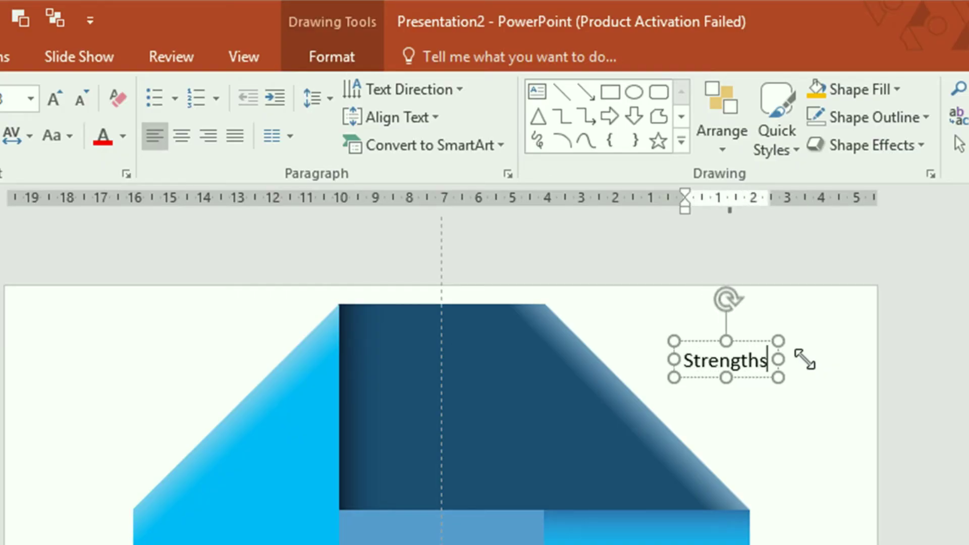
click(745, 376)
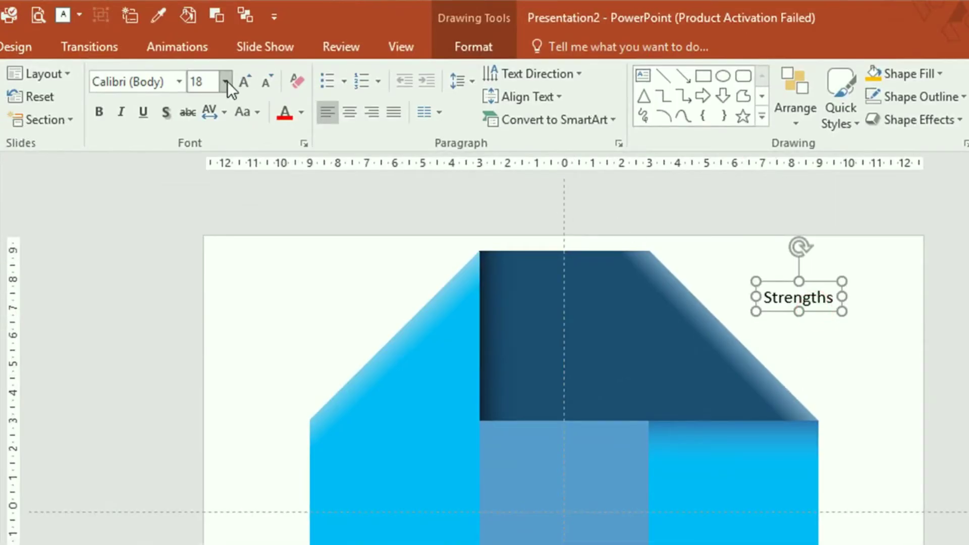
Step: Make Strengths 32 pt bold light blue and centre it atop the dark panel
click(227, 81)
click(204, 336)
key(Tab)
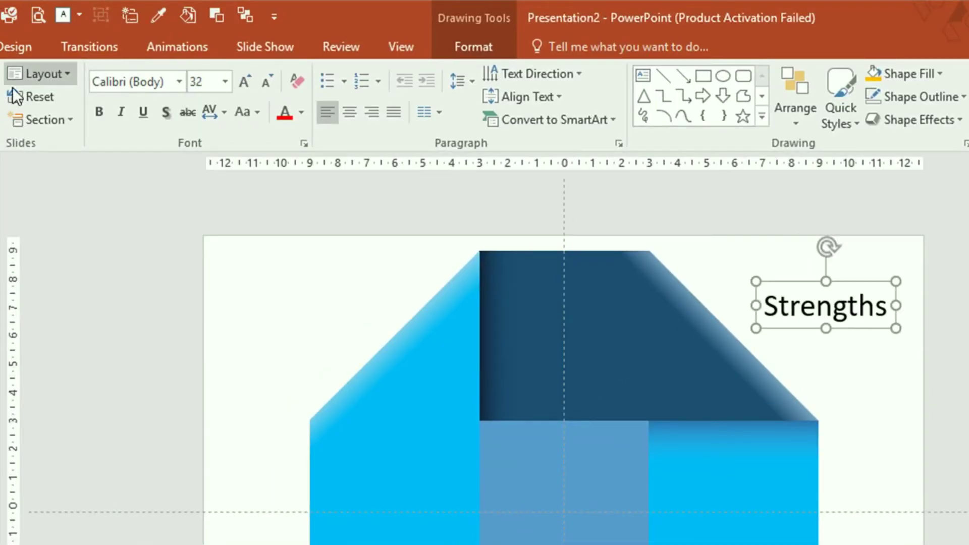
click(100, 112)
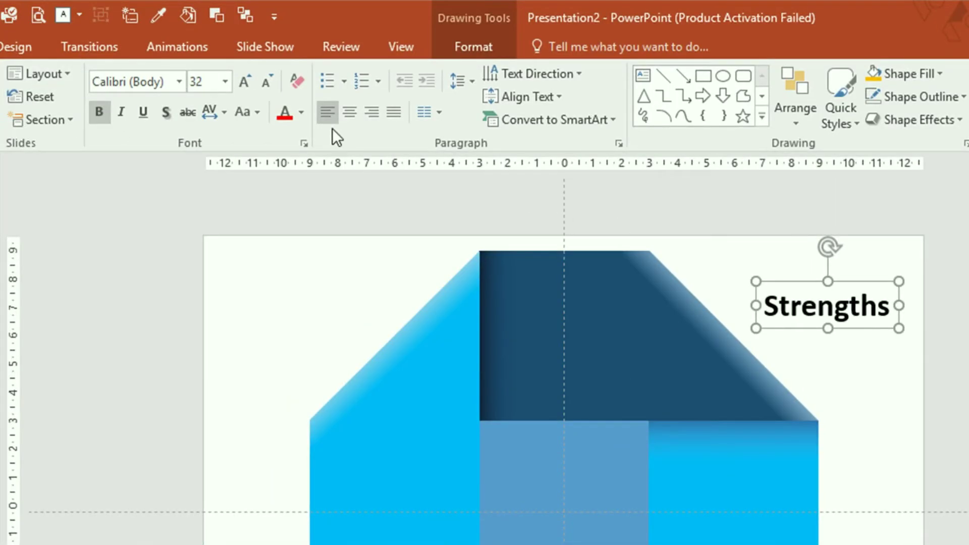
click(300, 113)
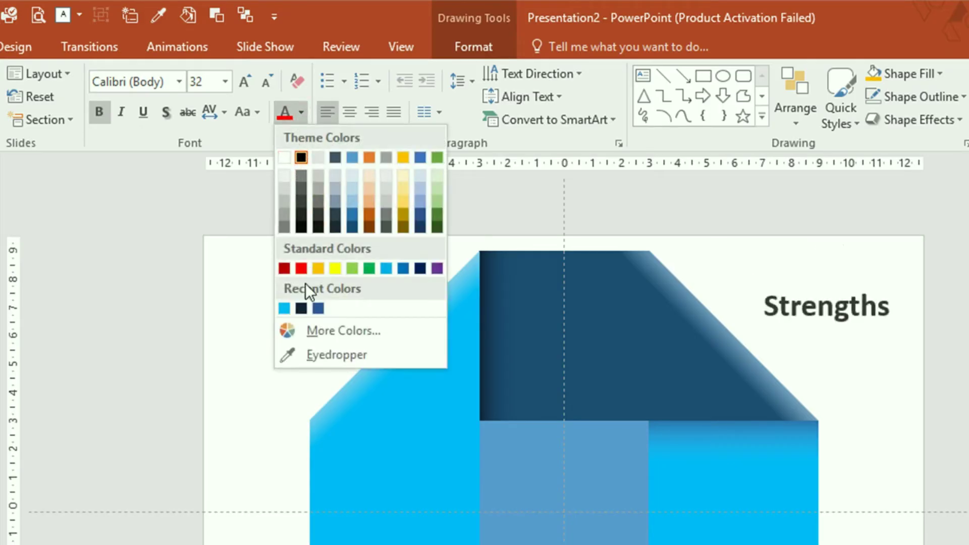
click(283, 309)
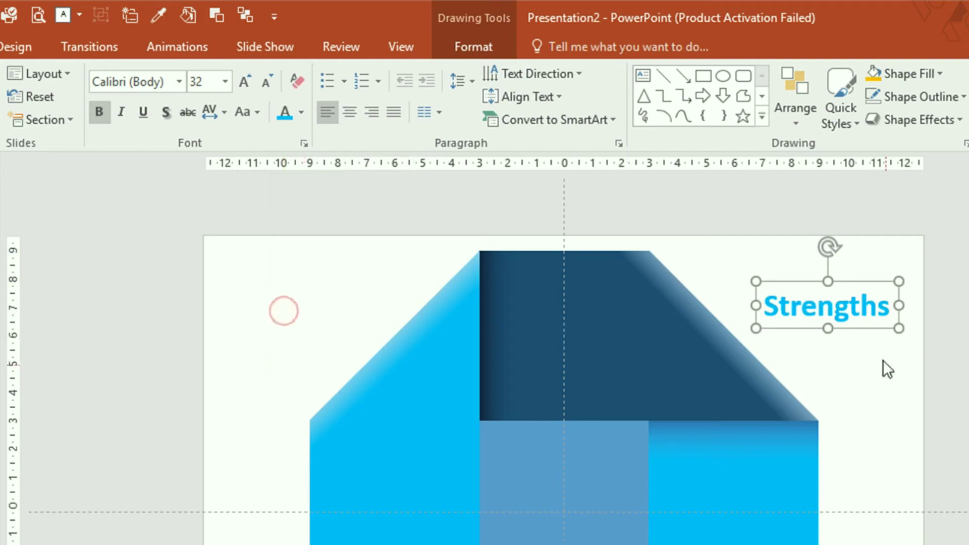
click(863, 329)
drag(837, 328, 565, 295)
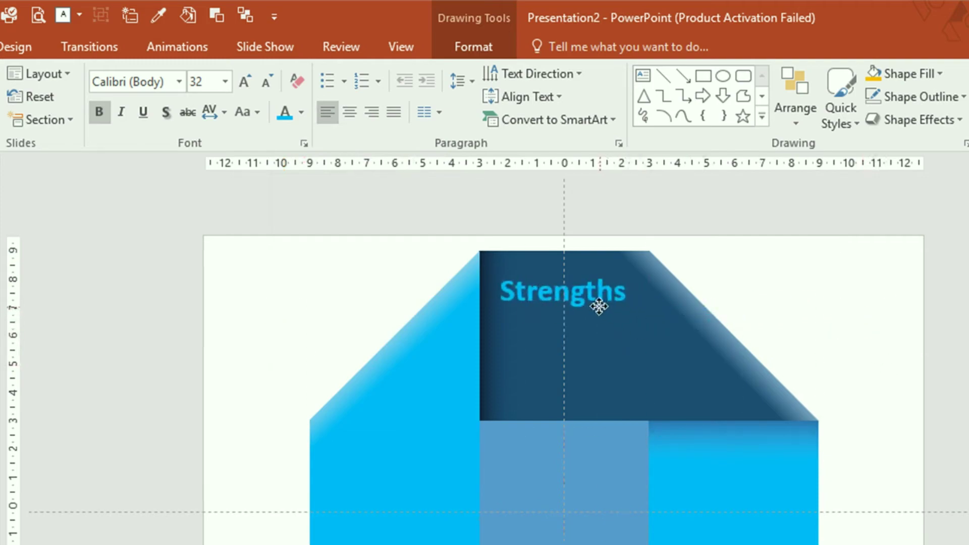
drag(558, 335, 546, 333)
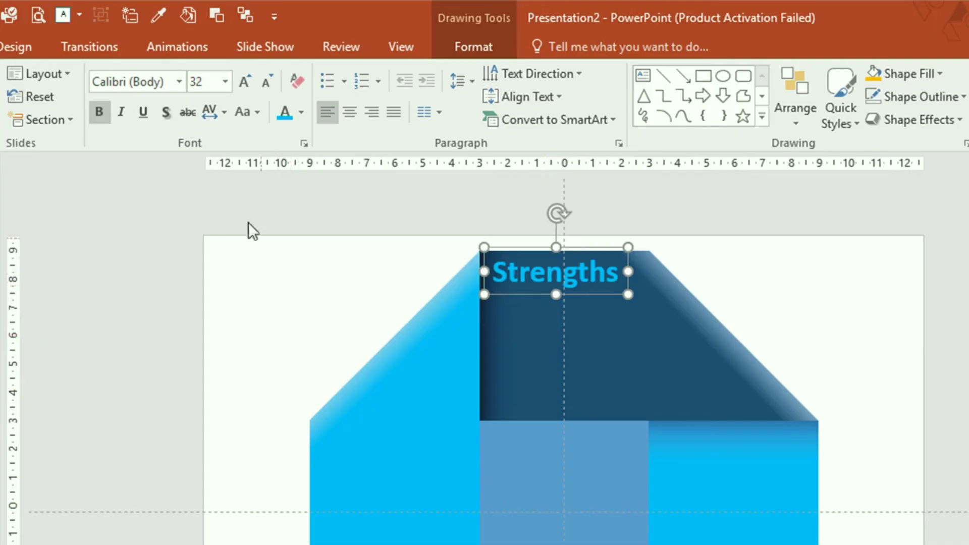
Step: Insert another, empty text box on the slide
click(1, 46)
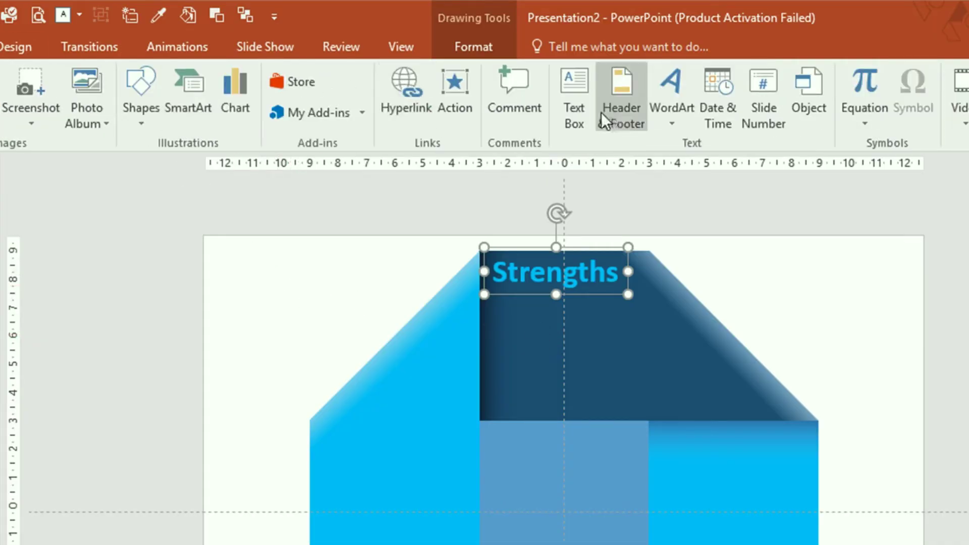
click(580, 99)
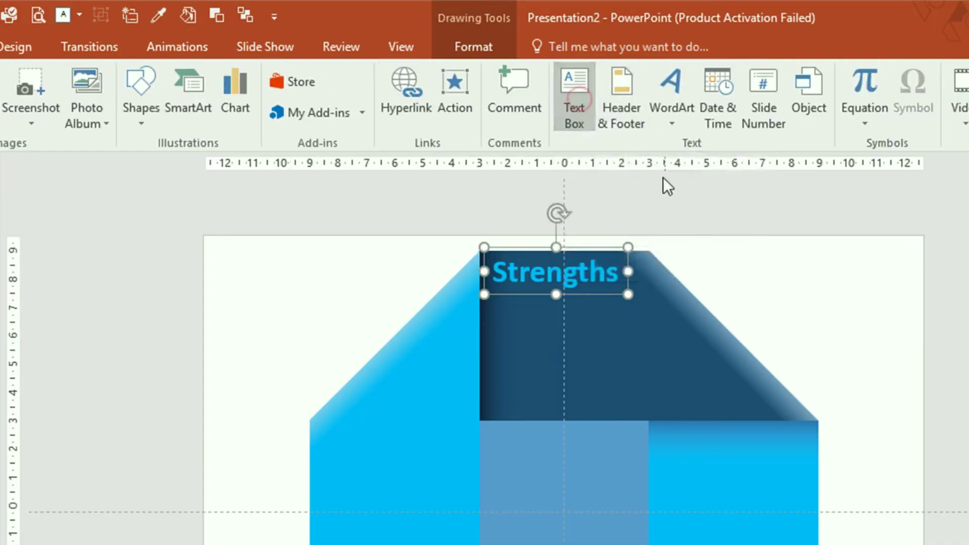
click(760, 251)
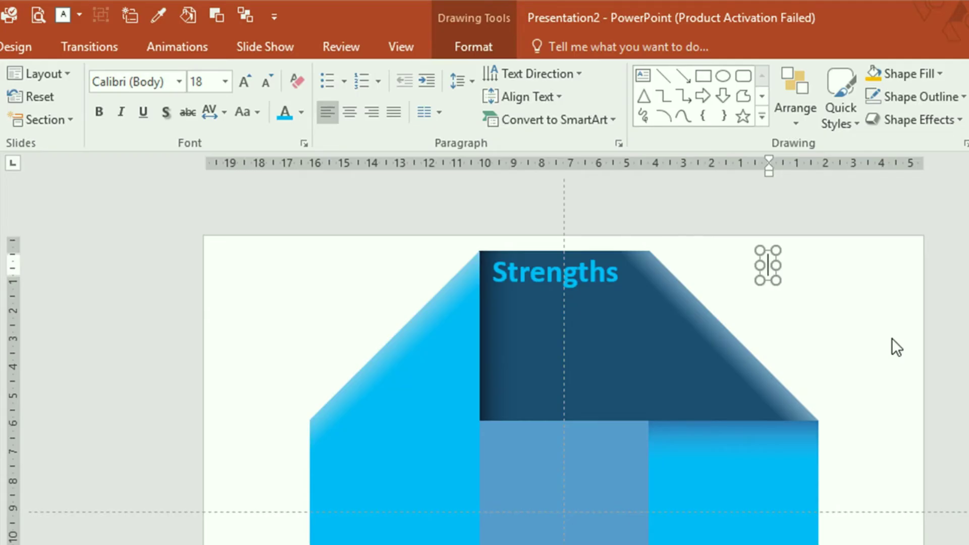
Step: Paste the description text, move it under Strengths, and colour it white
key(ctrl+v)
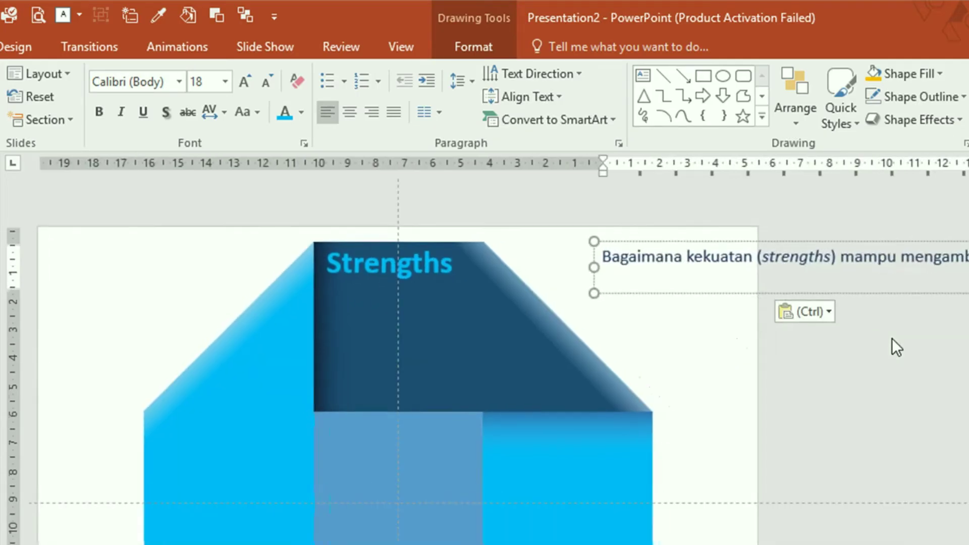
drag(949, 233, 651, 290)
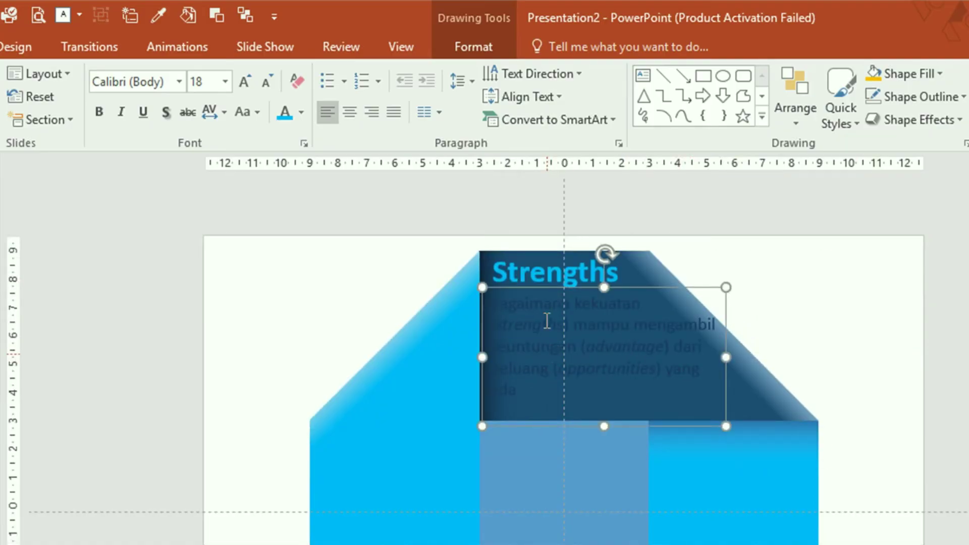
click(301, 112)
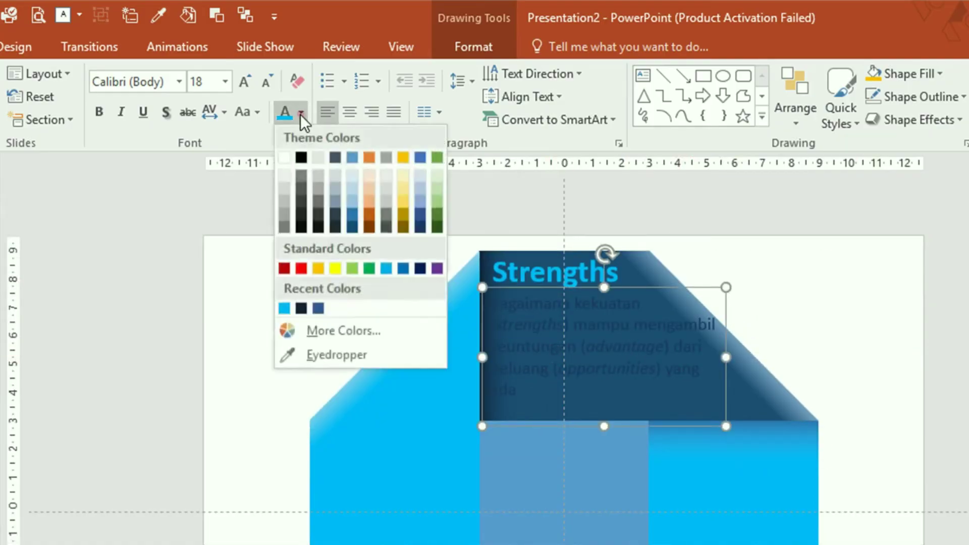
click(284, 157)
click(809, 301)
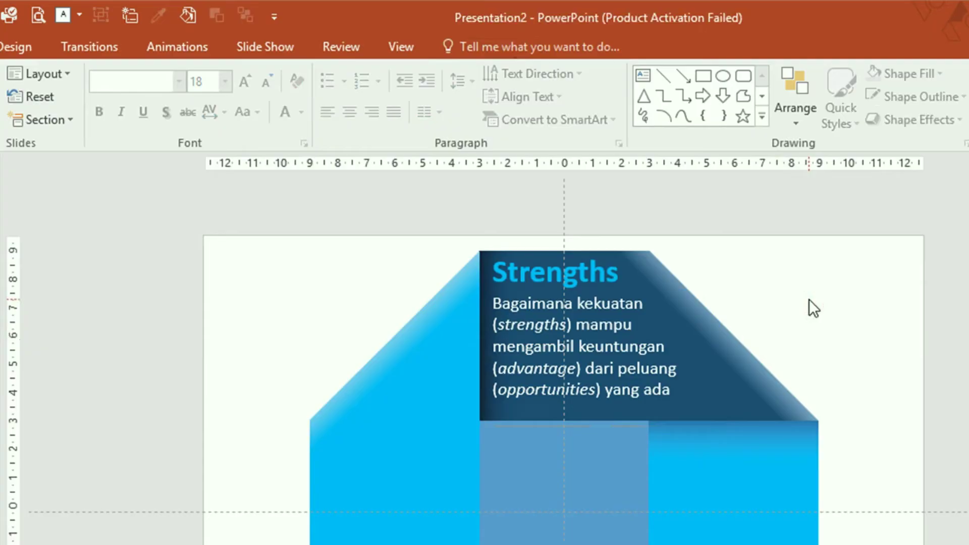
Step: Select both the Strengths heading and the description text box
click(561, 322)
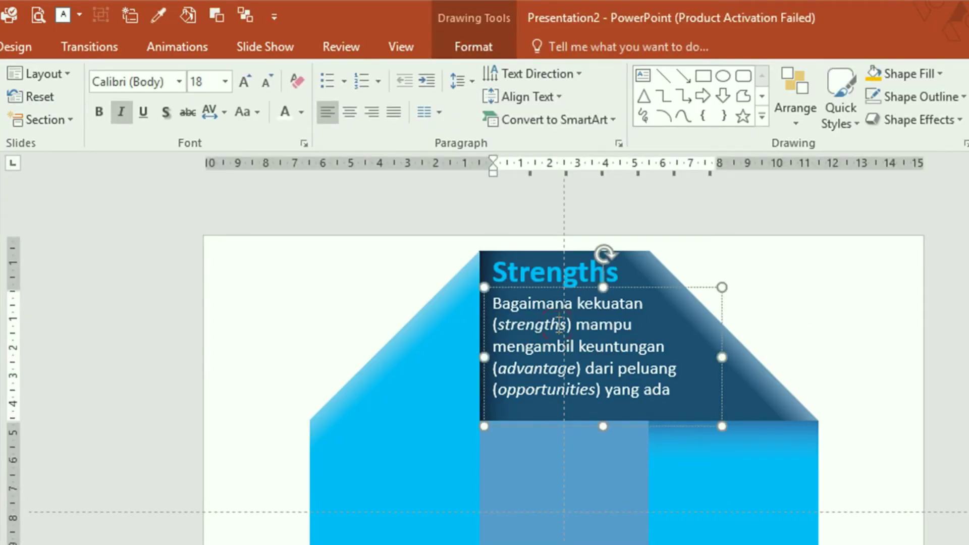
click(545, 272)
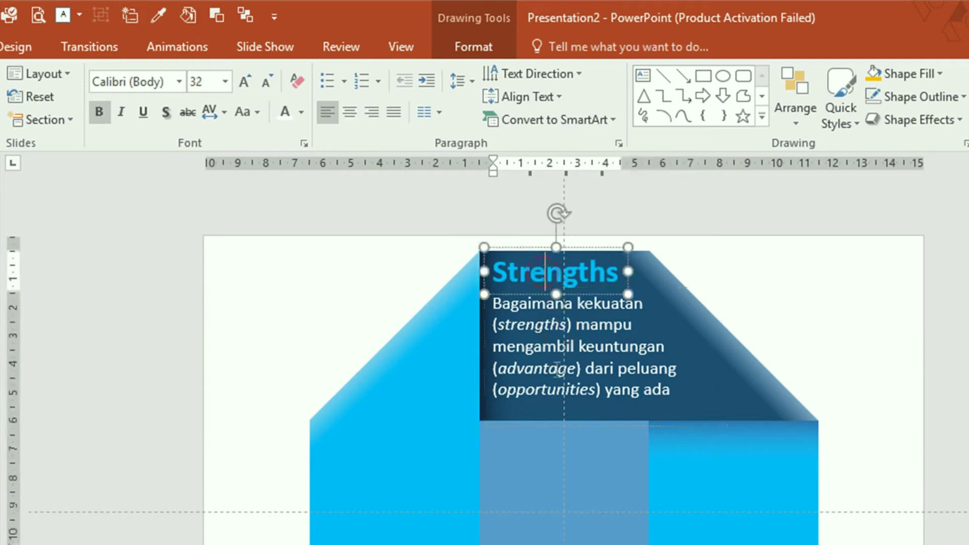
click(525, 294)
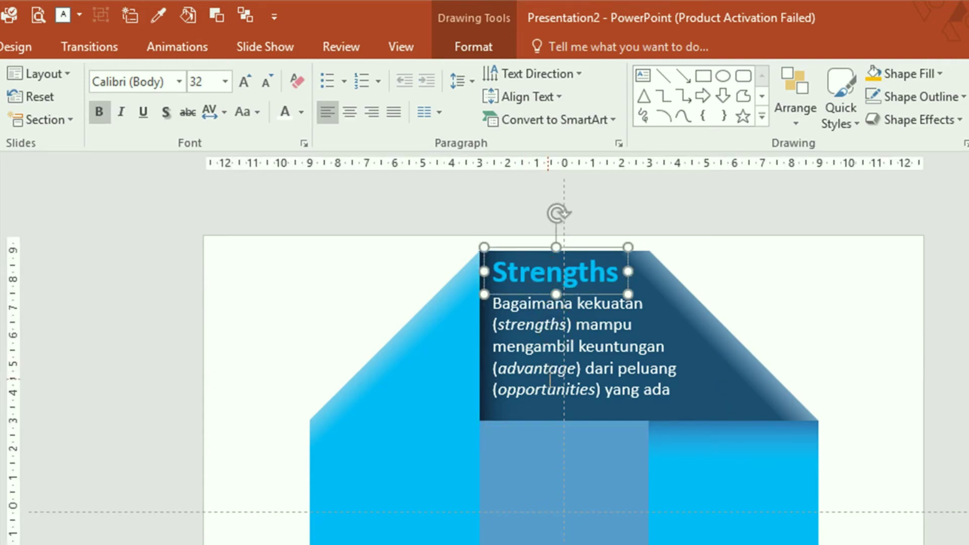
shift+click(550, 379)
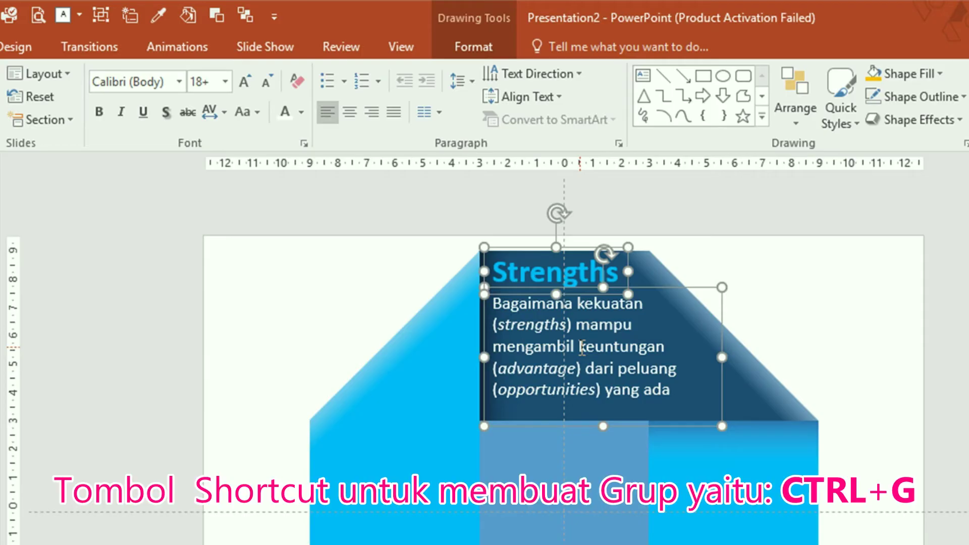
Step: Group Strengths with its text, then copy it as Weaknesses with a black heading and narrower description
key(ctrl+g)
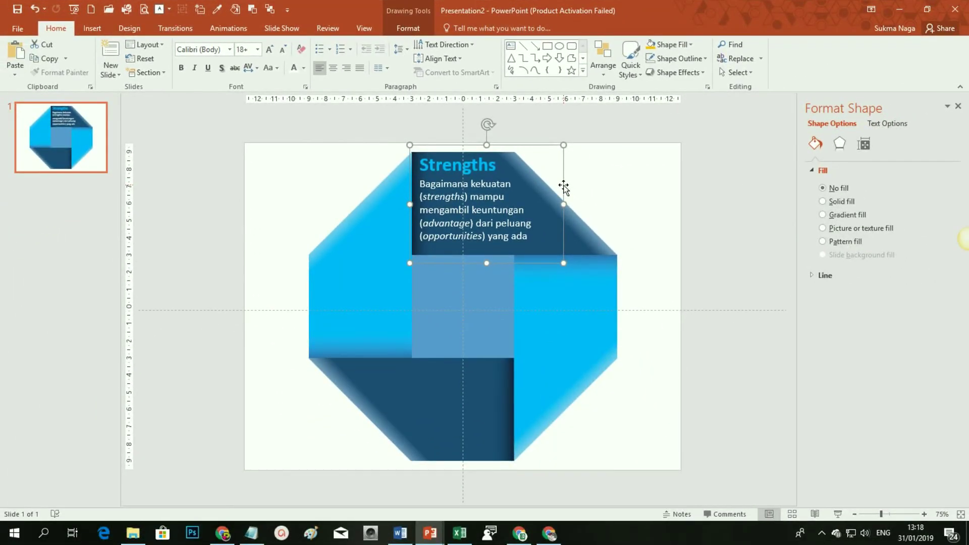
mouse_move(563, 187)
mouse_down()
mouse_move(579, 374)
mouse_move(486, 461)
mouse_move(355, 313)
mouse_up()
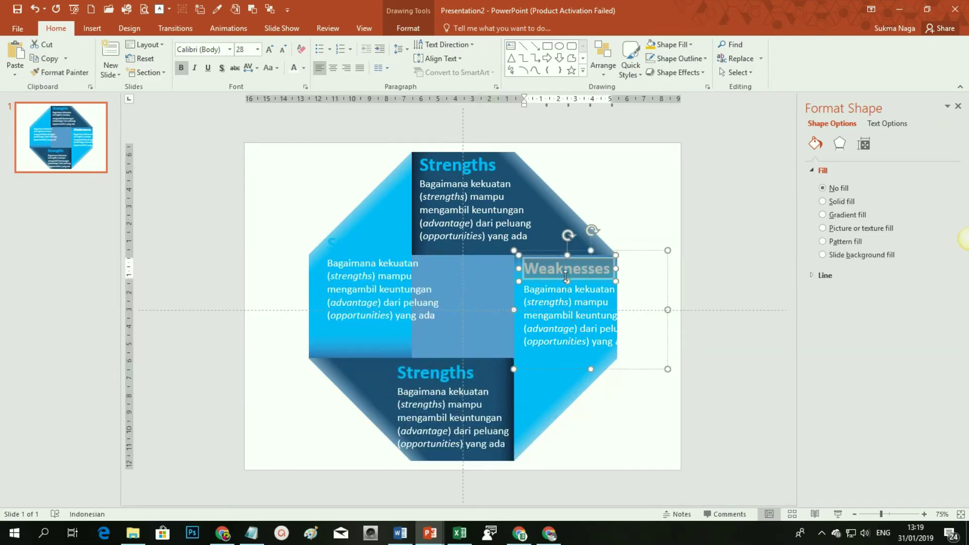
click(304, 68)
click(303, 95)
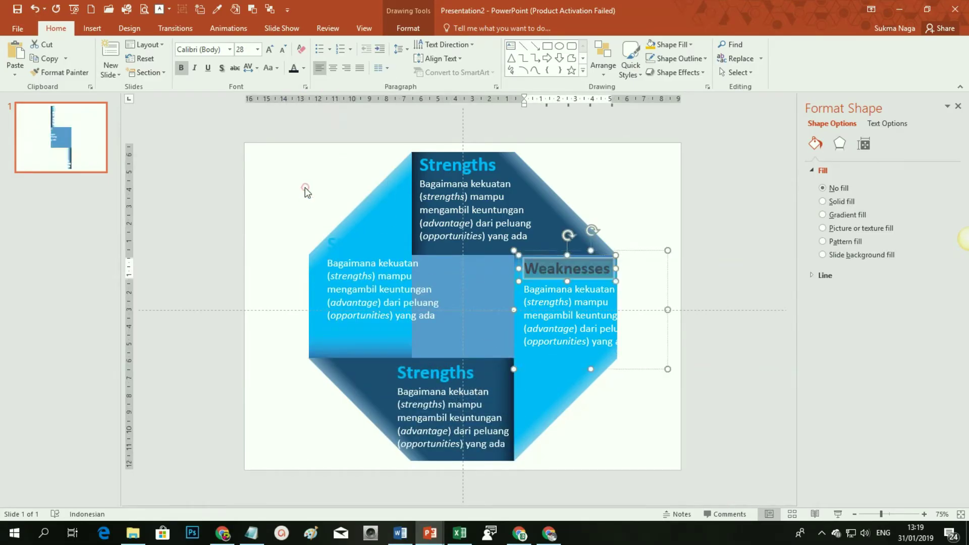
drag(666, 323, 626, 325)
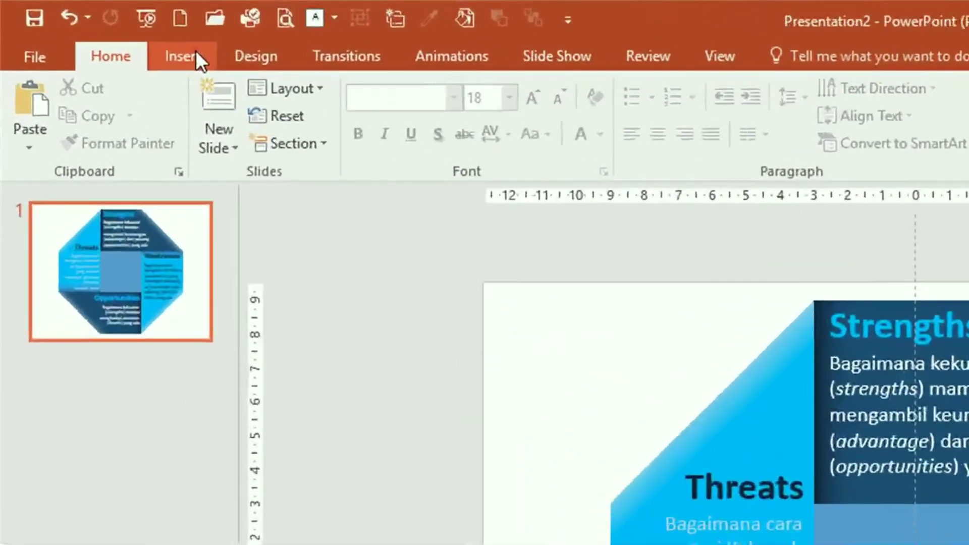
Step: Draw a rectangle near the top-left and size it to 3 cm × 3 cm
click(198, 57)
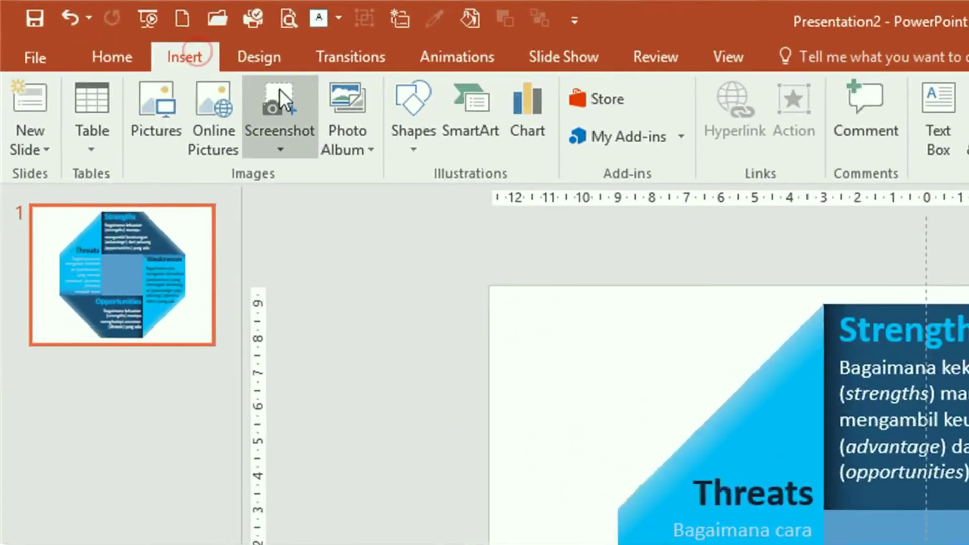
click(414, 149)
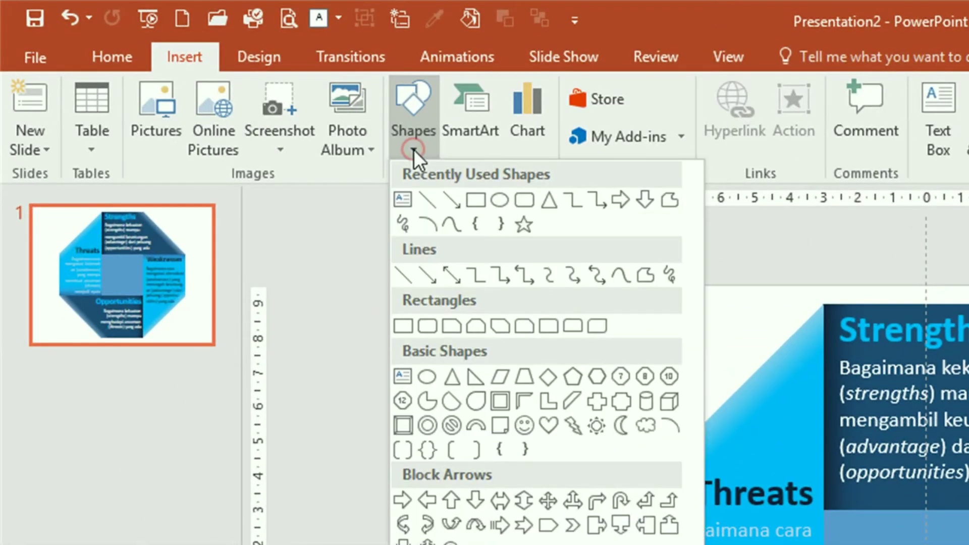
click(407, 328)
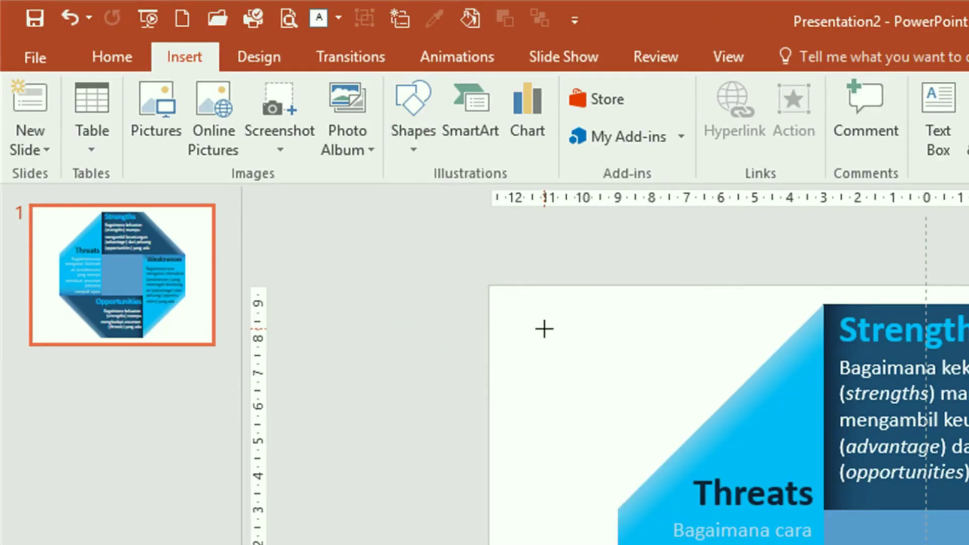
drag(544, 328, 638, 424)
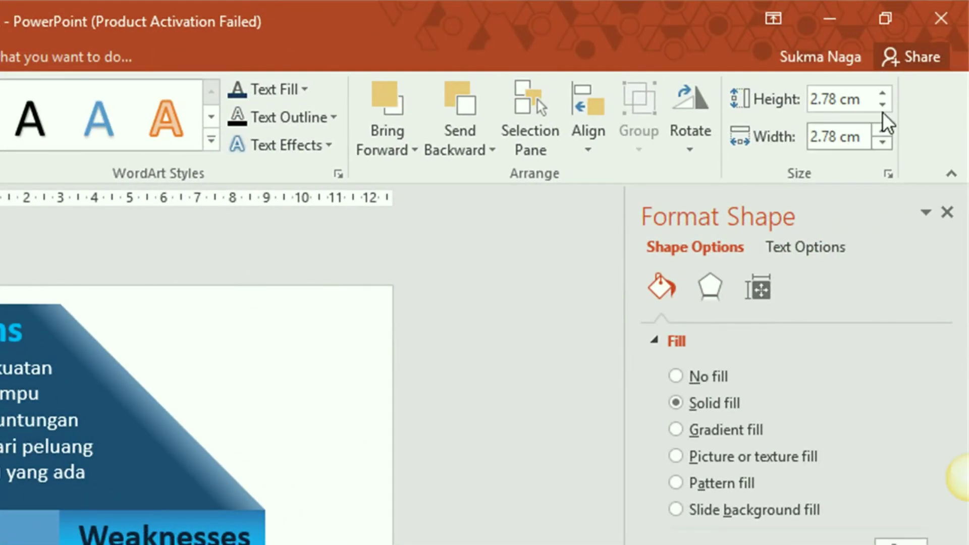
click(885, 98)
click(884, 98)
click(884, 98)
click(883, 132)
click(883, 132)
click(883, 132)
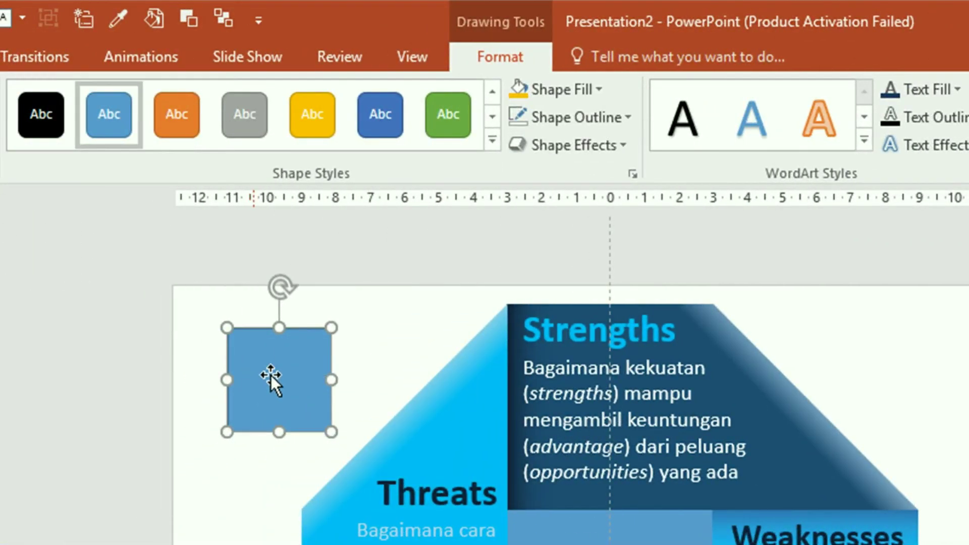
Step: Give the square a light grey fill, grey outline and Soft Round bevel
click(600, 89)
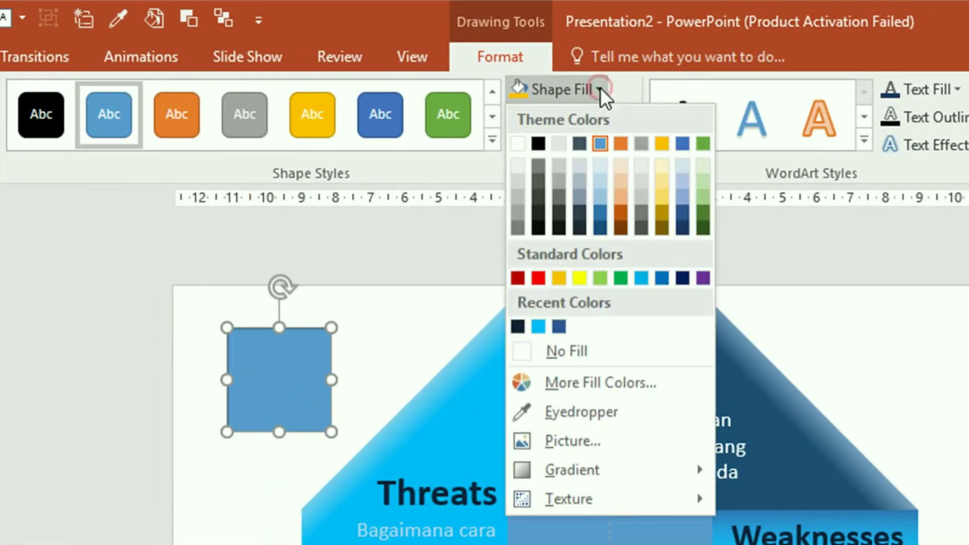
click(555, 165)
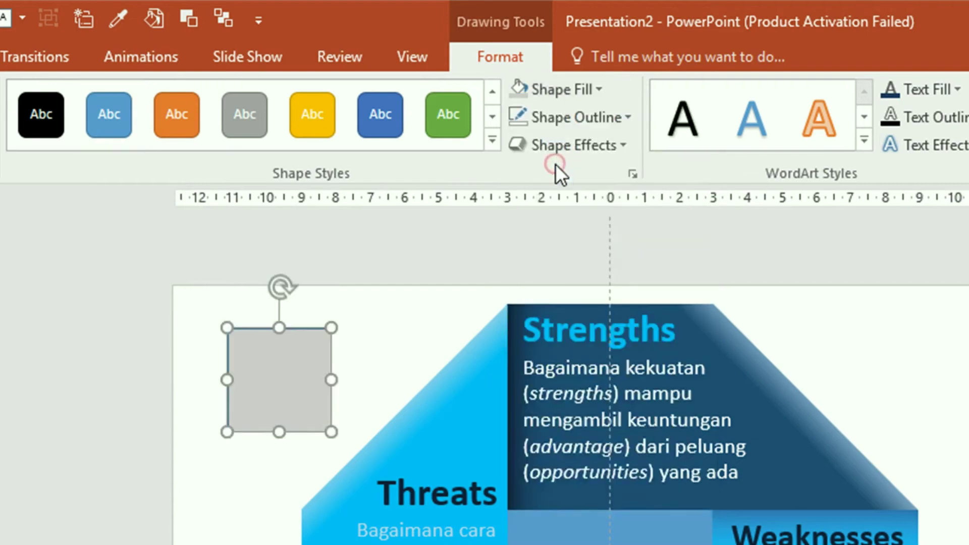
click(629, 117)
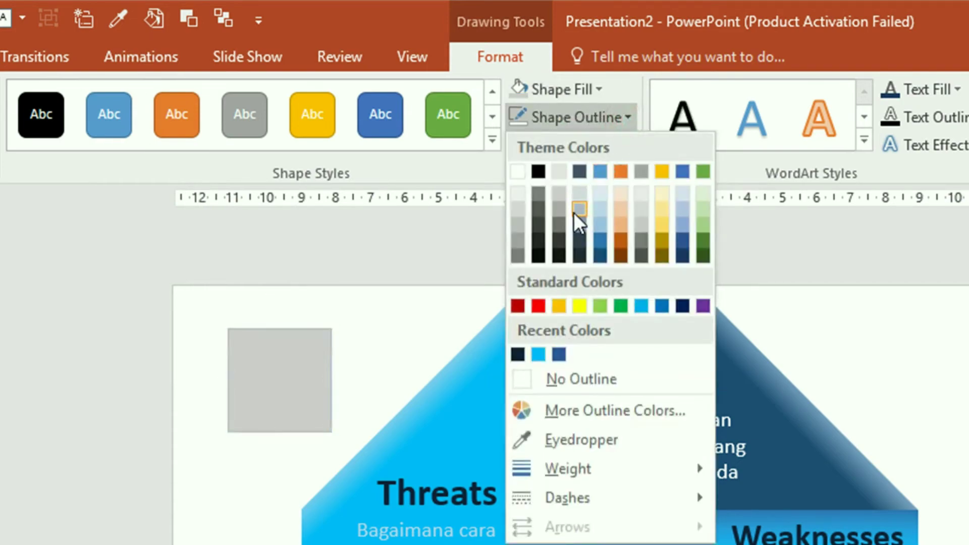
click(559, 226)
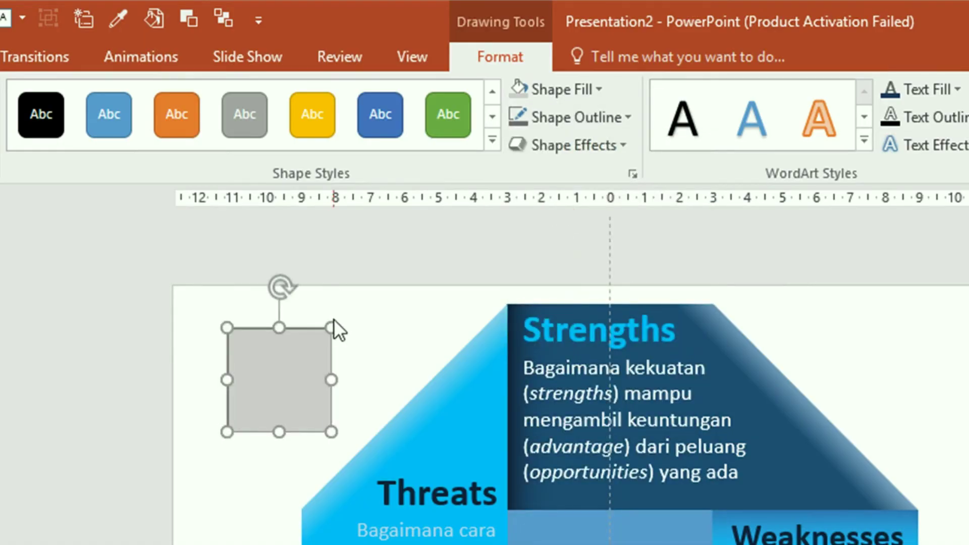
click(562, 150)
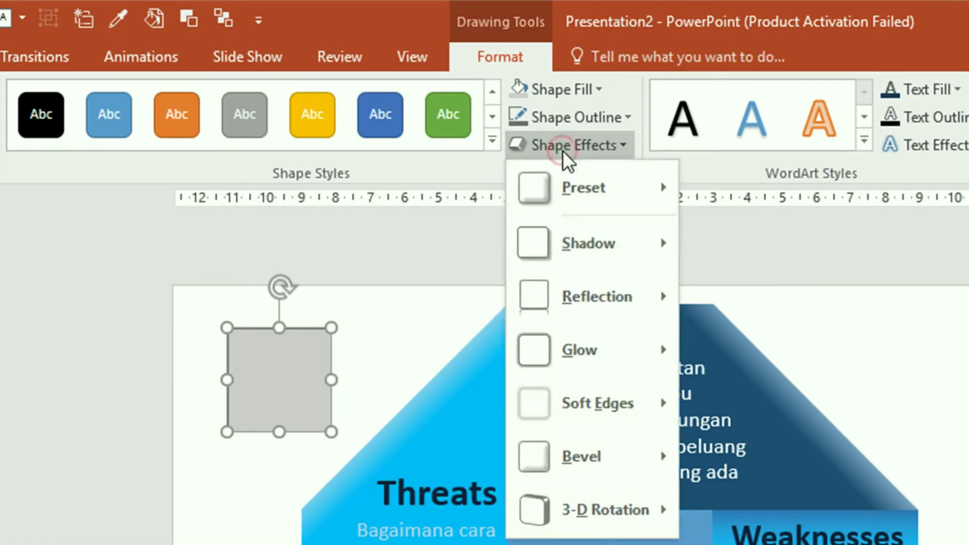
mouse_move(452, 194)
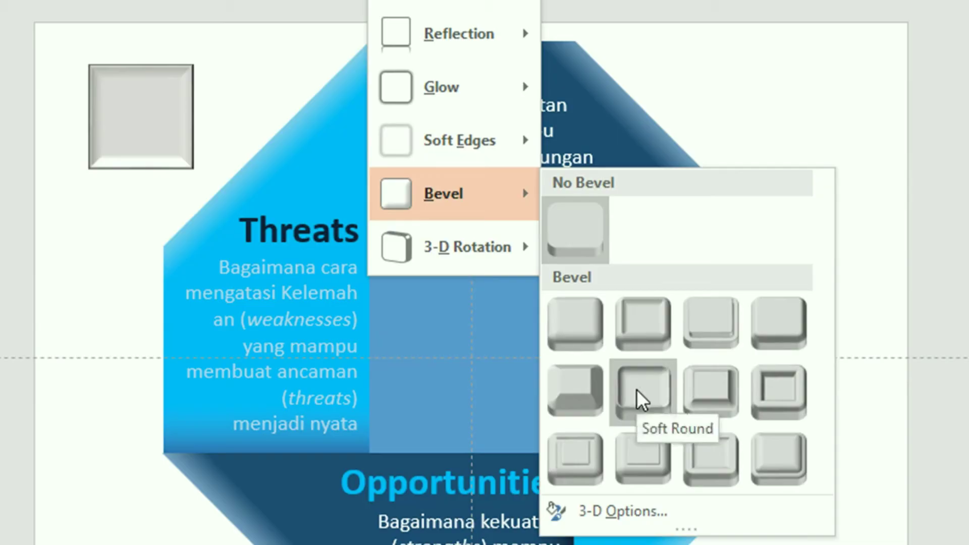
click(637, 389)
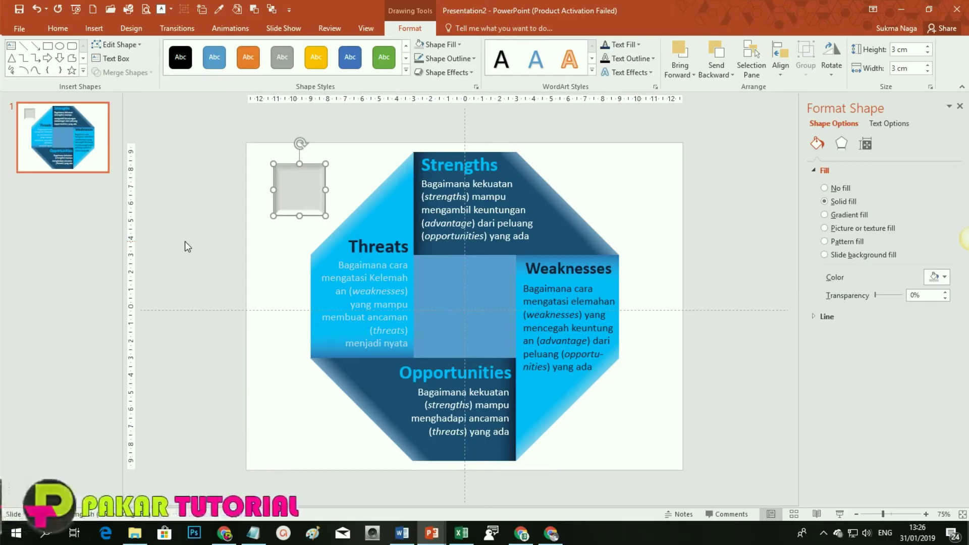
Step: Insert a text box beside the grey square containing the letter S
click(94, 29)
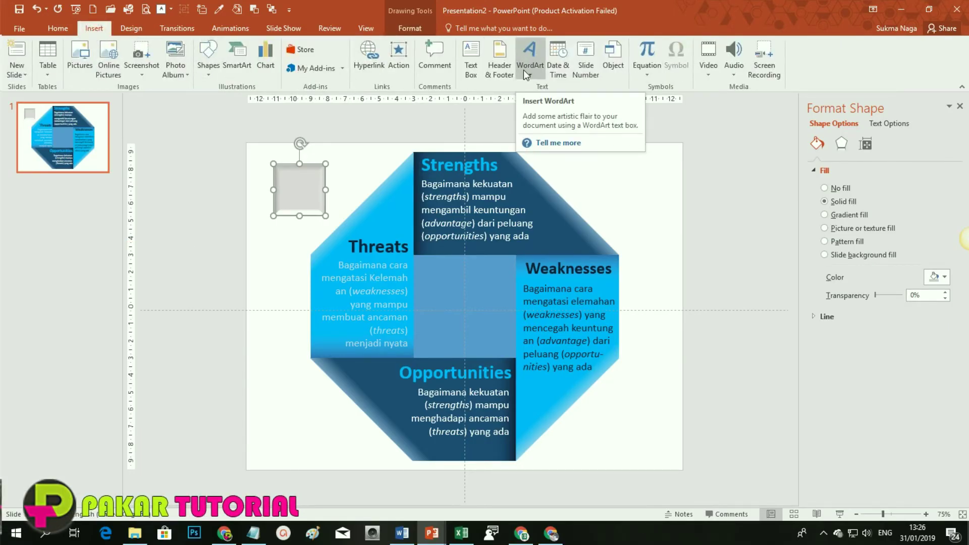
click(474, 60)
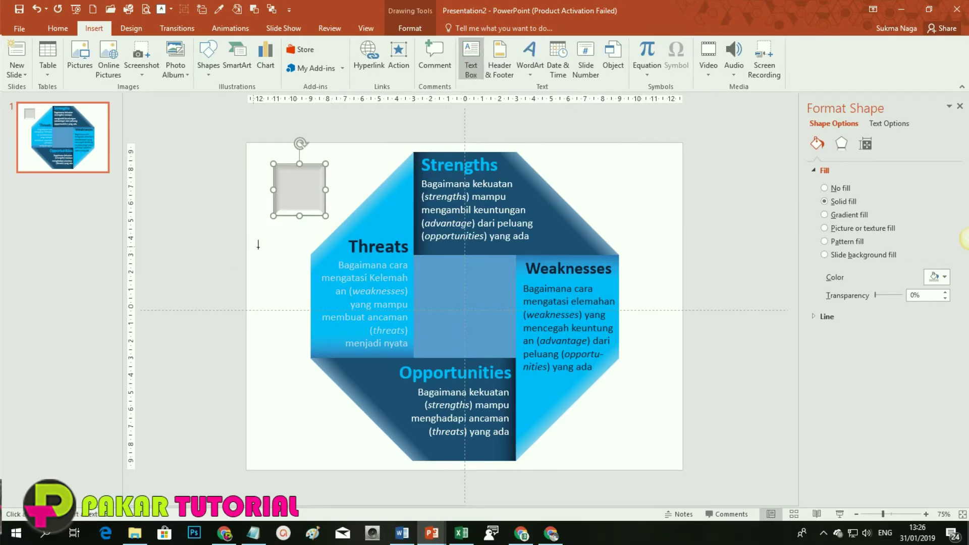
click(343, 147)
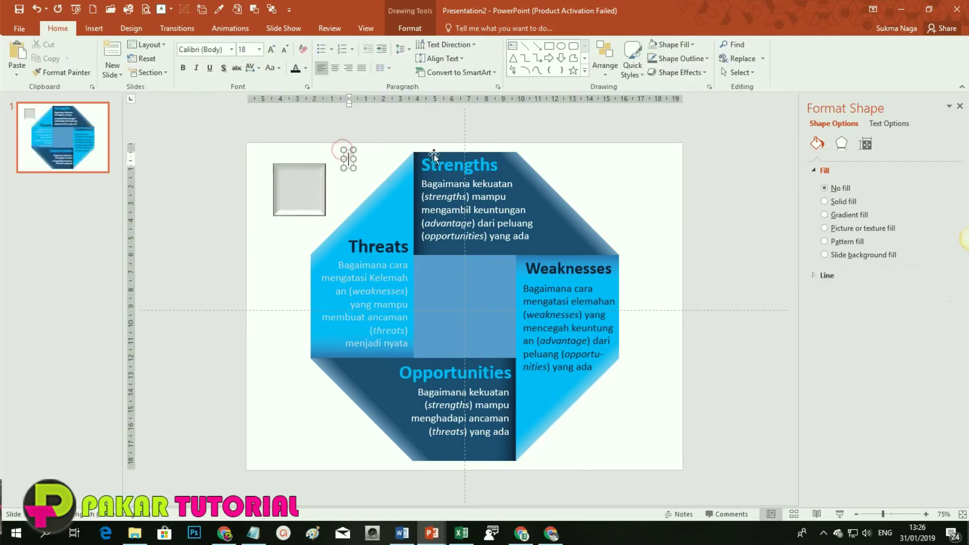
text(S)
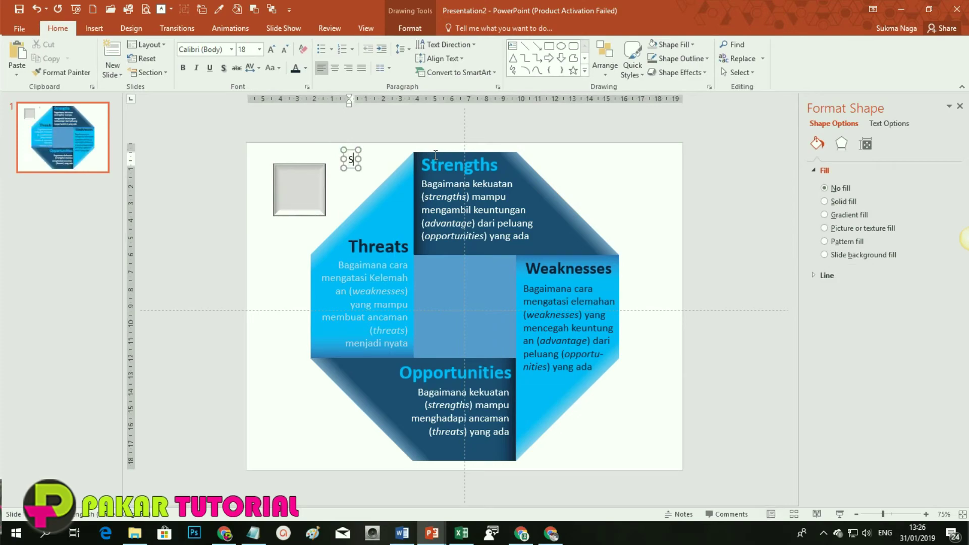
Step: Make the S 72 pt in bold Monkirta Pursu and centre it on the grey square
click(349, 171)
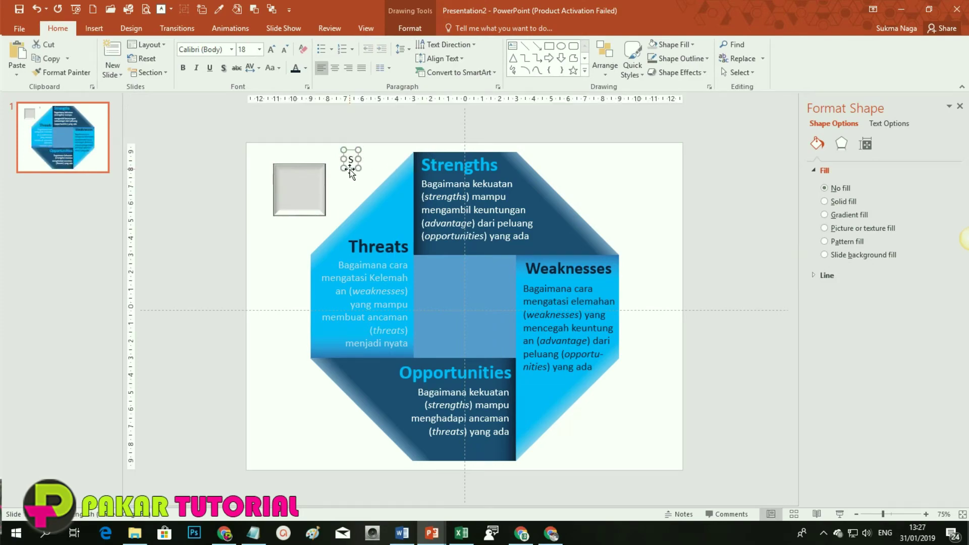
click(259, 50)
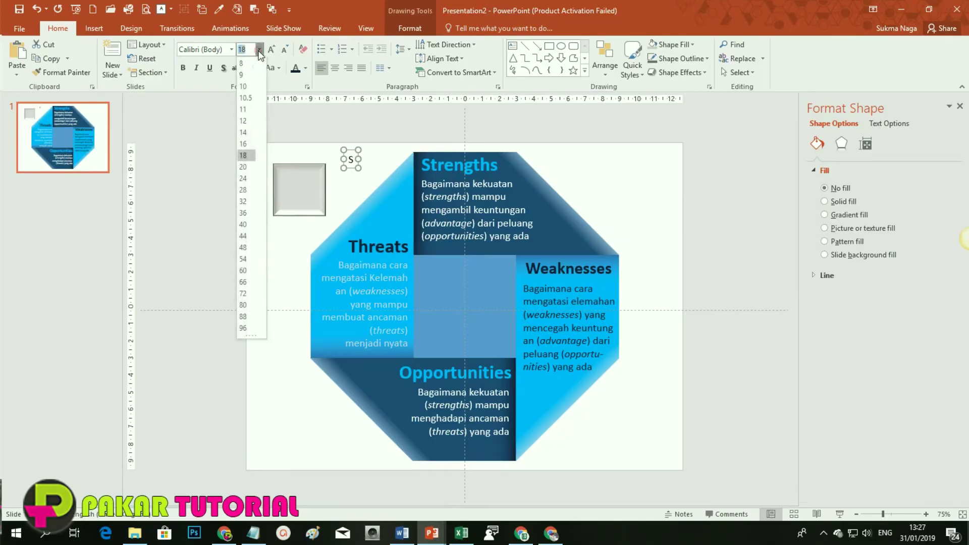
click(243, 294)
click(231, 49)
click(217, 163)
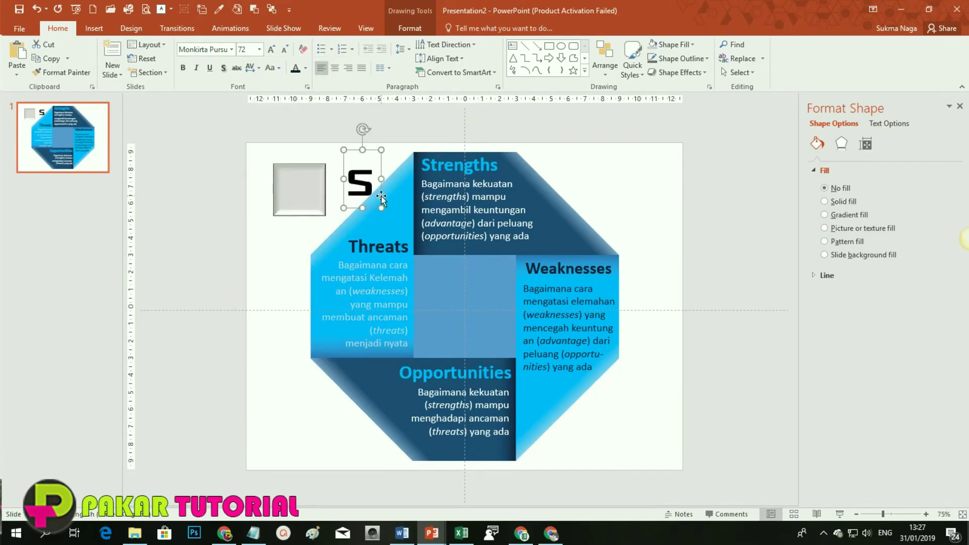
drag(381, 198, 320, 202)
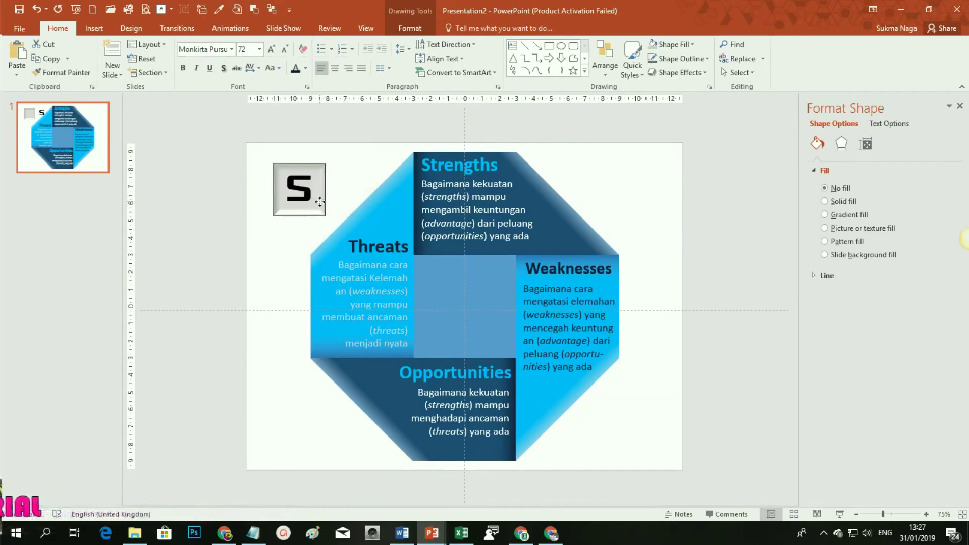
shift+click(317, 215)
Step: Move the S tile to the top-left and duplicate it into a 2x2 grid
drag(315, 216, 236, 205)
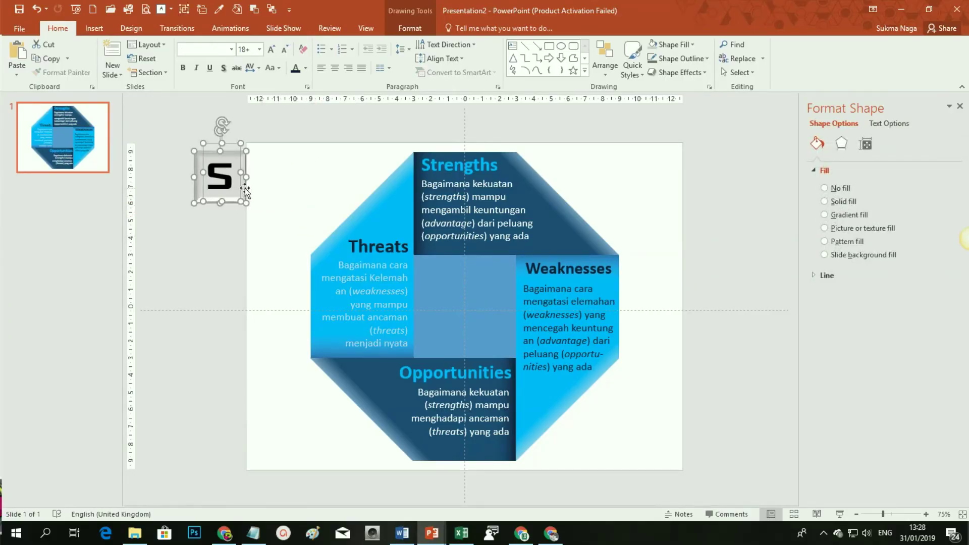
drag(246, 190, 297, 192)
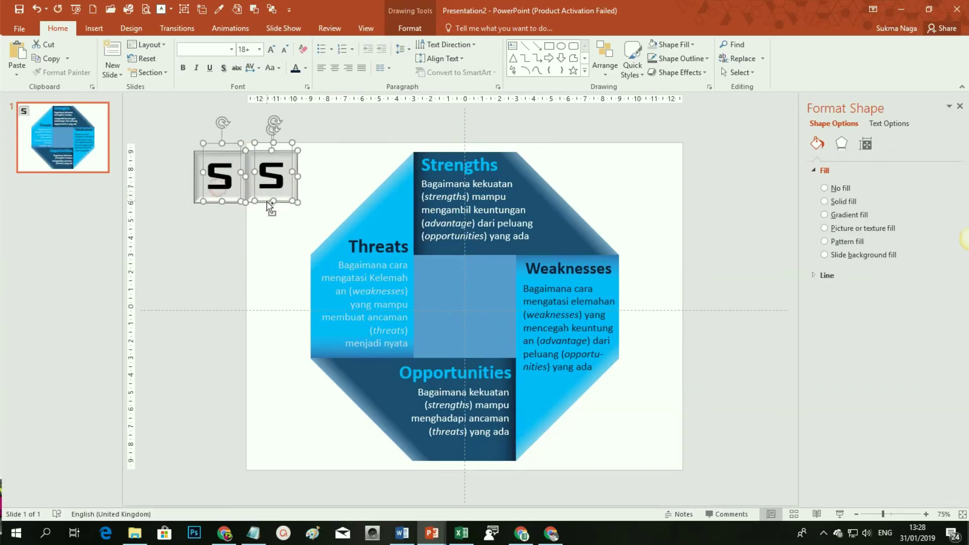
shift+click(198, 194)
ctrl+drag(232, 202, 232, 252)
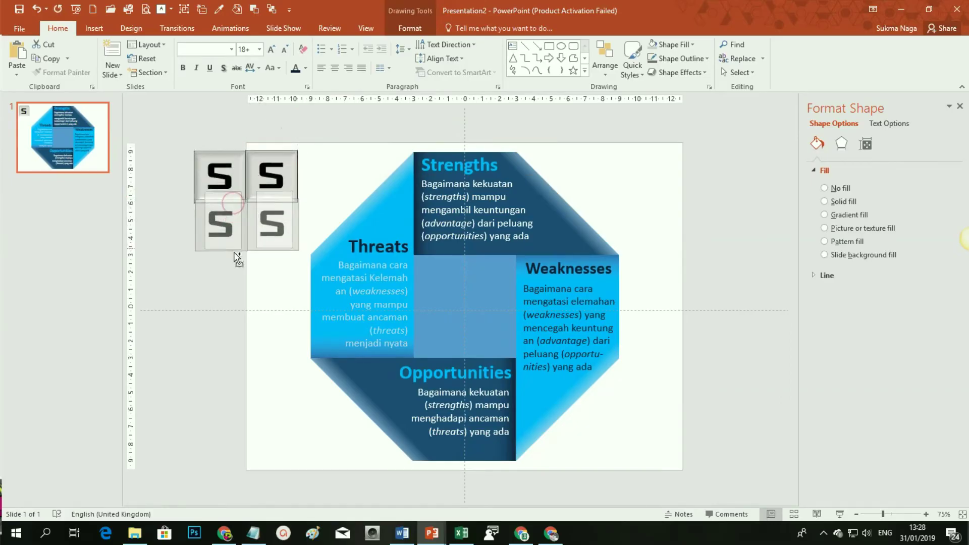
click(243, 389)
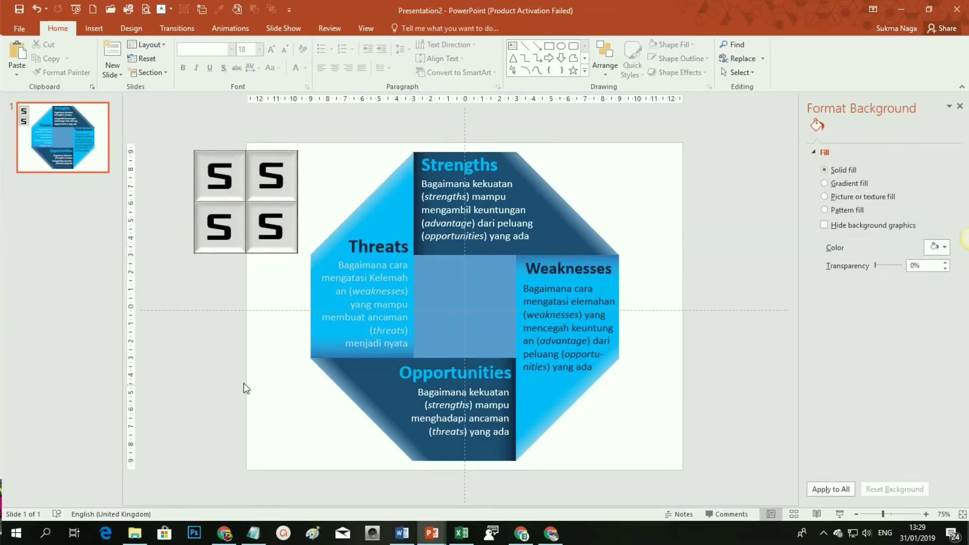
Step: Change the copied letters to W top-right, O bottom-right and T bottom-left
click(266, 179)
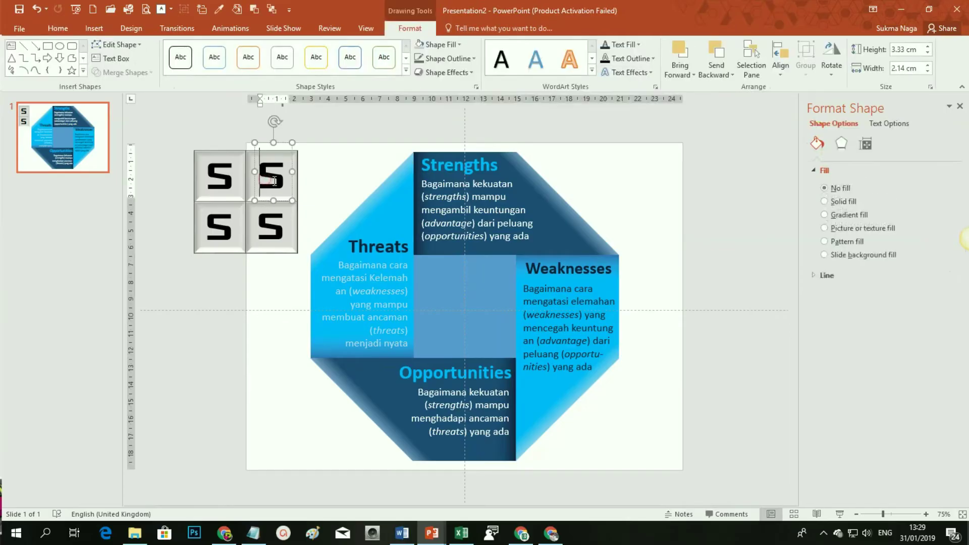
double_click(271, 176)
text(W)
click(263, 228)
double_click(263, 228)
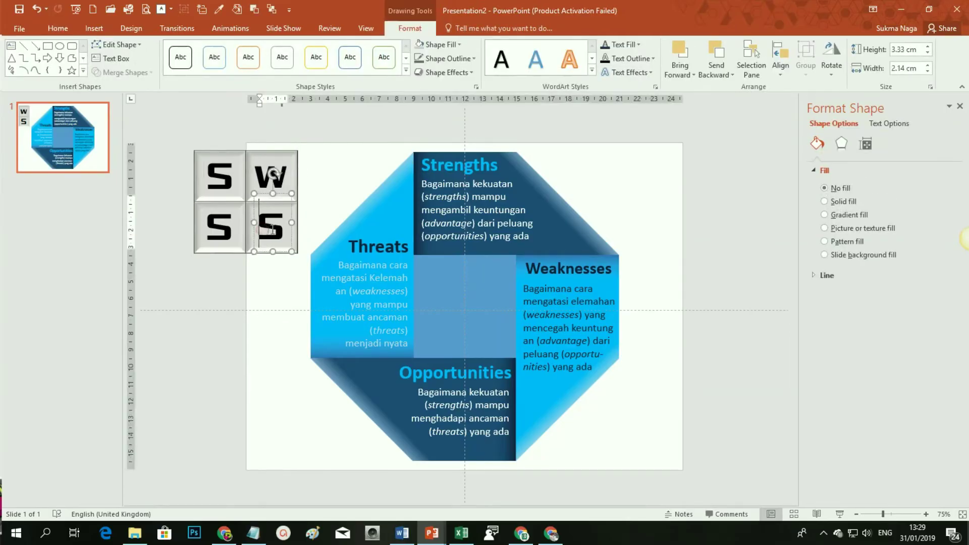
text(O)
double_click(228, 229)
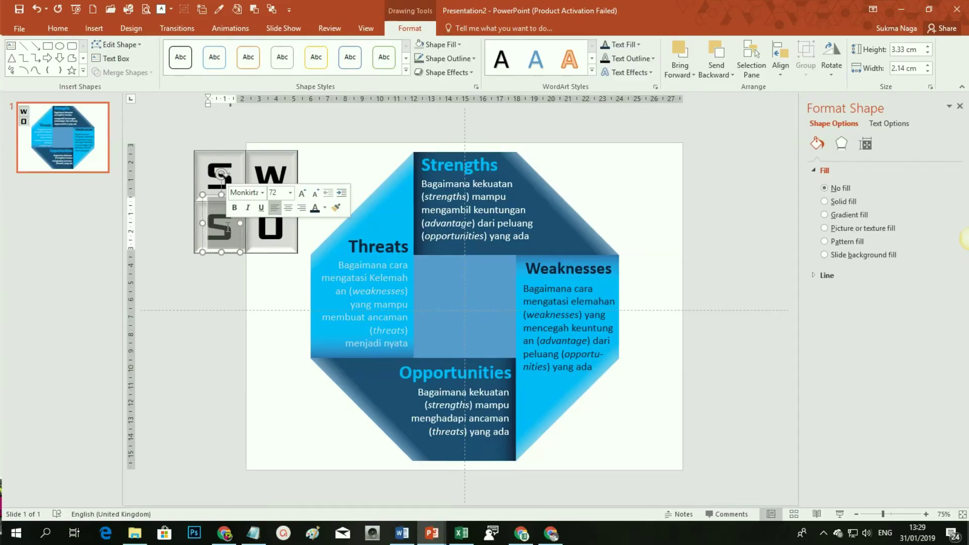
text(T)
click(339, 190)
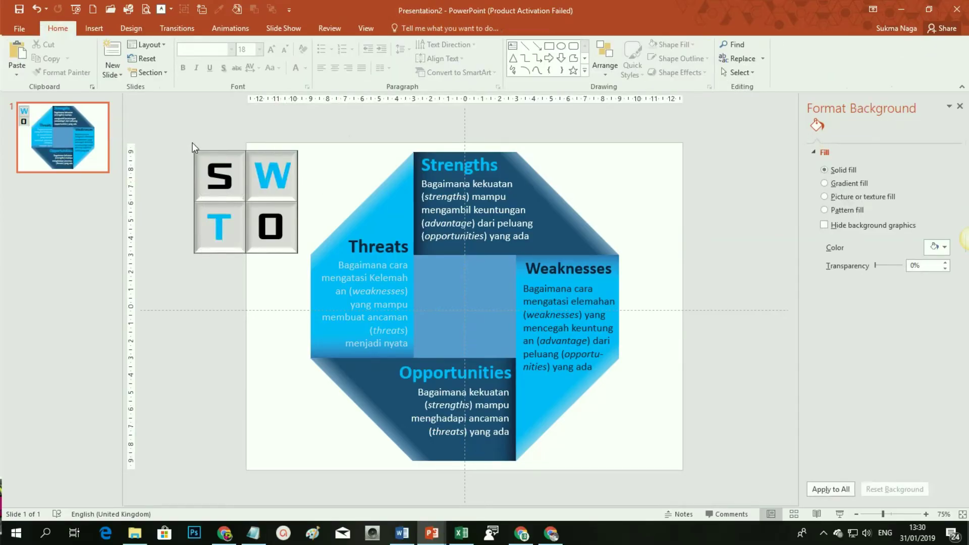
Step: Group the four SWOT tiles with Ctrl+G and delete the octagon's central blue square
drag(203, 131, 335, 298)
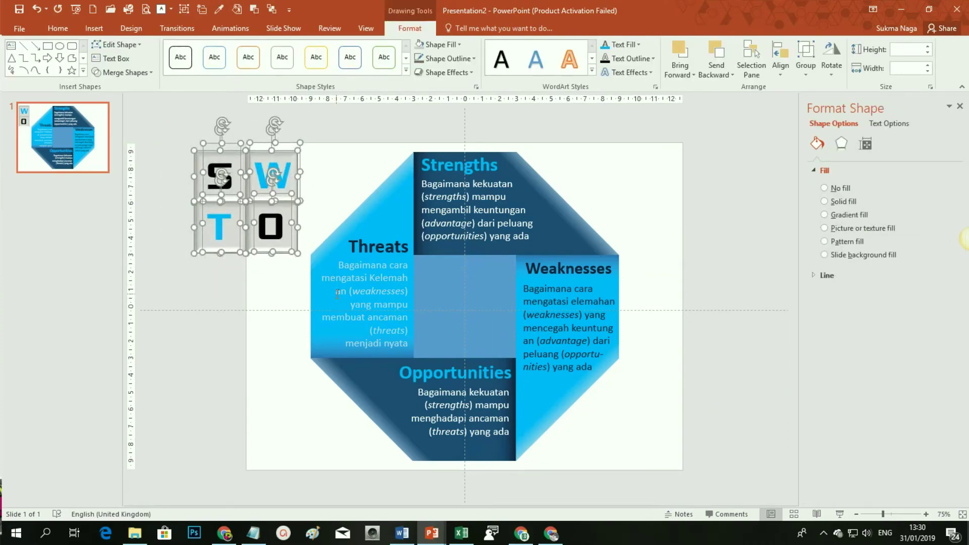
key(ctrl+g)
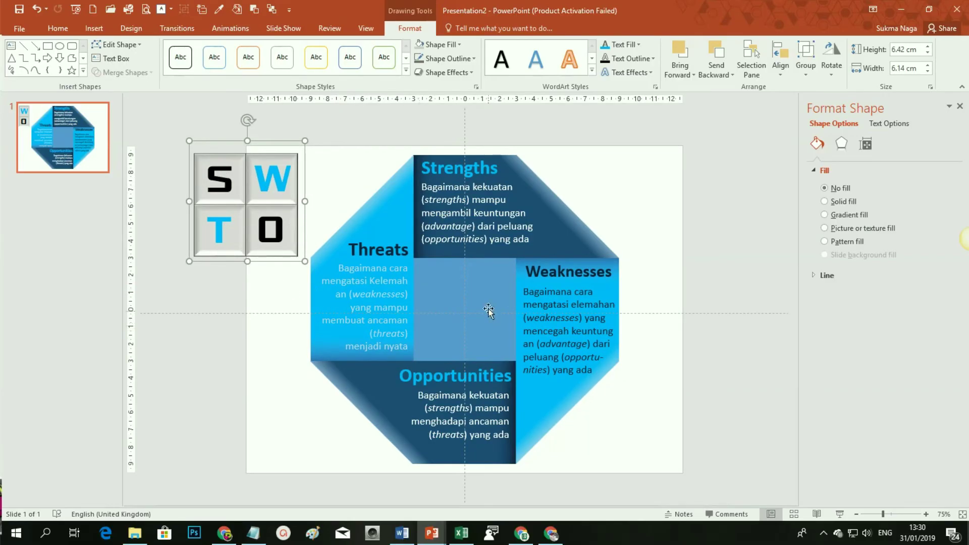
click(468, 315)
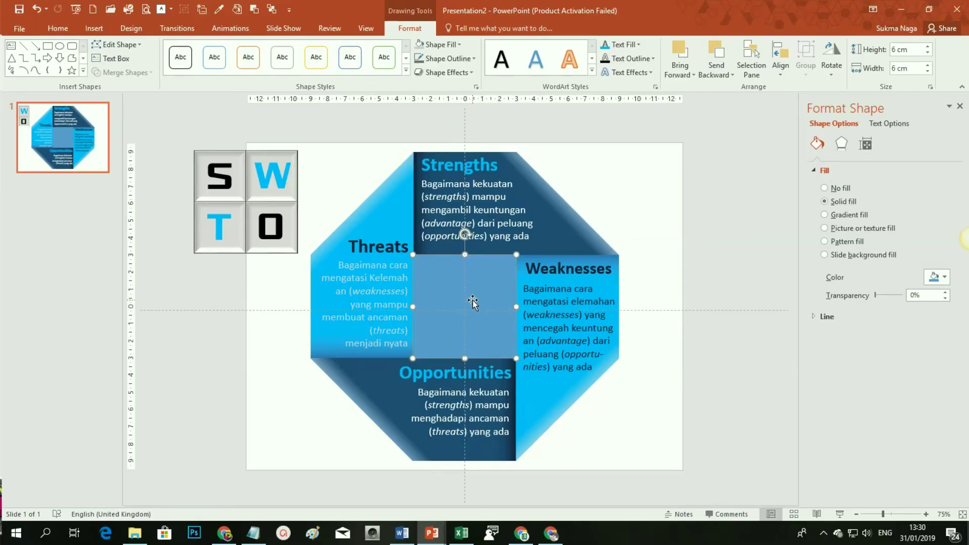
key(Delete)
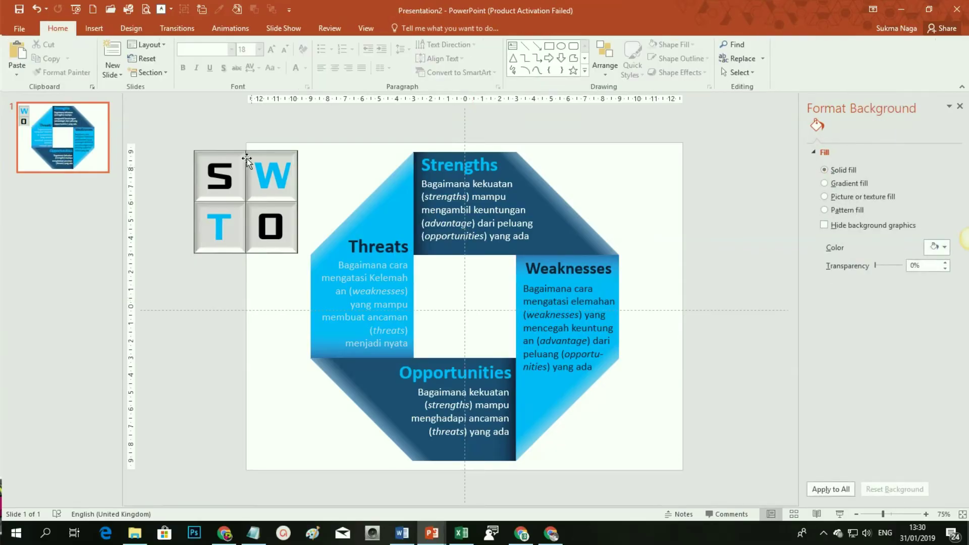
Step: Move the grouped SWOT tiles into the octagon's centre and send them to back
drag(226, 147, 314, 249)
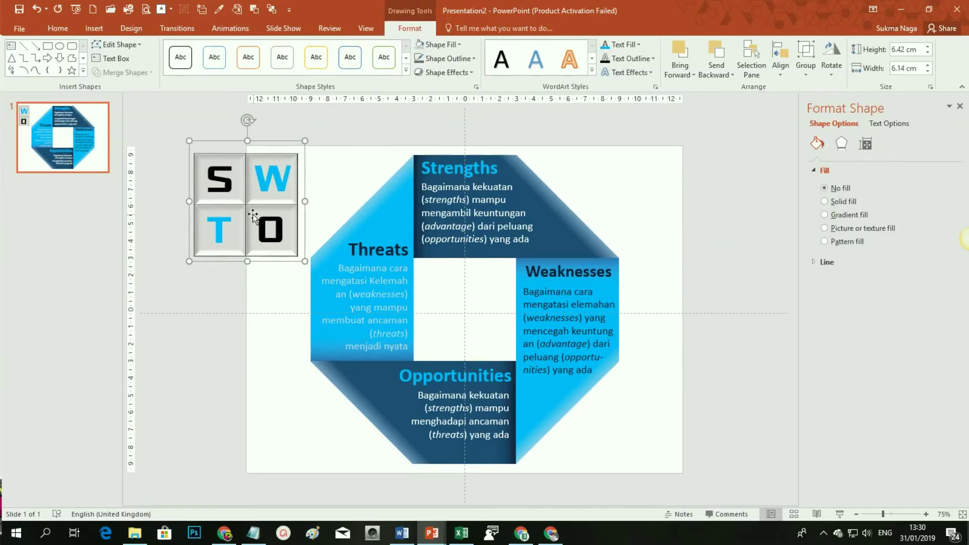
drag(249, 208, 469, 309)
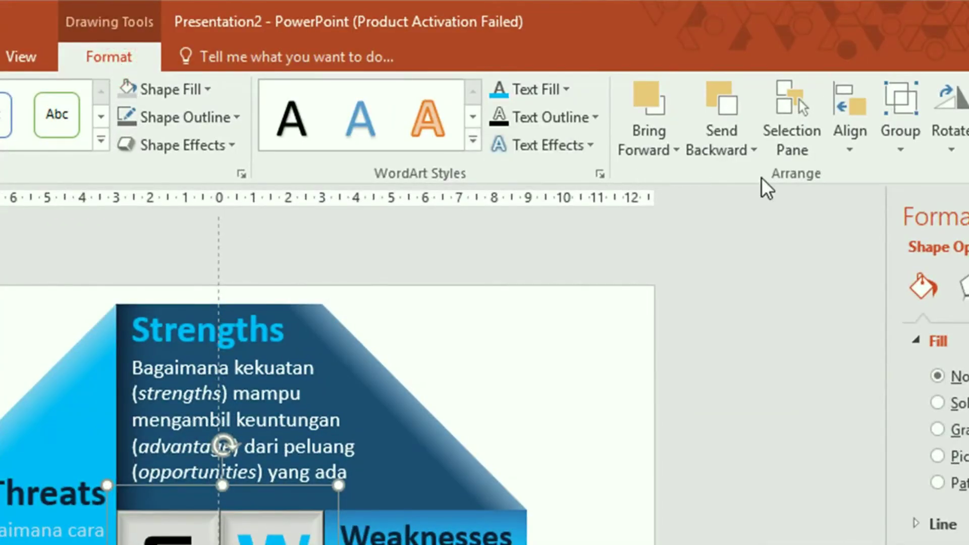
click(753, 150)
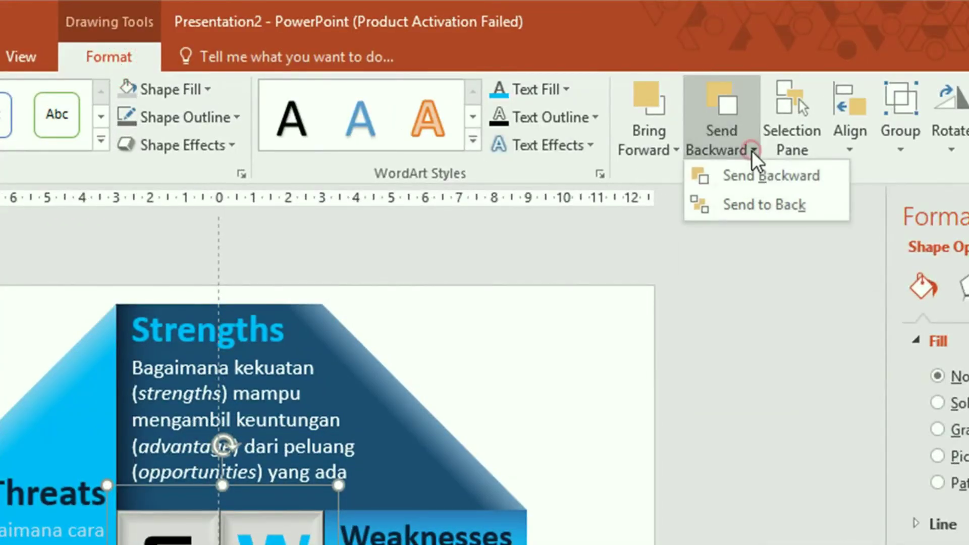
click(764, 216)
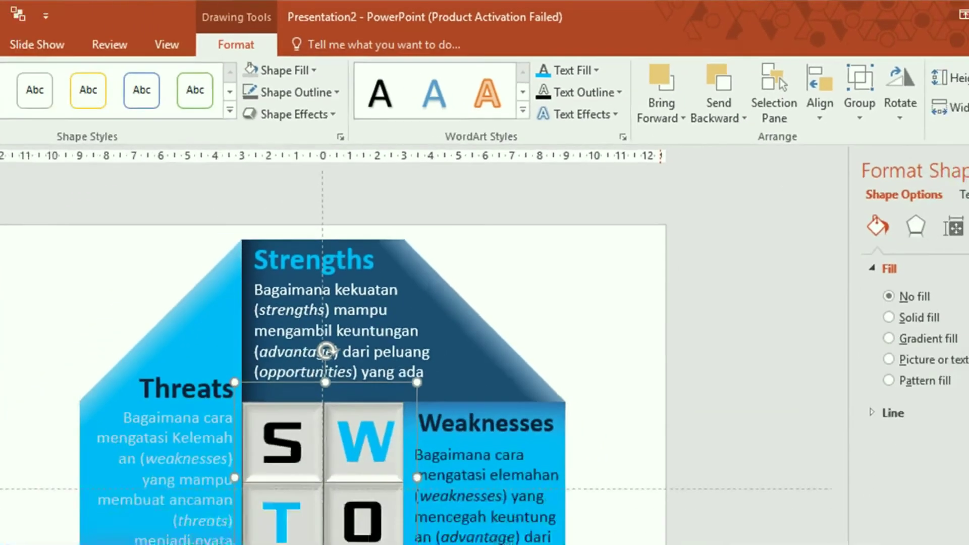
click(627, 190)
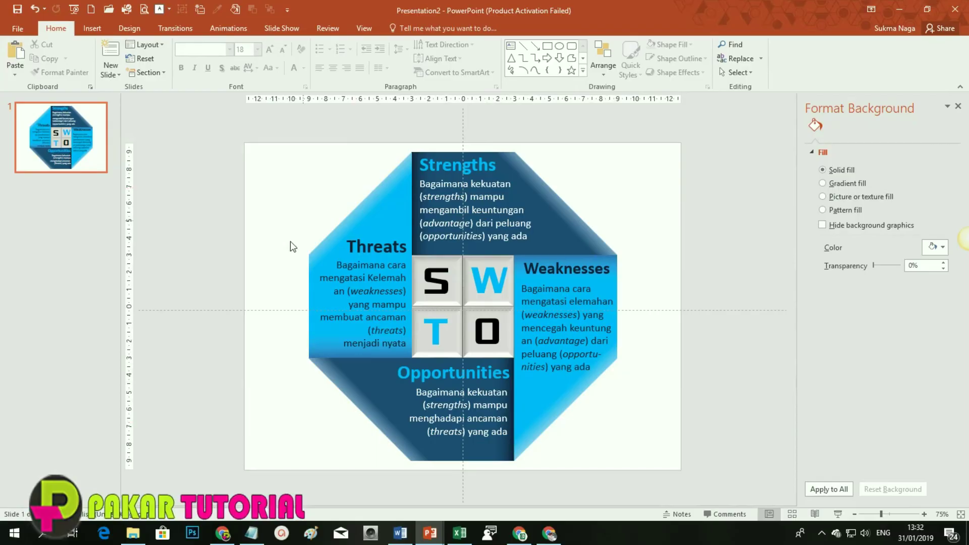
mouse_move(911, 532)
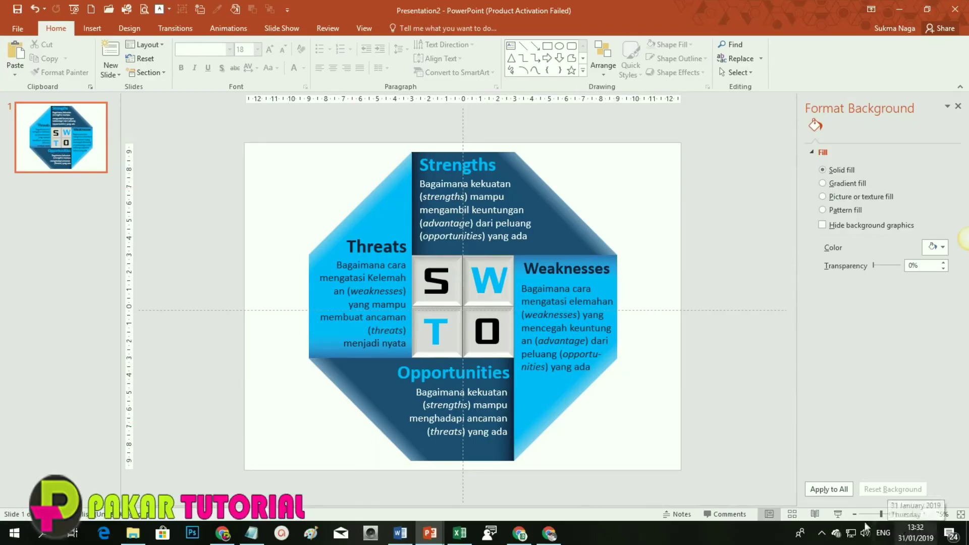
click(837, 515)
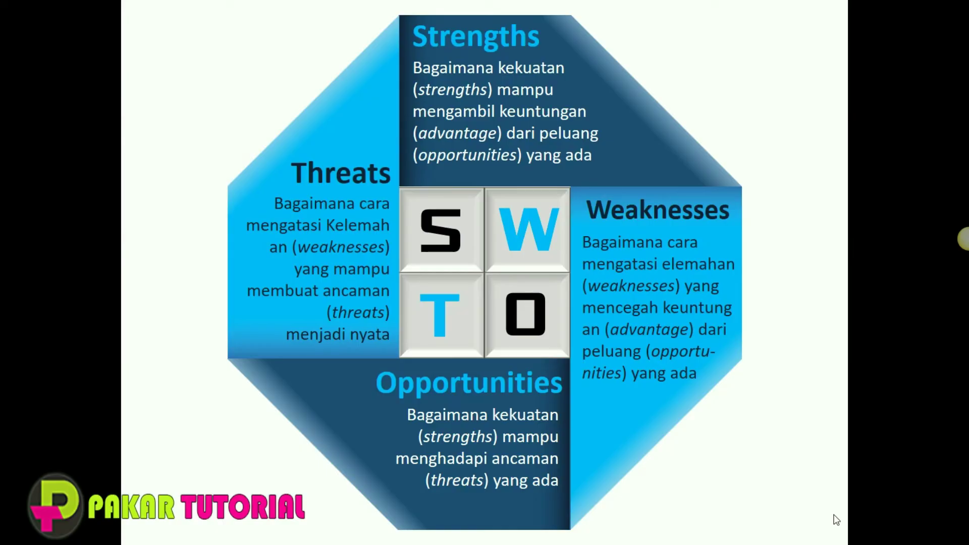
key(Escape)
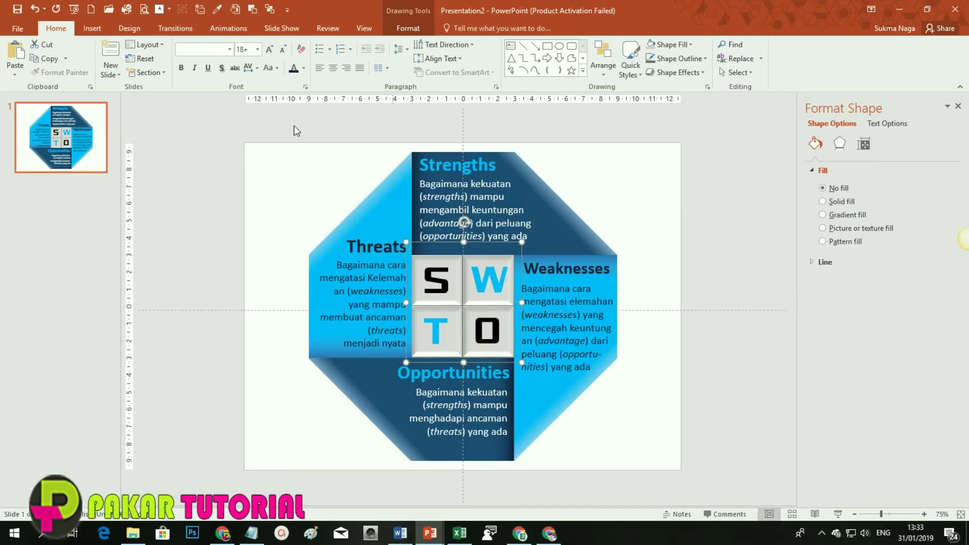
Step: Give the background a radial gradient fill with its first stop coloured grey
click(638, 181)
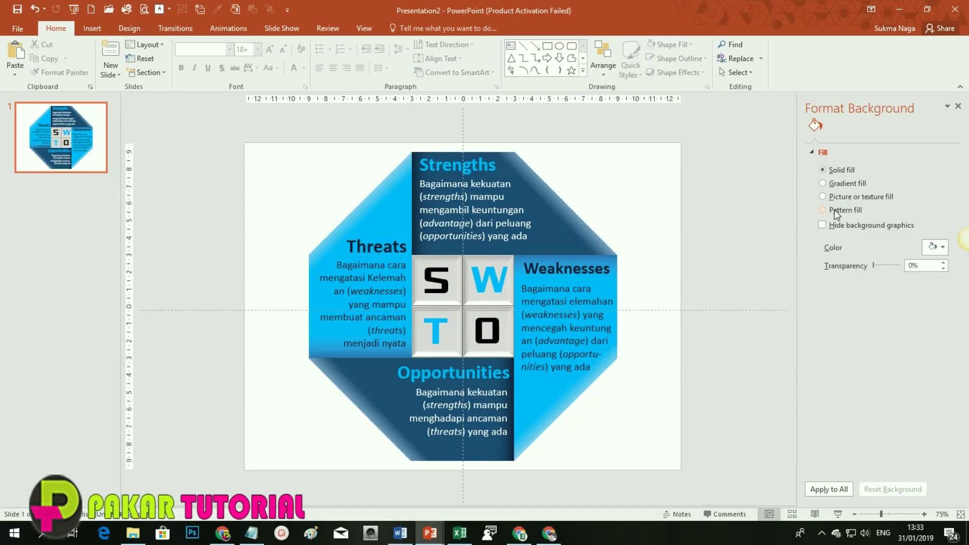
click(821, 183)
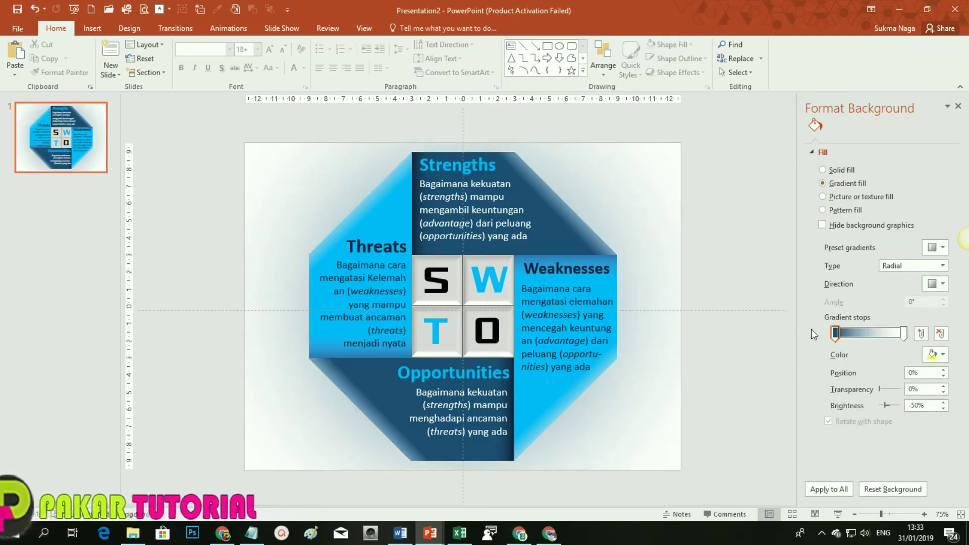
click(836, 335)
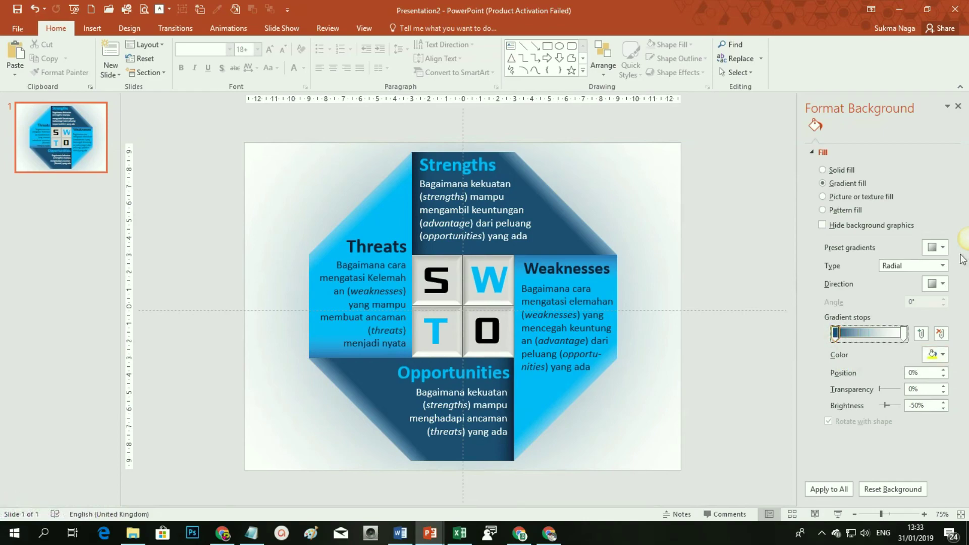
click(942, 354)
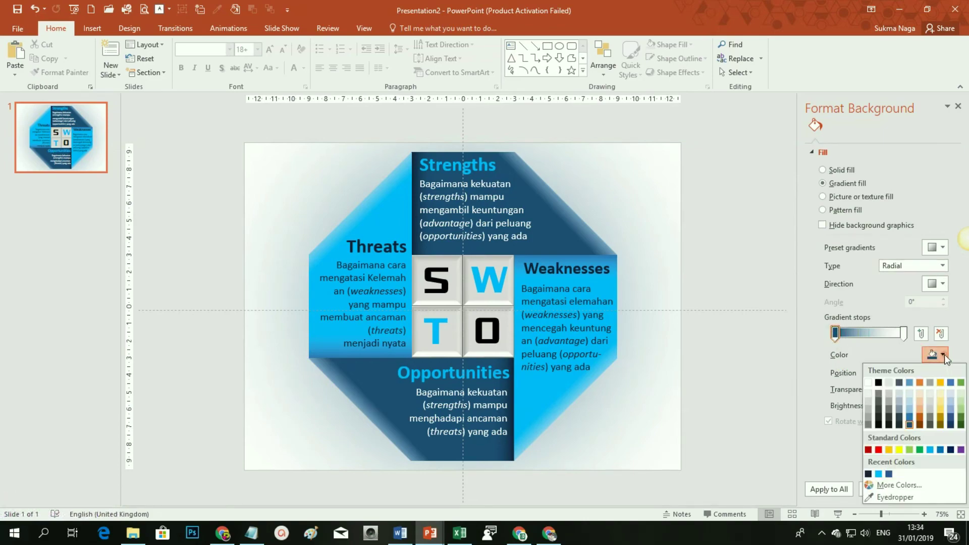
click(810, 402)
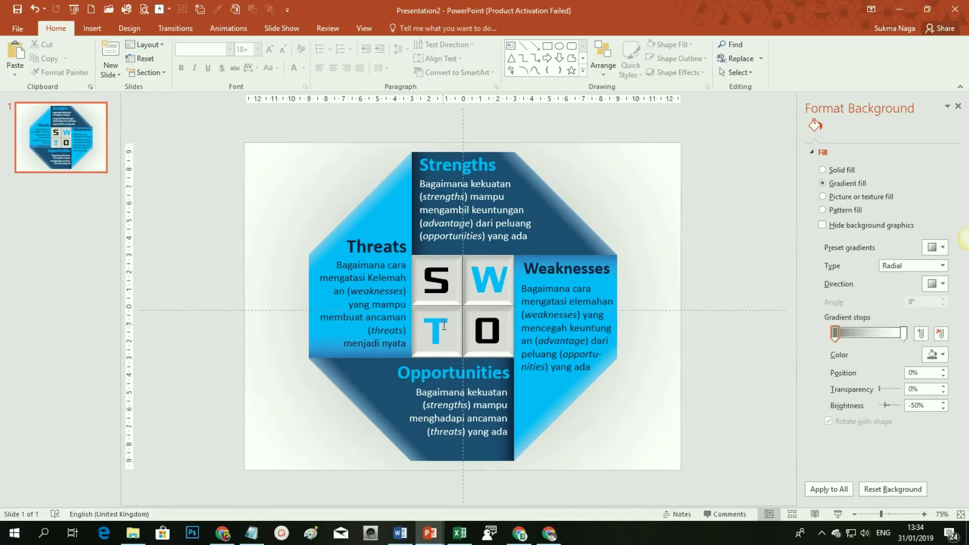
click(465, 308)
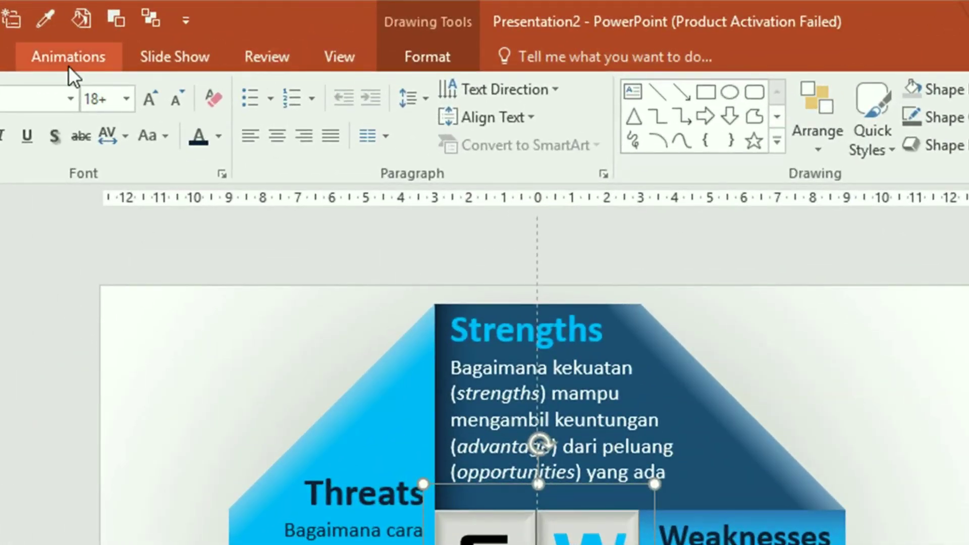
Step: Apply a Wheel entrance animation with 4 Spokes to the SWOT tile group
click(228, 29)
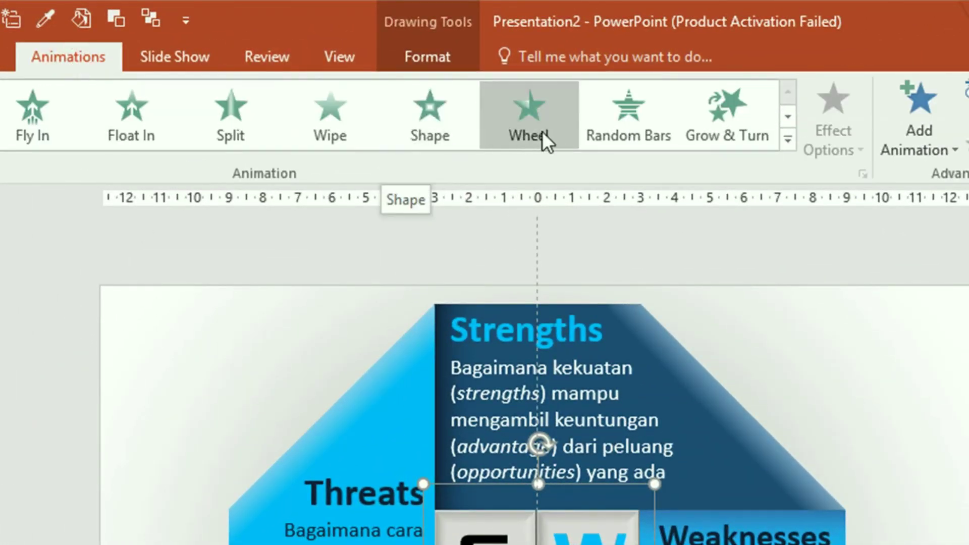
click(557, 145)
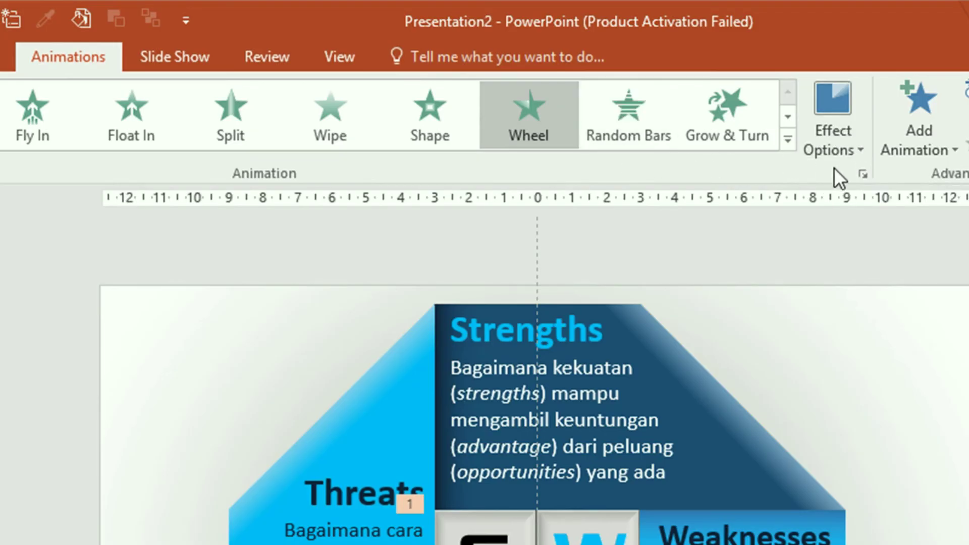
click(850, 148)
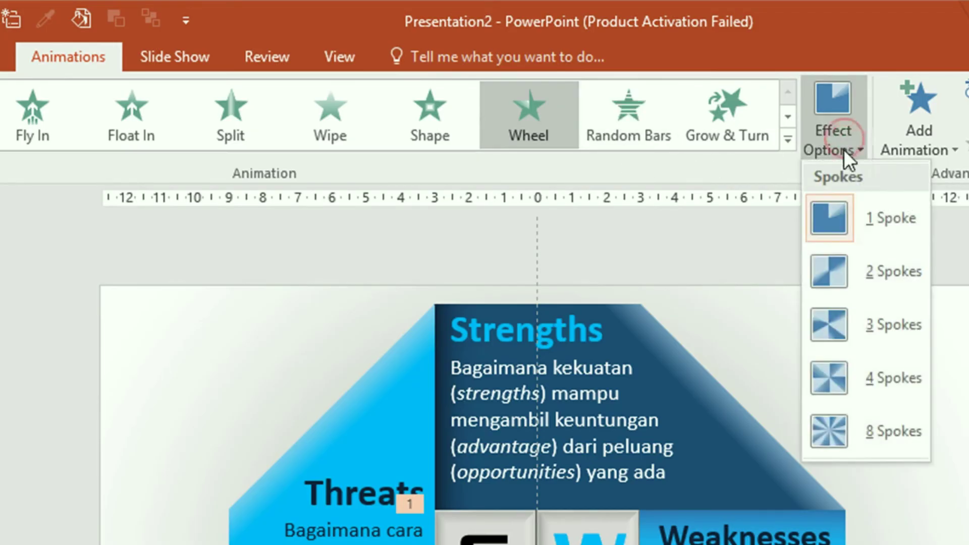
click(876, 385)
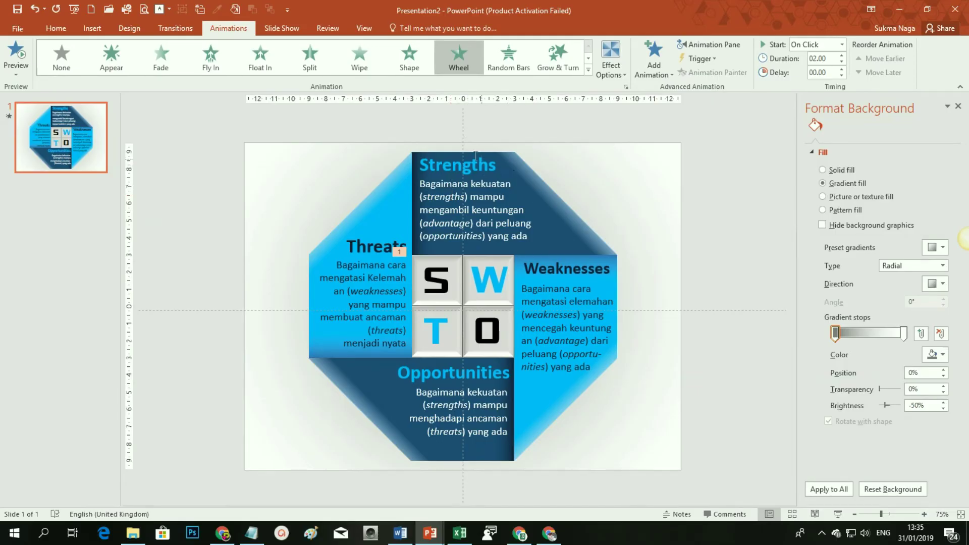
Step: Select the Strengths, Weaknesses, Opportunities and Threats panels and apply a Wipe entrance
drag(263, 122, 430, 377)
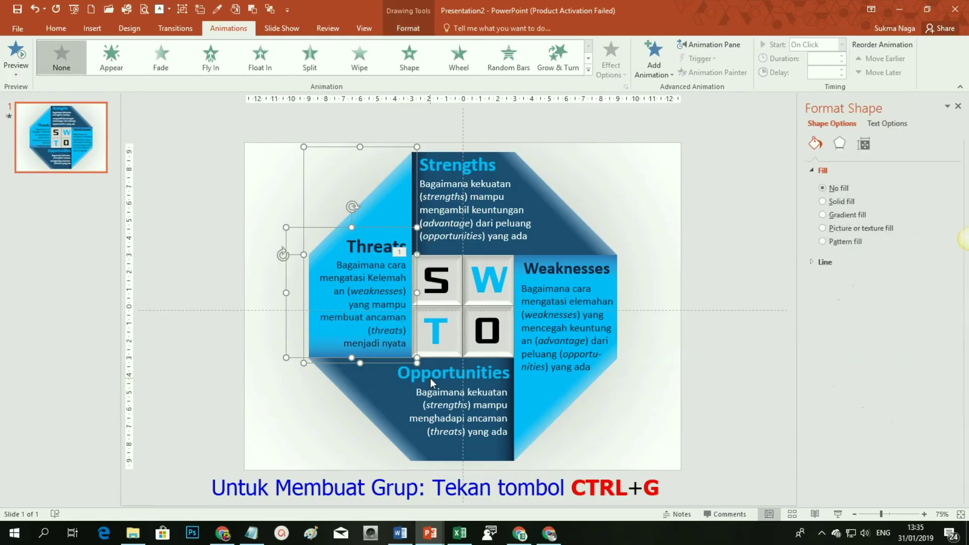
mouse_move(253, 488)
mouse_down()
mouse_move(543, 365)
mouse_move(545, 345)
mouse_up()
drag(486, 501, 626, 259)
drag(377, 119, 656, 275)
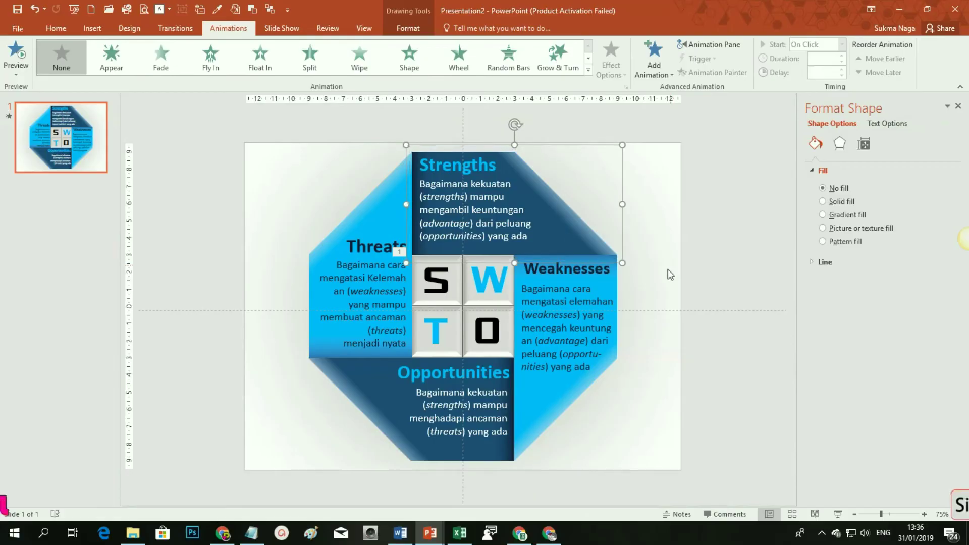
click(647, 313)
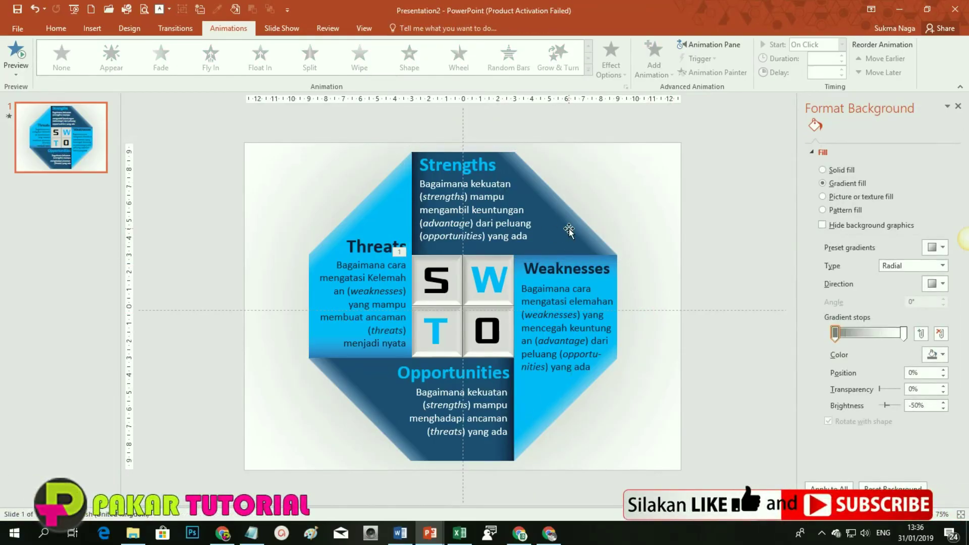
click(569, 229)
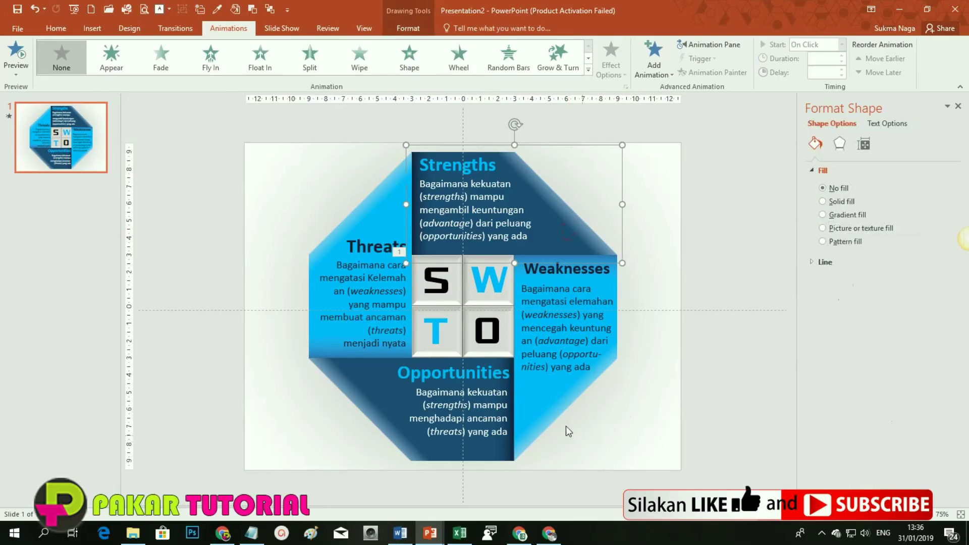
shift+click(530, 434)
shift+click(351, 383)
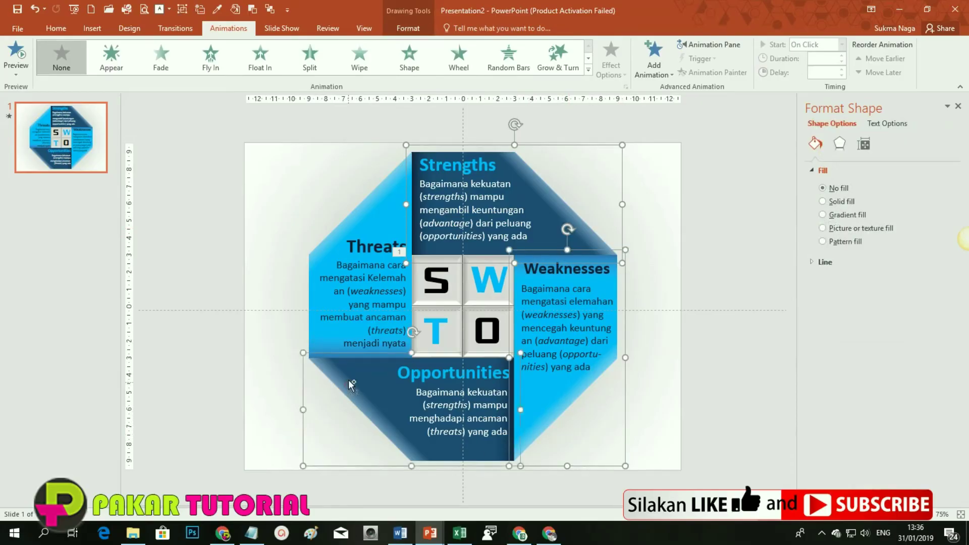
shift+click(381, 204)
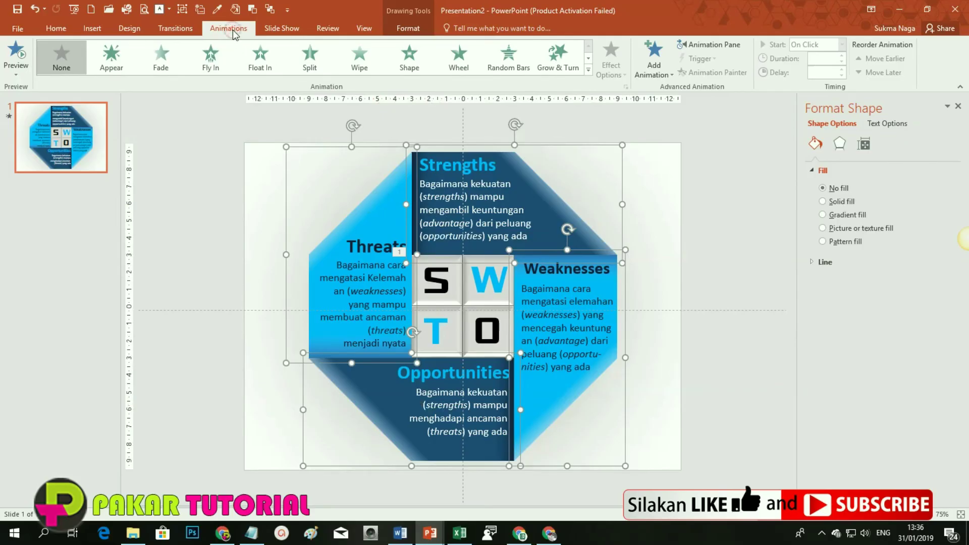
click(360, 56)
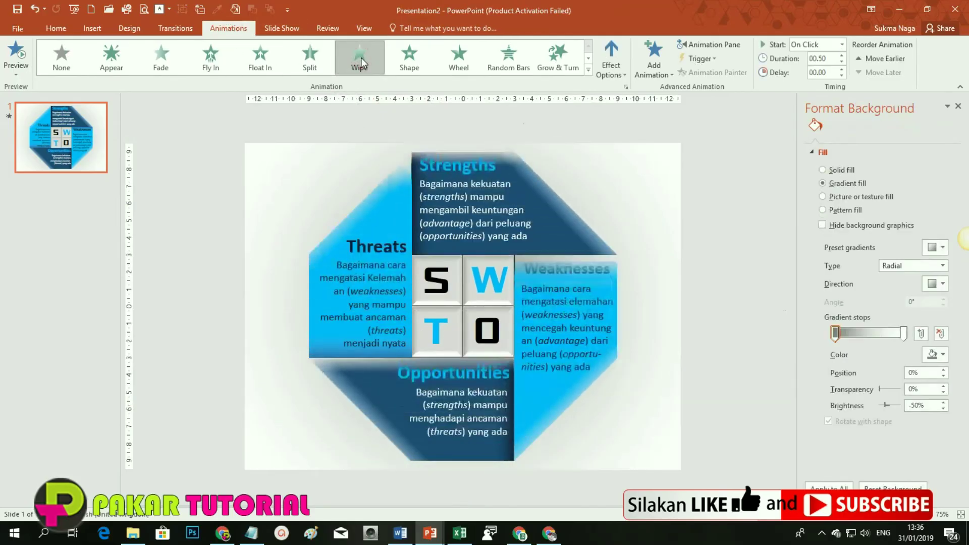
Step: Set the wipe directions: Strengths from left, Weaknesses from top, Opportunities from right
click(563, 231)
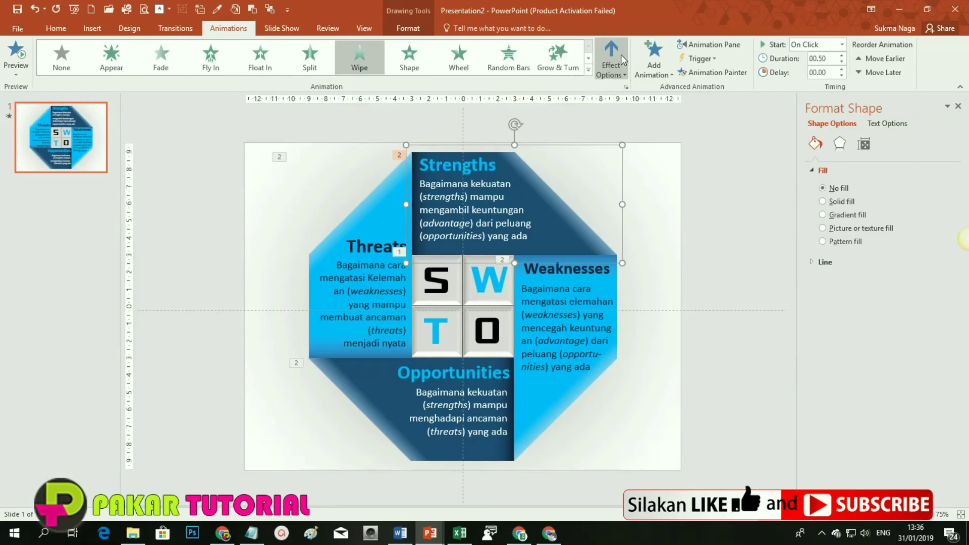
click(626, 77)
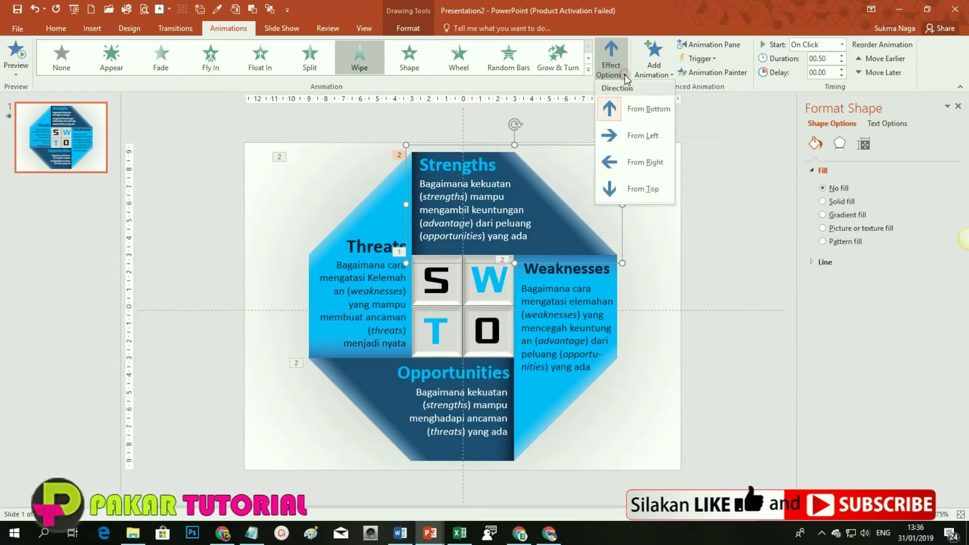
click(648, 136)
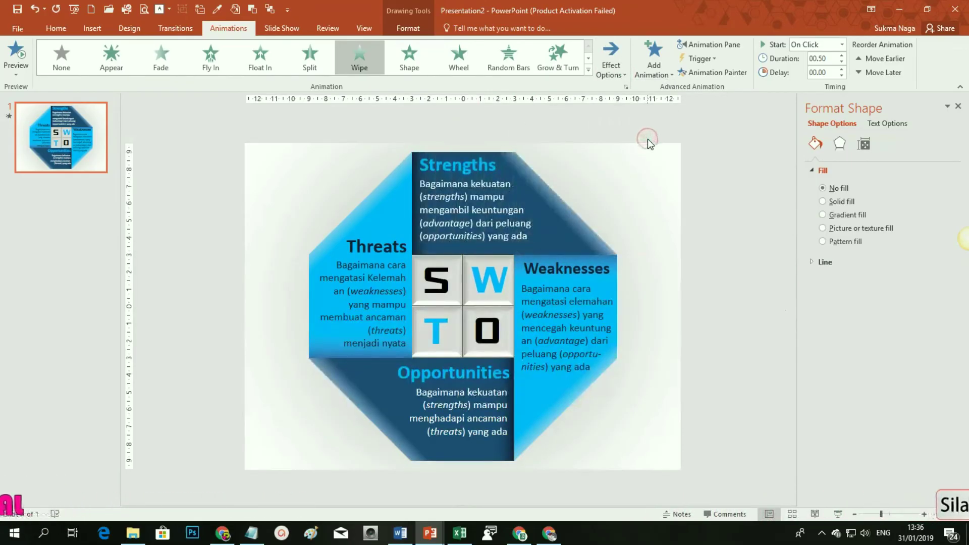
click(549, 417)
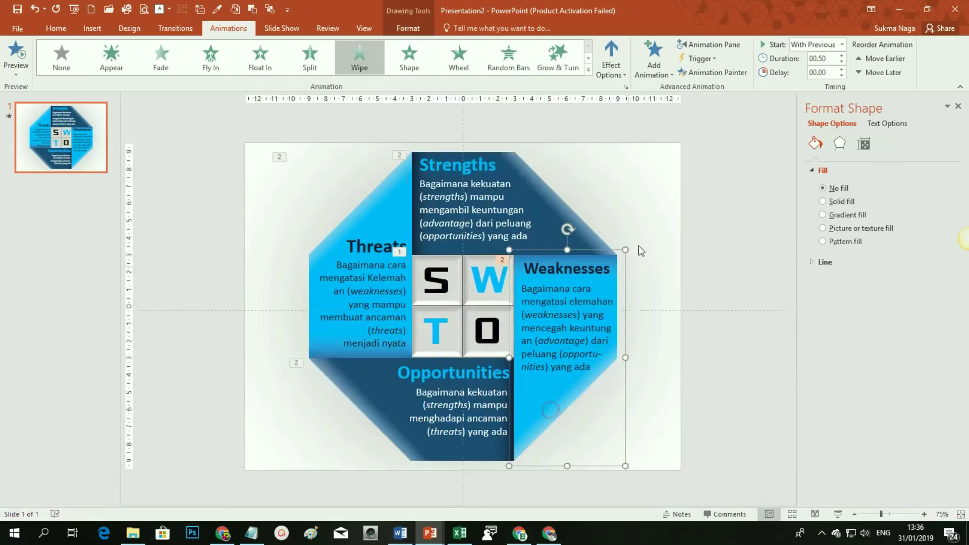
click(626, 77)
click(637, 183)
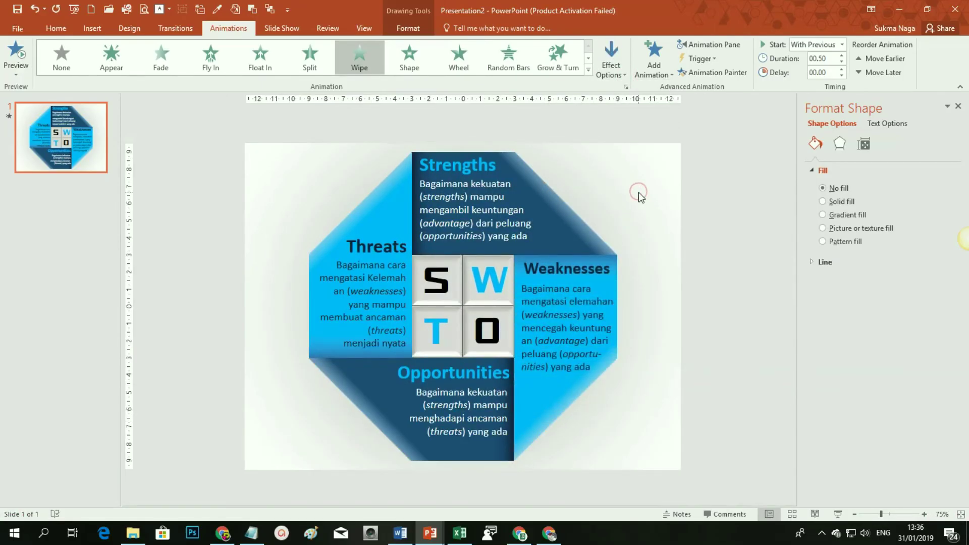
click(467, 453)
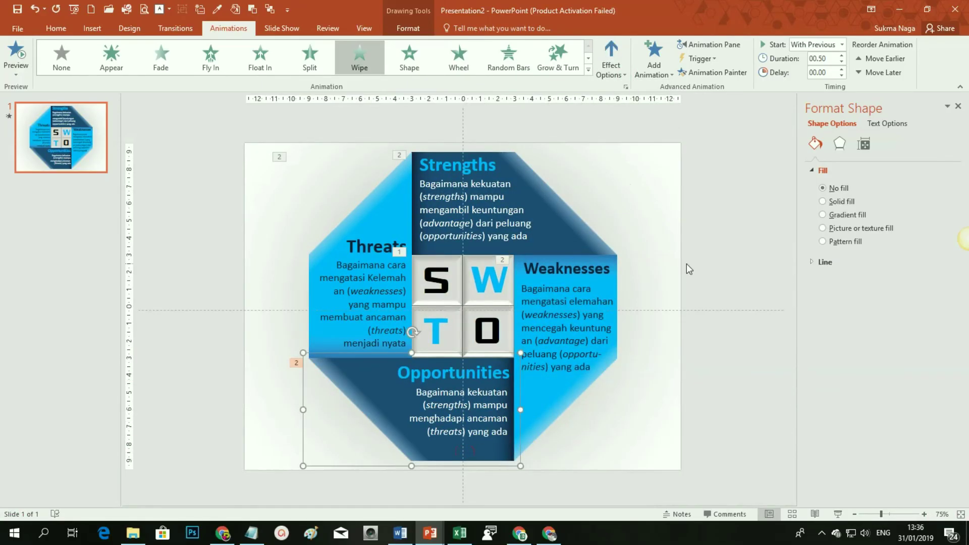
click(625, 75)
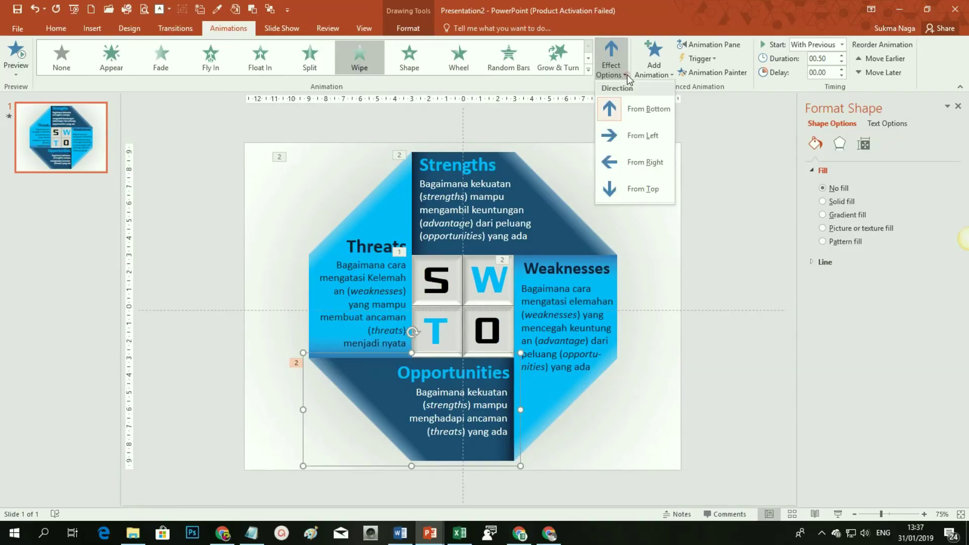
click(644, 161)
key(Tab)
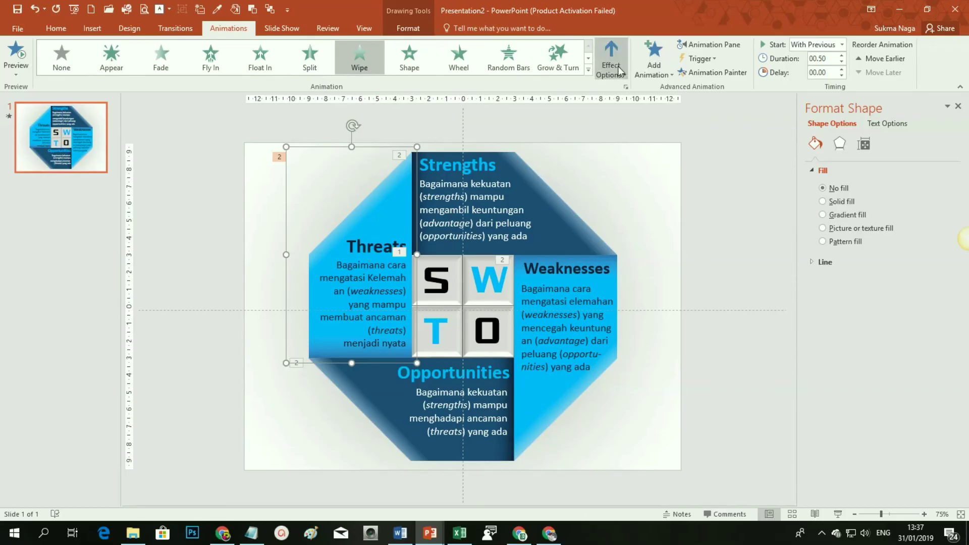
key(Tab)
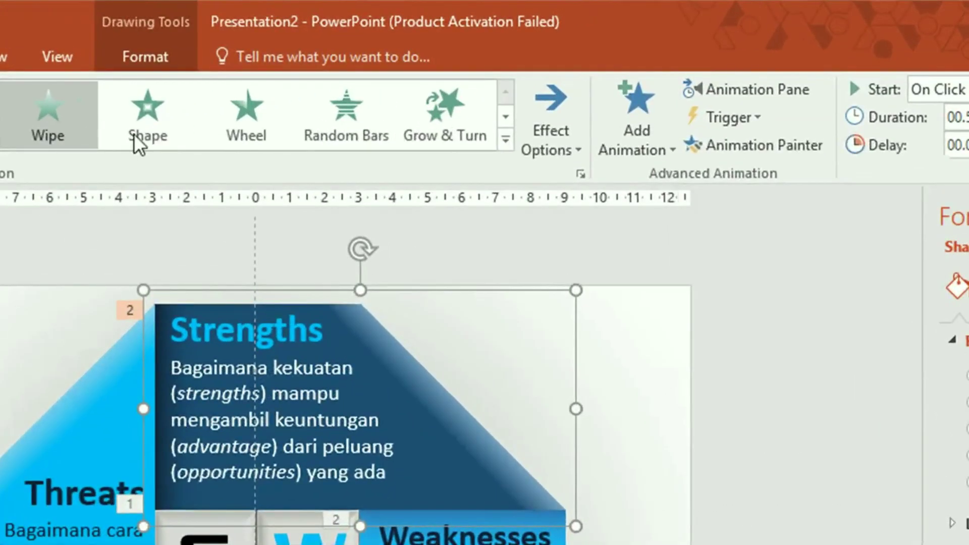
Step: In the Animation Pane, select Groups 43–47 and set Start to After Previous
click(742, 91)
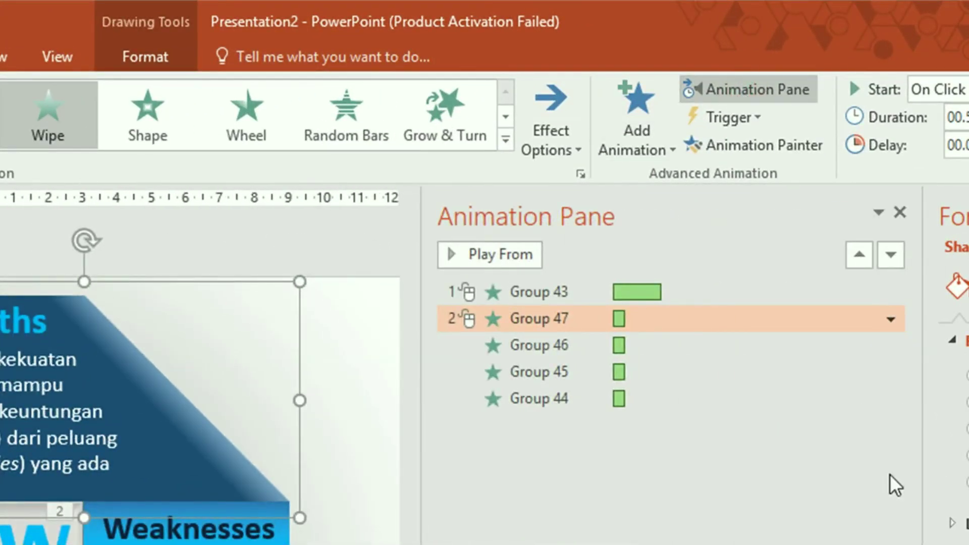
ctrl+click(725, 399)
ctrl+click(725, 372)
ctrl+click(725, 345)
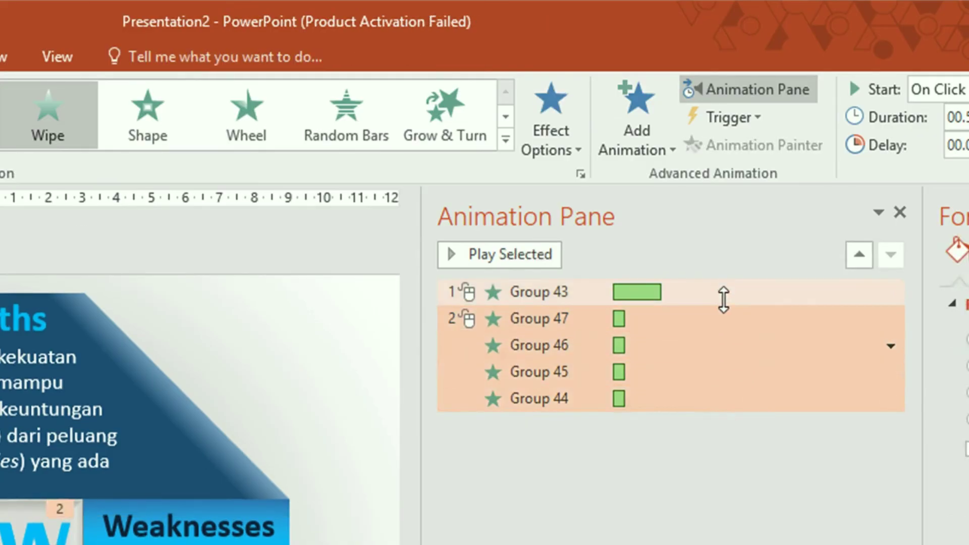
ctrl+click(723, 291)
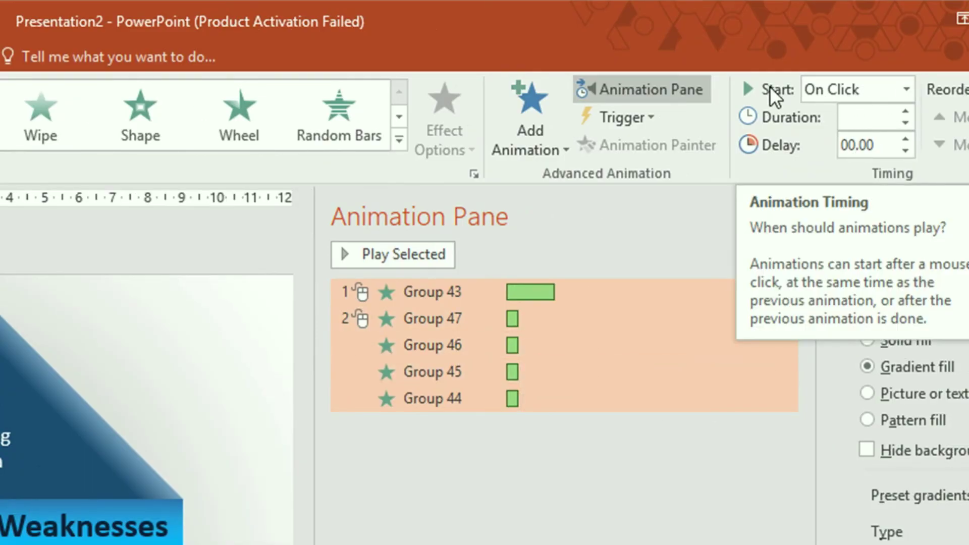
click(905, 90)
click(882, 160)
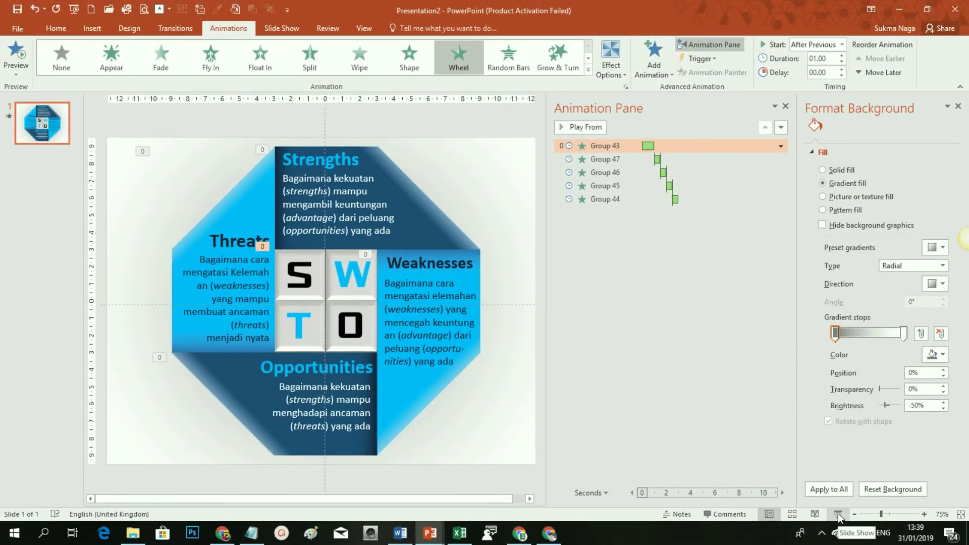
Step: Run the slide show, watch the SWOT animations, then advance to the multicoloured slide
click(838, 514)
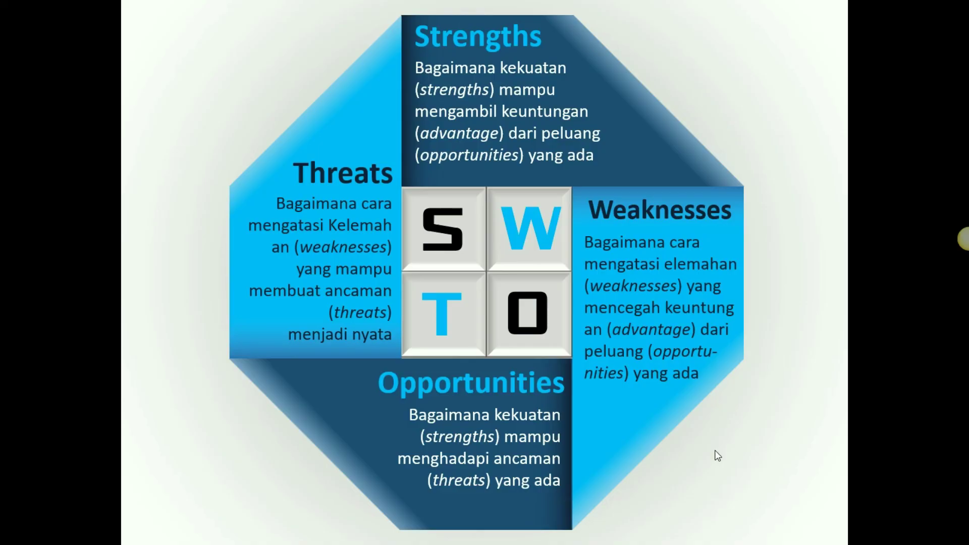
click(766, 371)
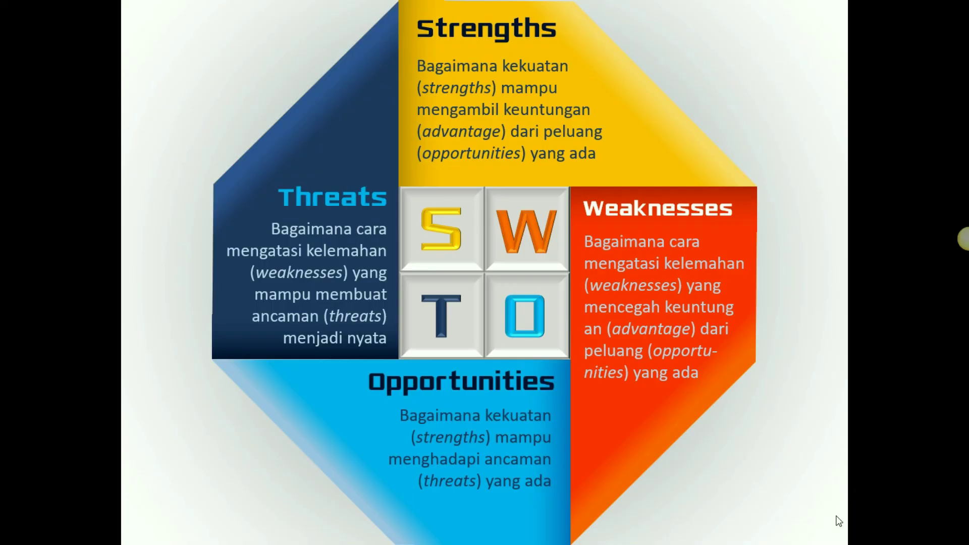
Step: Advance the show to play the Crumple transition on the multicoloured SWOT slide
click(838, 521)
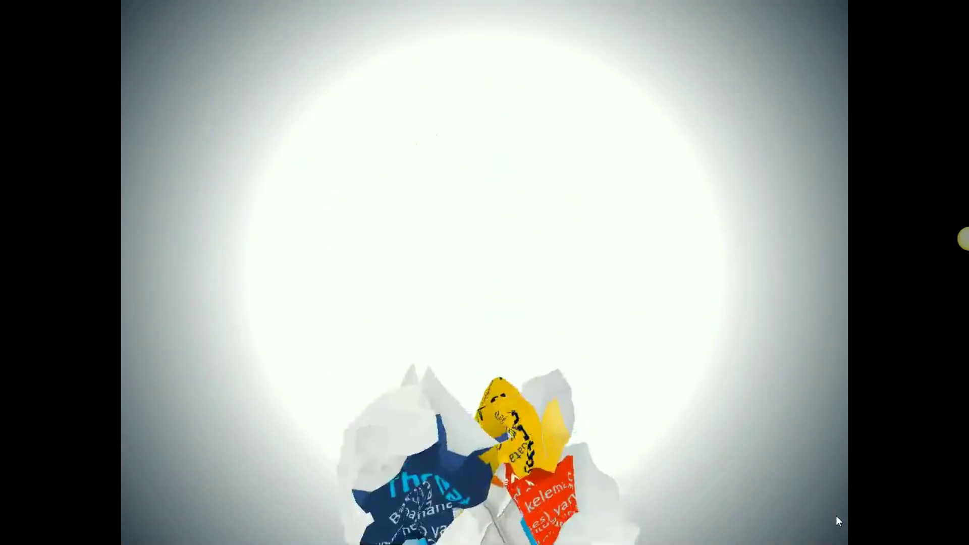